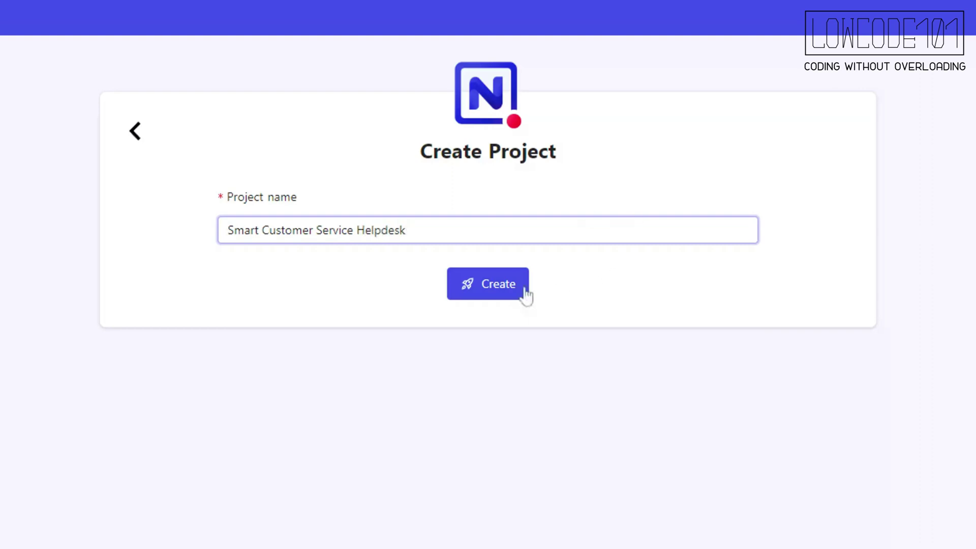
# Create the new project 'Smart Customer Service Helpdesk'
pyautogui.click(496, 286)
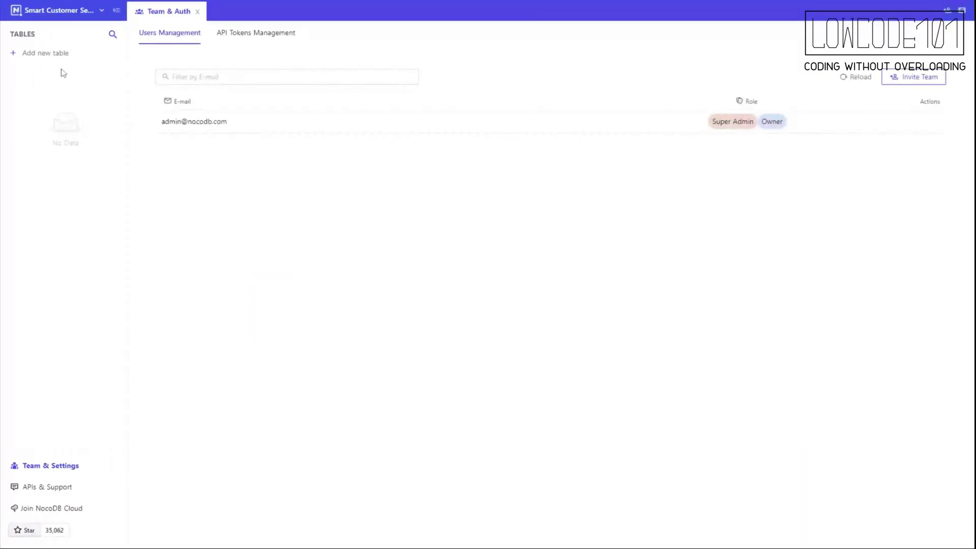
# Create a table named Header and add a Name column to it
pyautogui.click(47, 54)
pyautogui.write('Header')
pyautogui.click(669, 347)
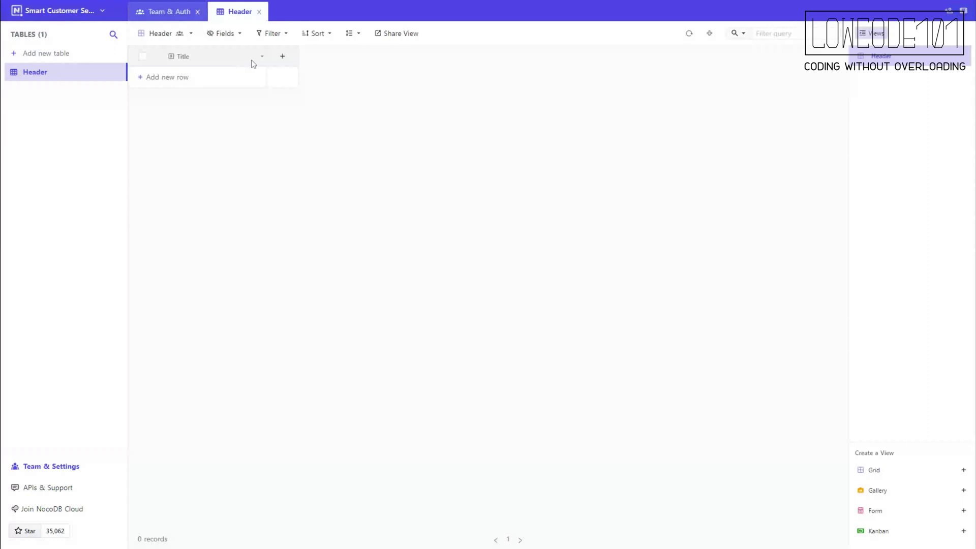
pyautogui.click(283, 60)
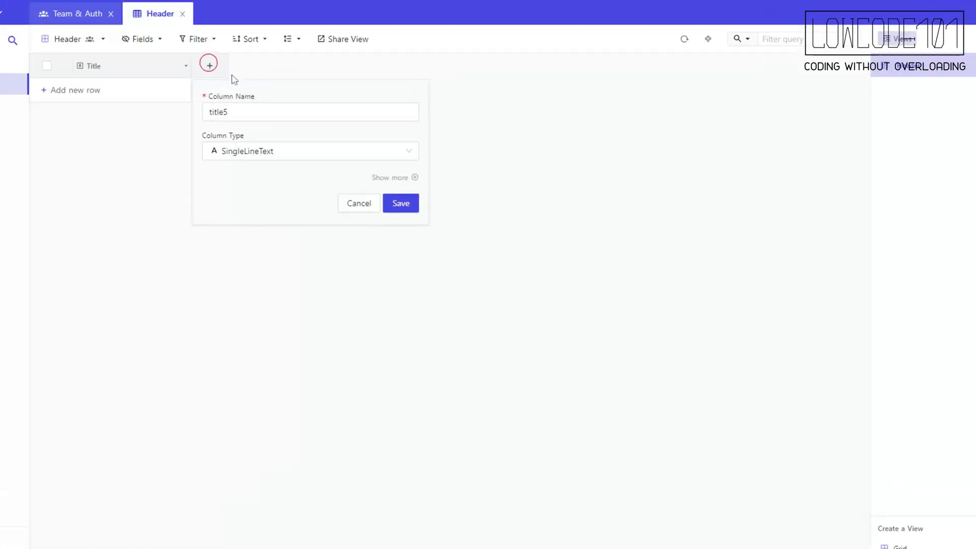
pyautogui.write('Name')
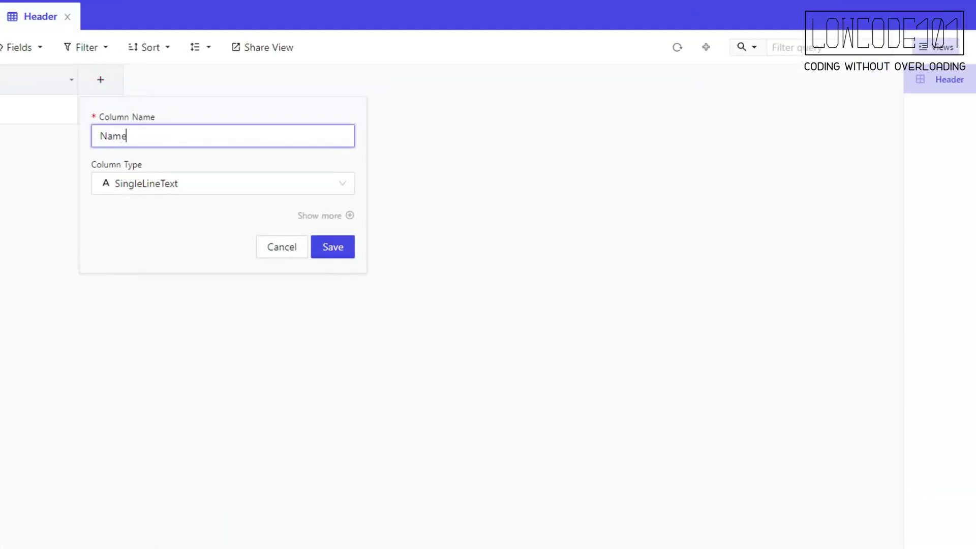
pyautogui.click(337, 252)
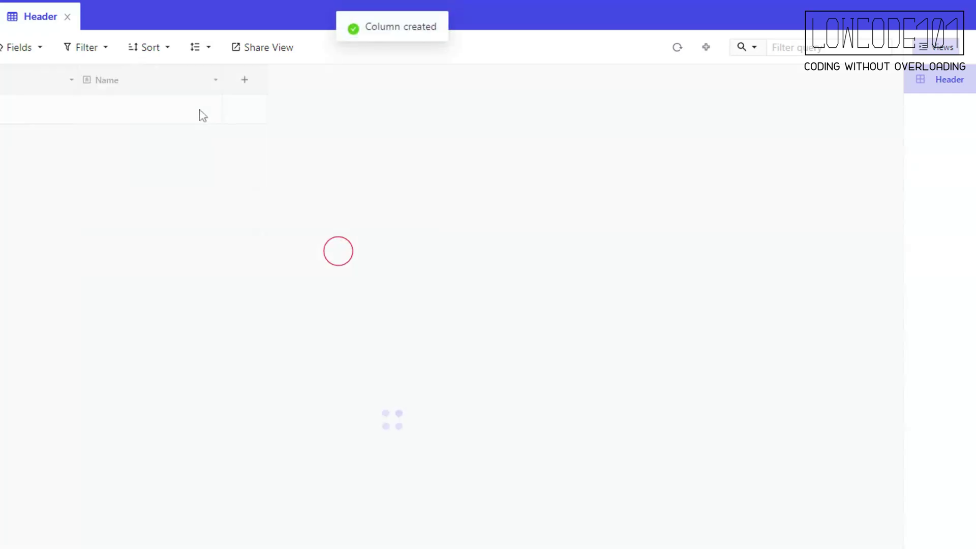
# Add an Email column of type Email to the Header table
pyautogui.click(248, 84)
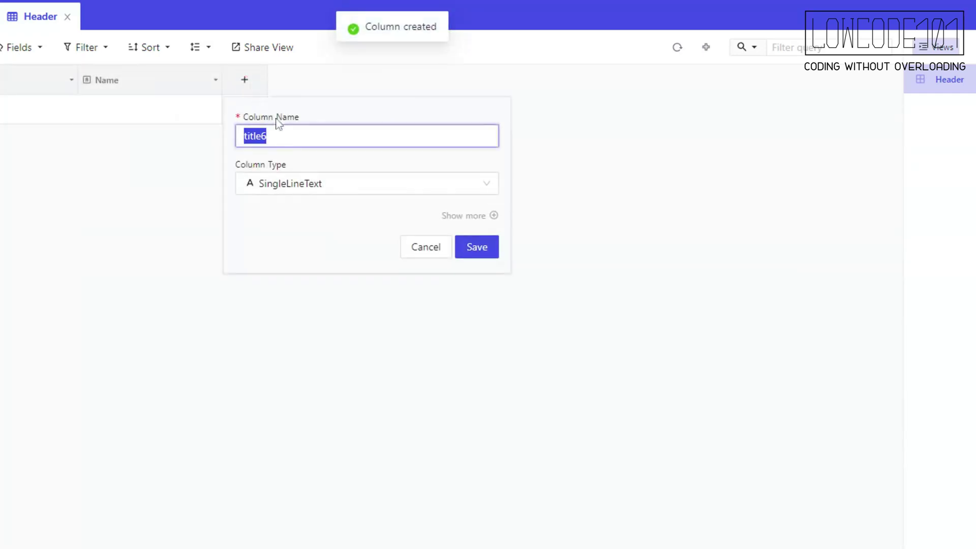
pyautogui.write('Email')
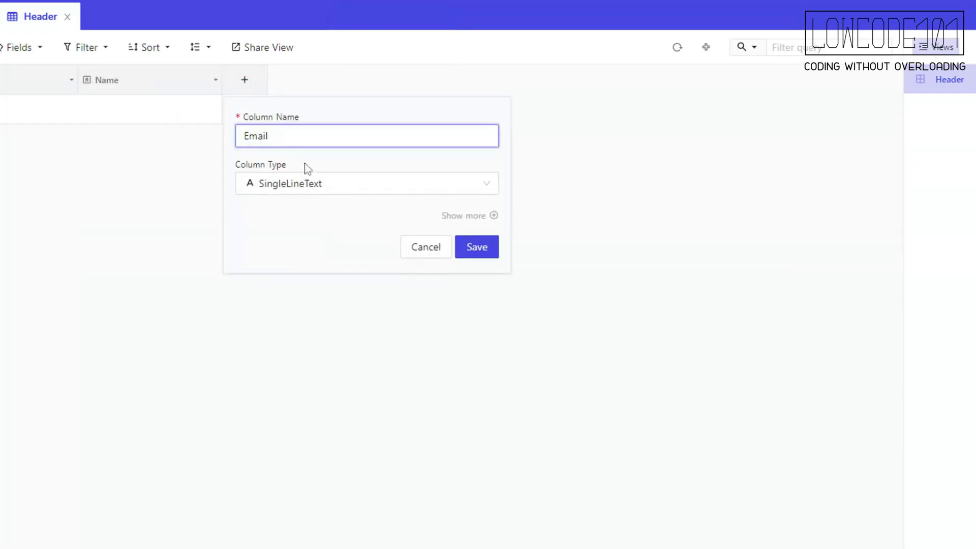
pyautogui.click(305, 183)
pyautogui.write('Emai')
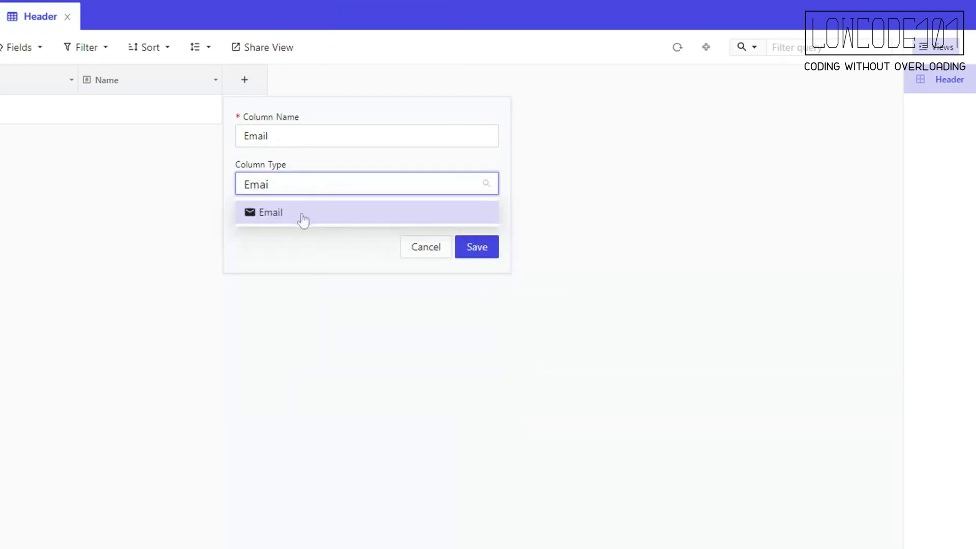
pyautogui.click(303, 220)
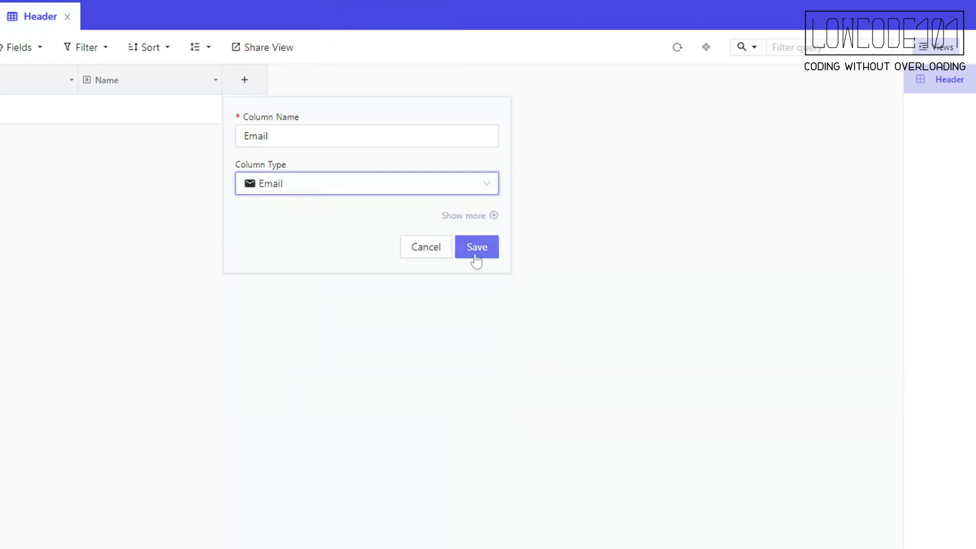
pyautogui.click(476, 255)
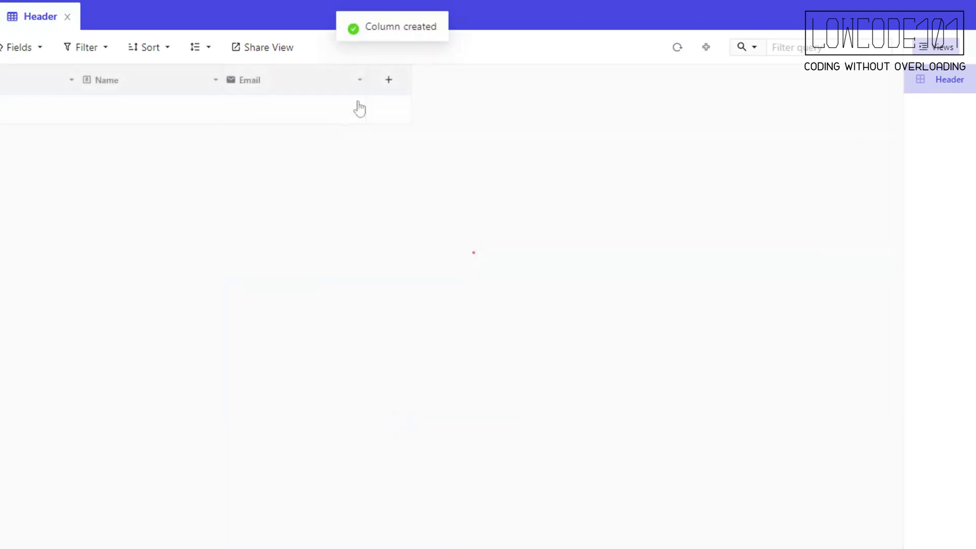
# Add a Content column of type LongText to the Header table
pyautogui.click(390, 82)
pyautogui.write('Content')
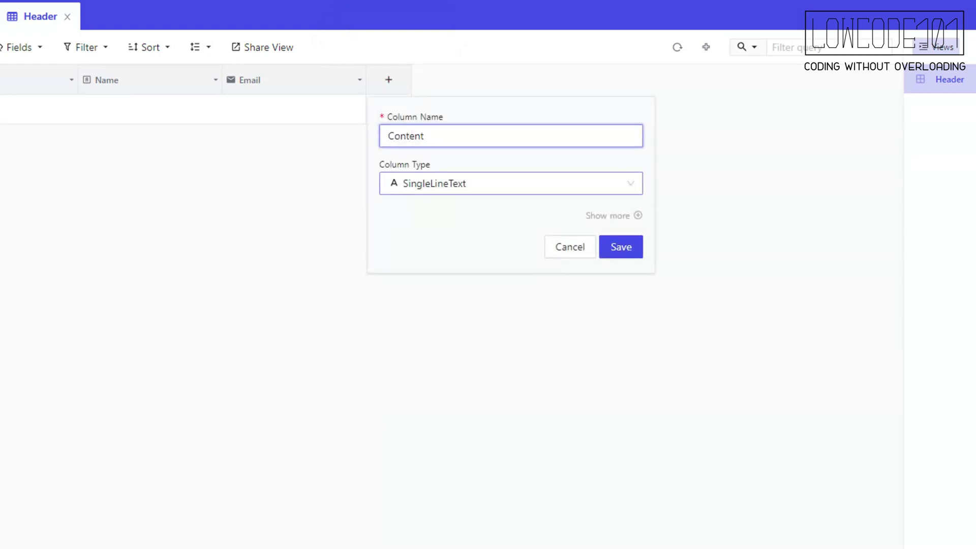
pyautogui.click(438, 184)
pyautogui.click(452, 284)
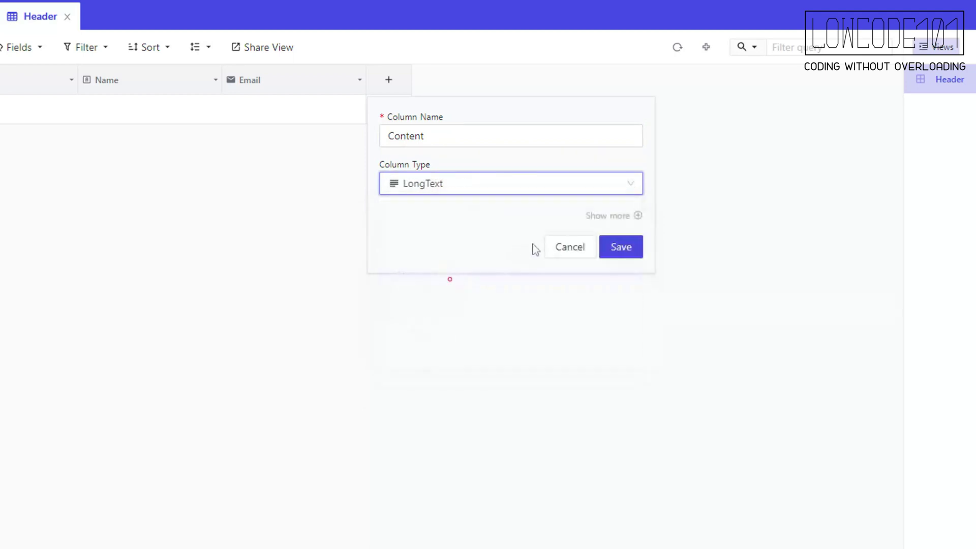
pyautogui.click(632, 252)
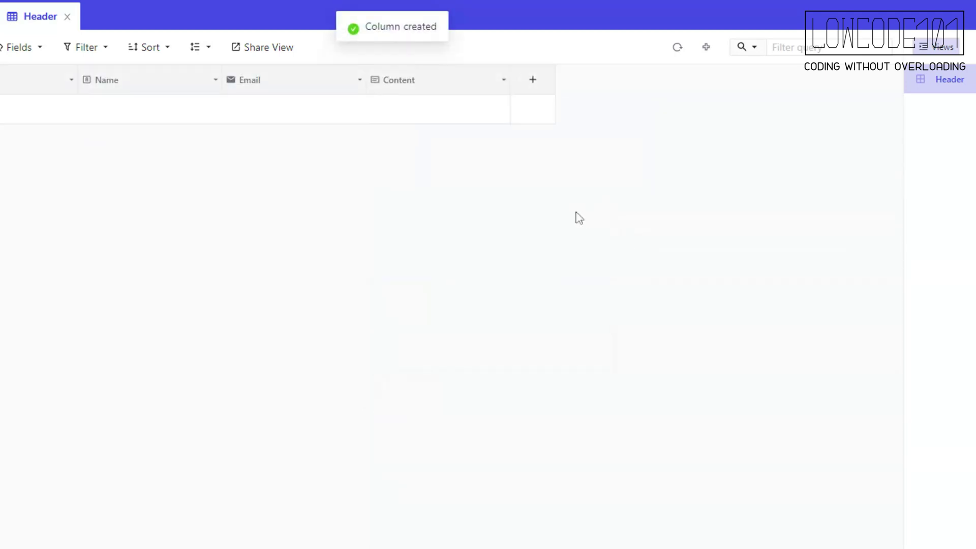
# Add a SingleSelect Status column with choices Open and Close and a default value
pyautogui.click(533, 80)
pyautogui.write('Status')
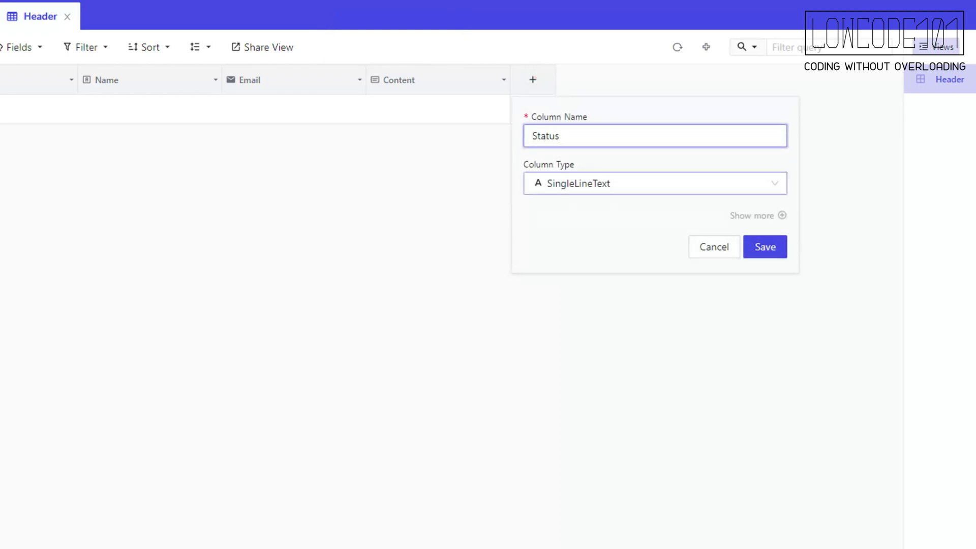
pyautogui.click(632, 183)
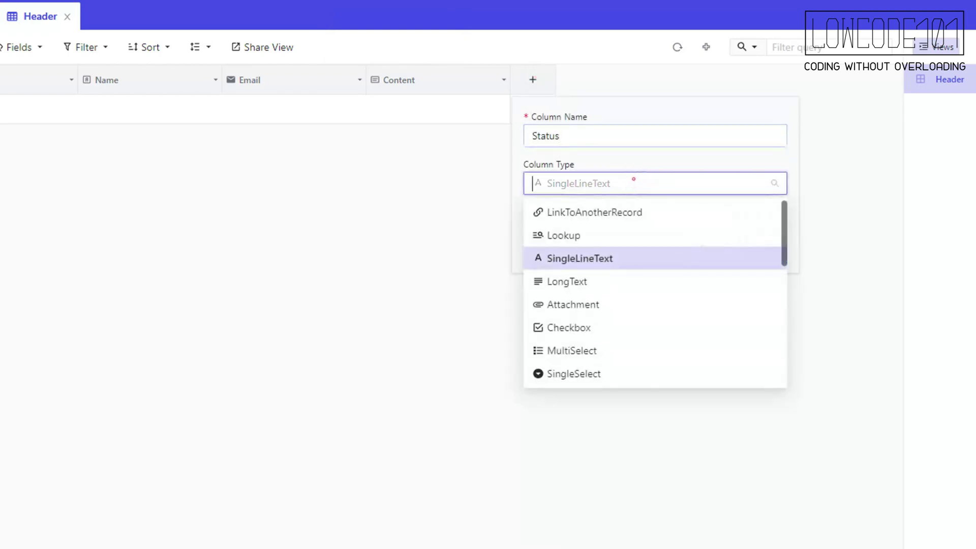
pyautogui.scroll(-1, 621, 305)
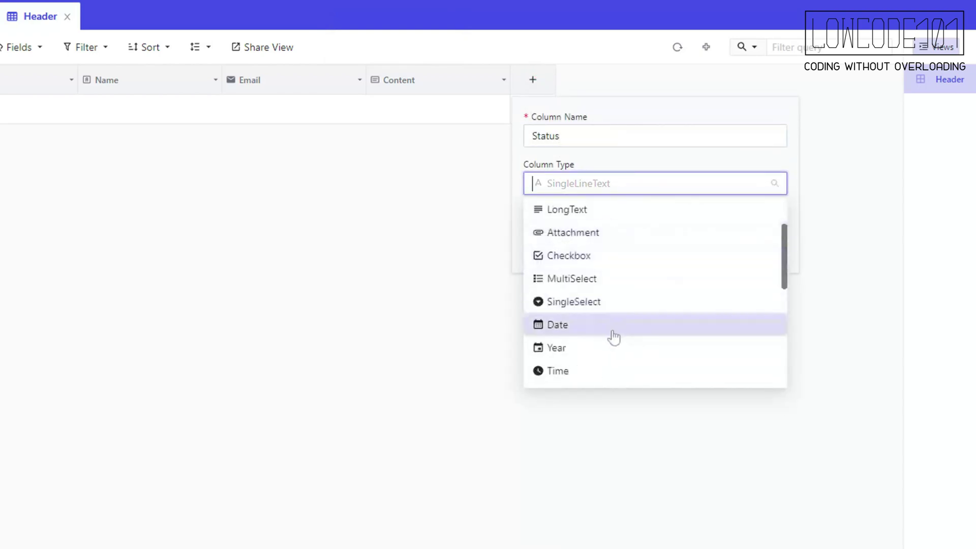
pyautogui.click(604, 302)
pyautogui.click(630, 222)
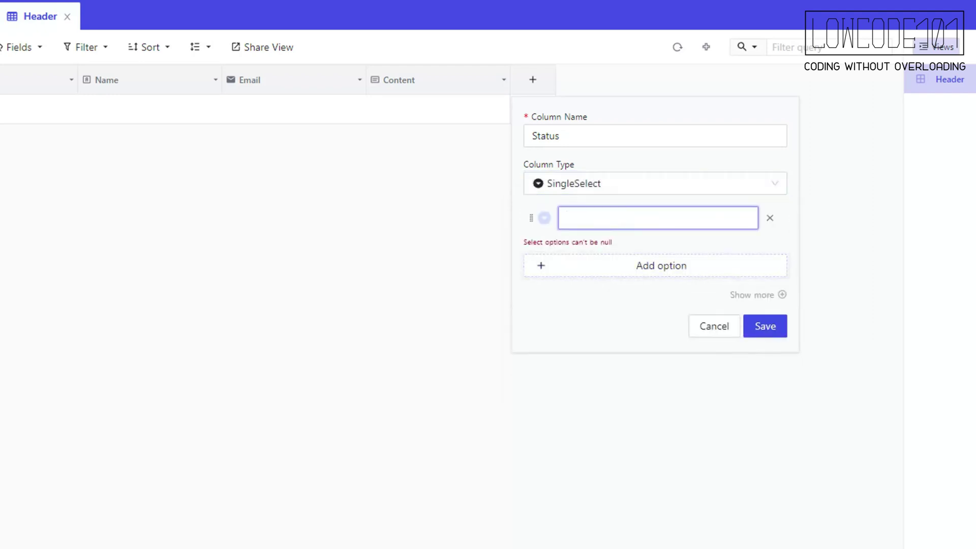
pyautogui.write('Open')
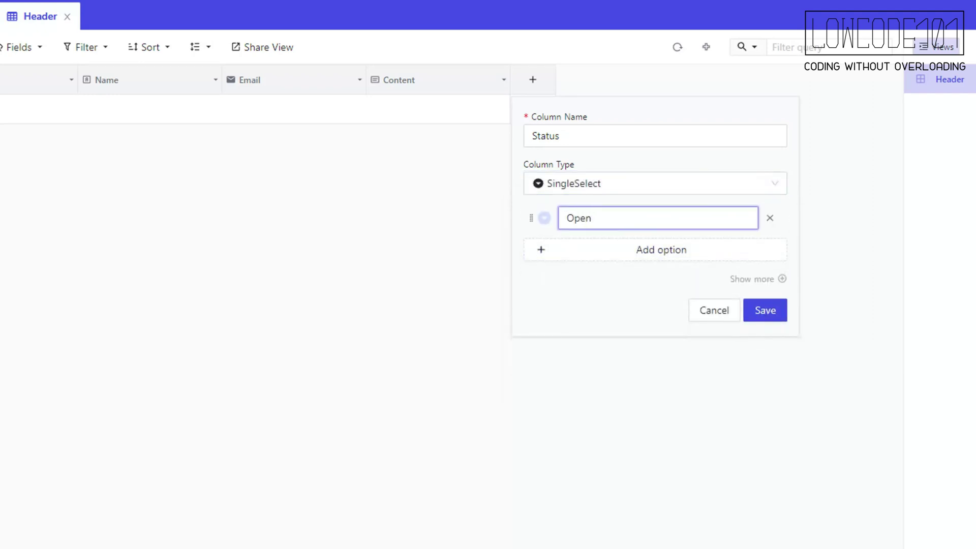
pyautogui.click(621, 259)
pyautogui.write('Close')
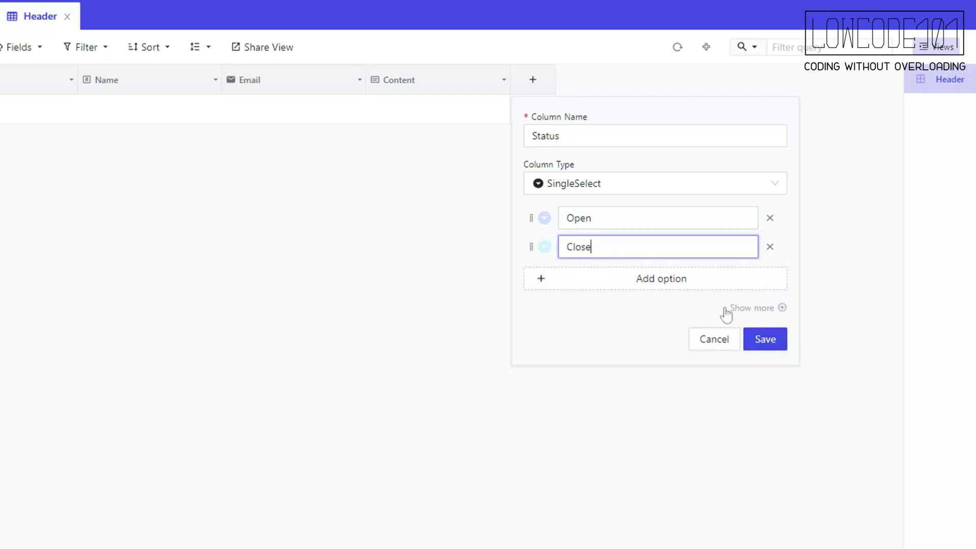
pyautogui.click(740, 308)
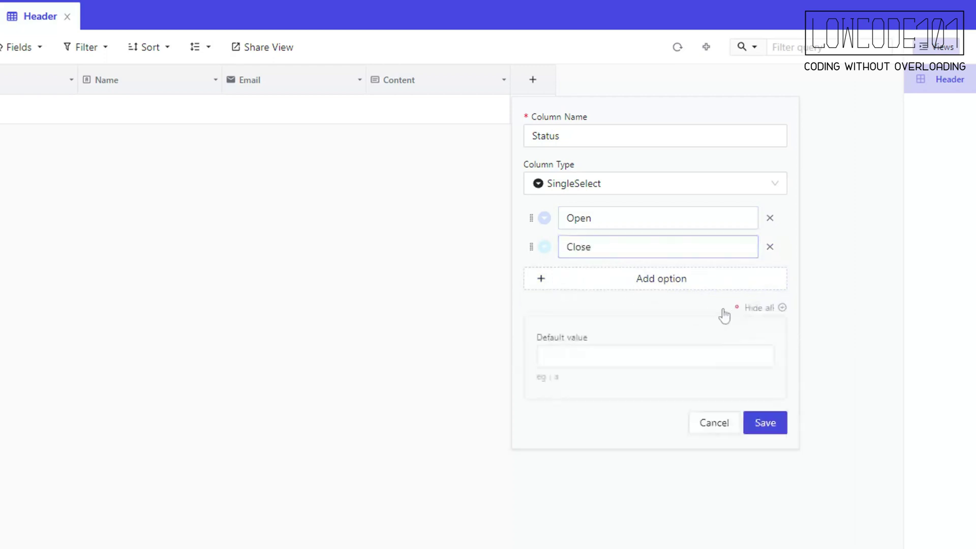
pyautogui.click(589, 355)
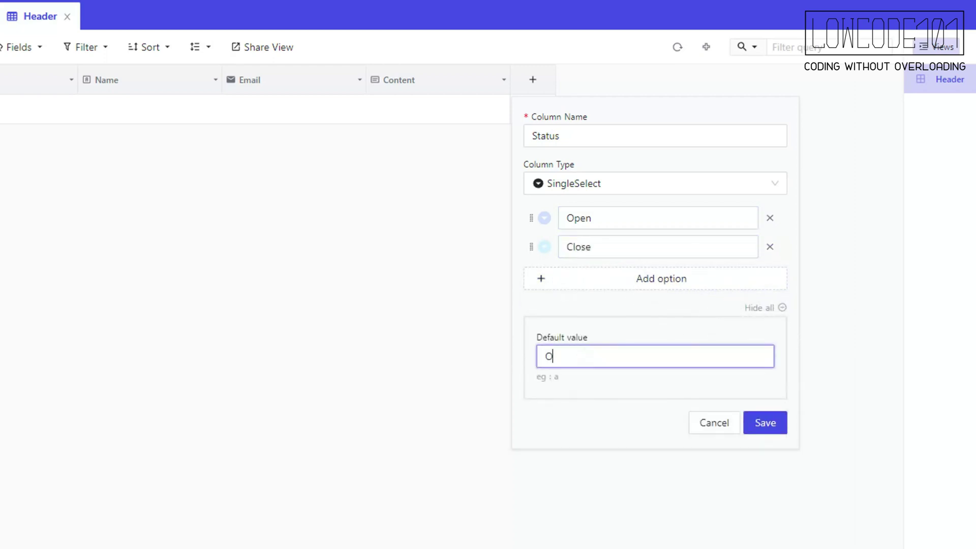
pyautogui.click(768, 424)
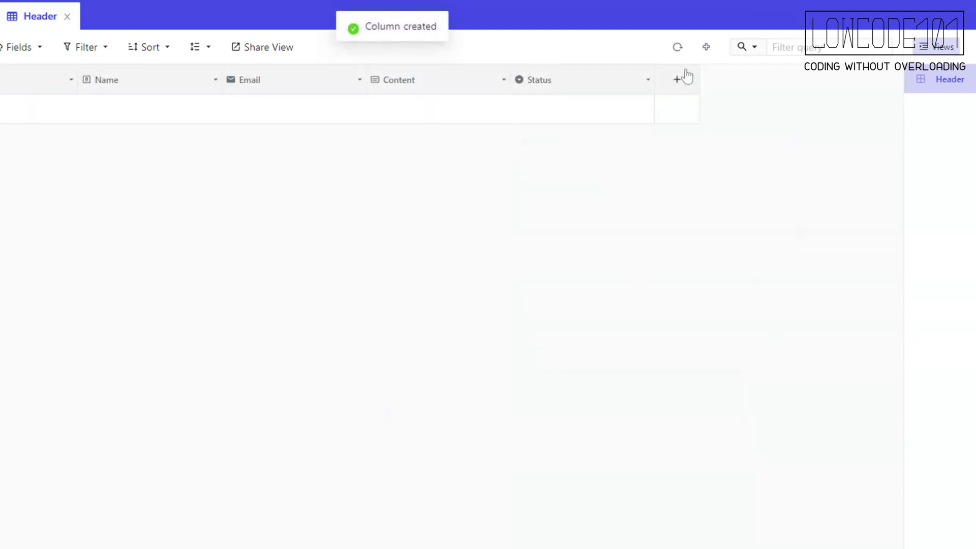
# Add a Summary column of type LongText
pyautogui.click(678, 80)
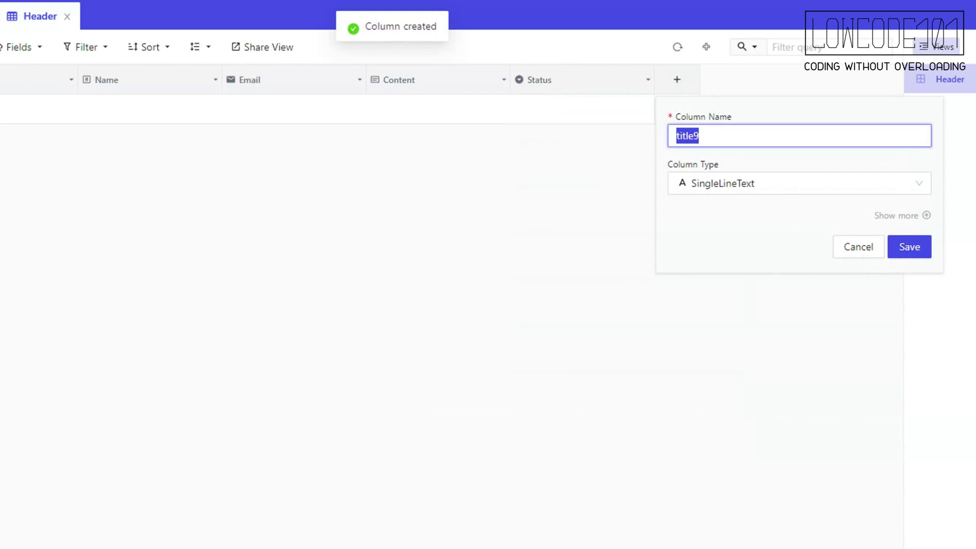
pyautogui.write('Summary')
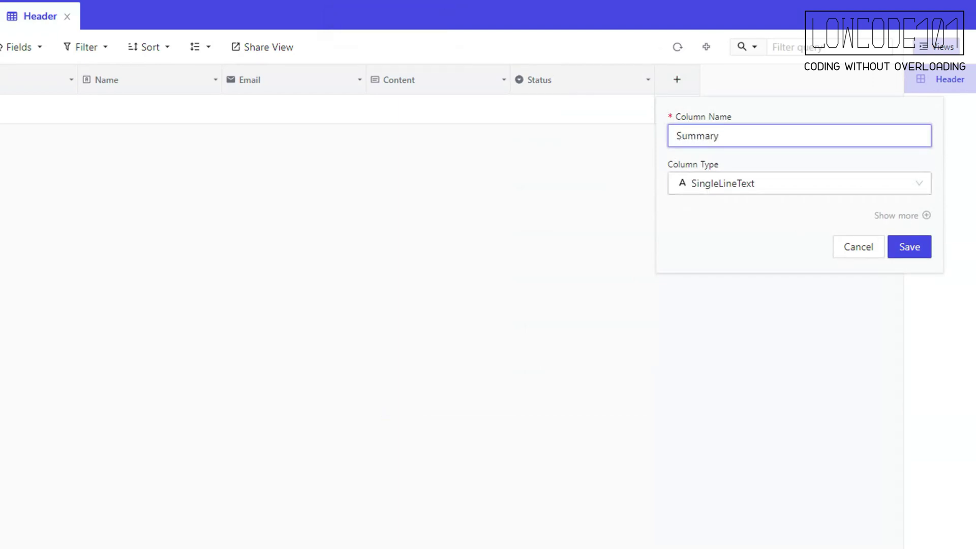
pyautogui.click(725, 186)
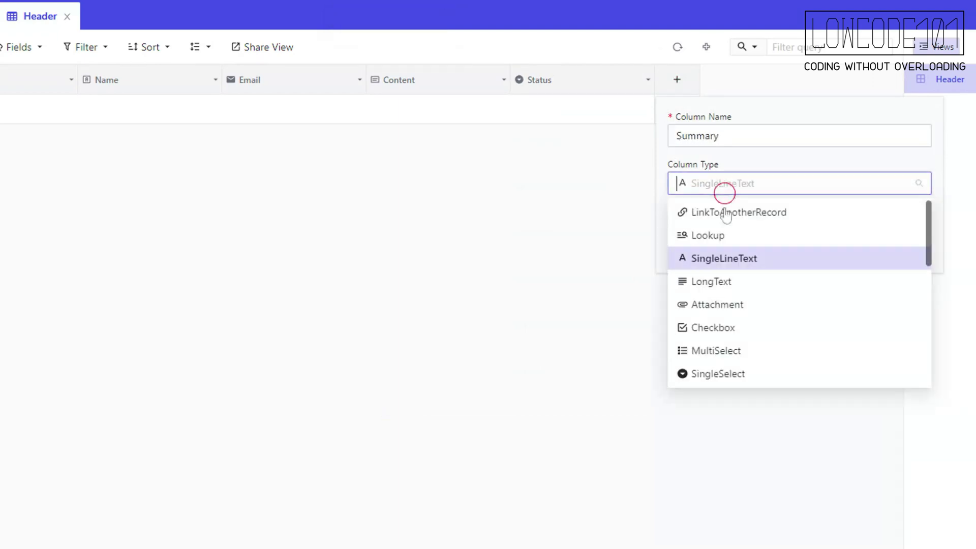
pyautogui.click(723, 285)
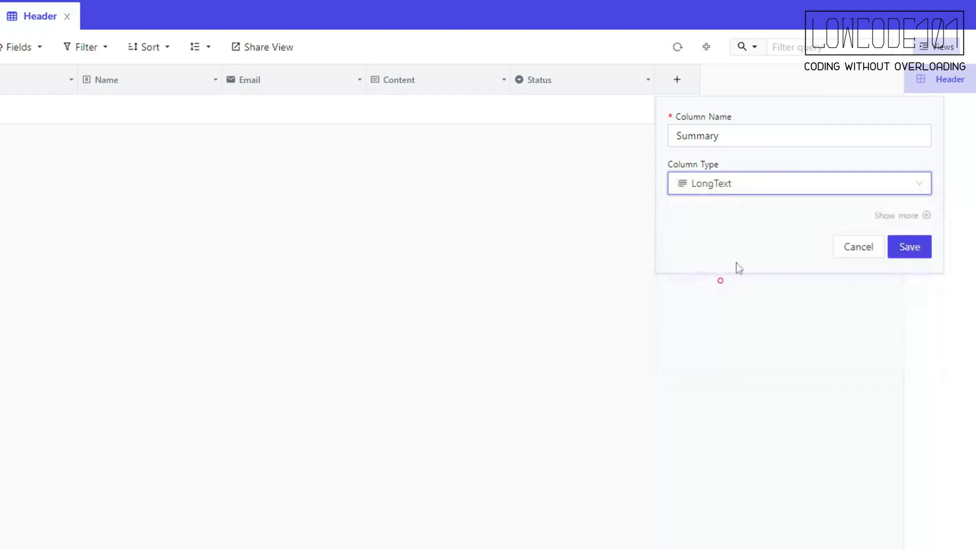
pyautogui.click(906, 249)
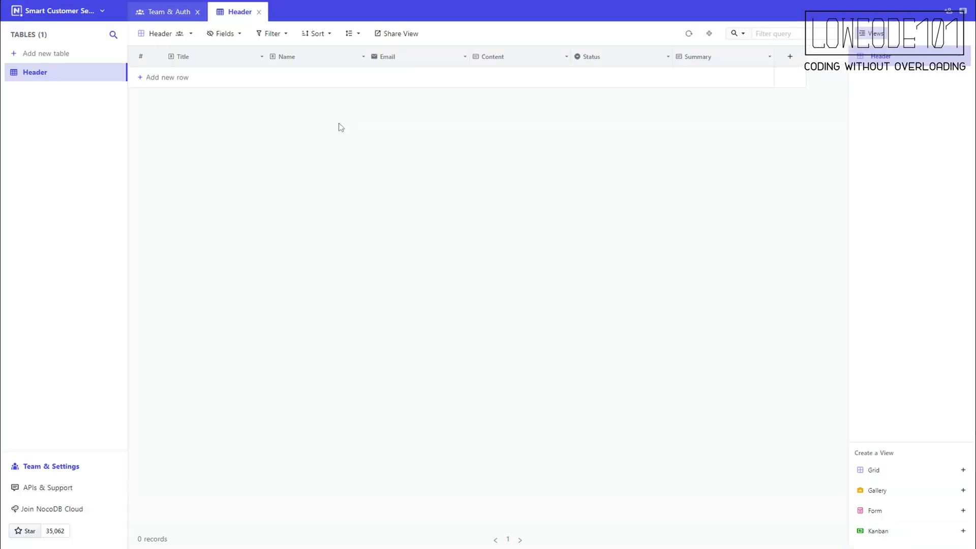
# Create a Replies table and change its Title column to a LongText column named Reply
pyautogui.click(68, 56)
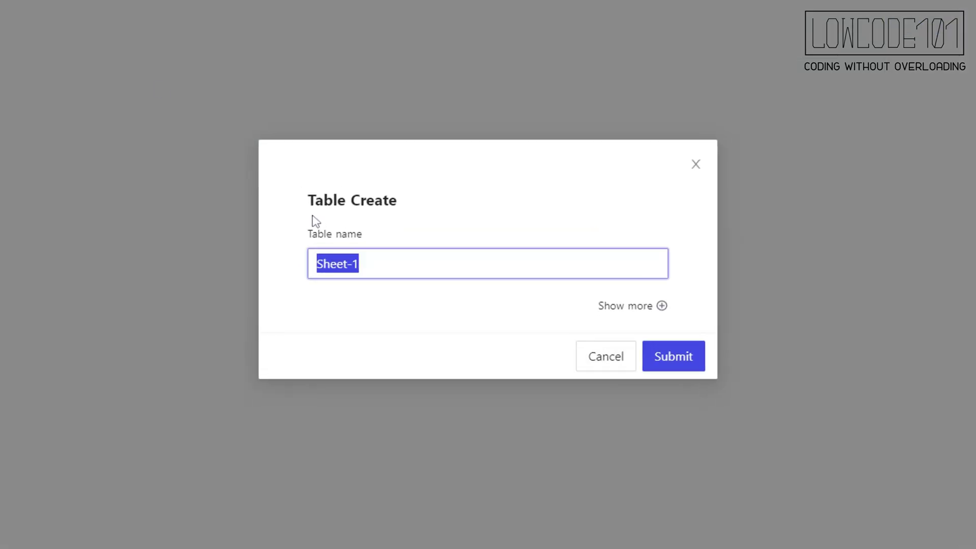
pyautogui.write('Replies')
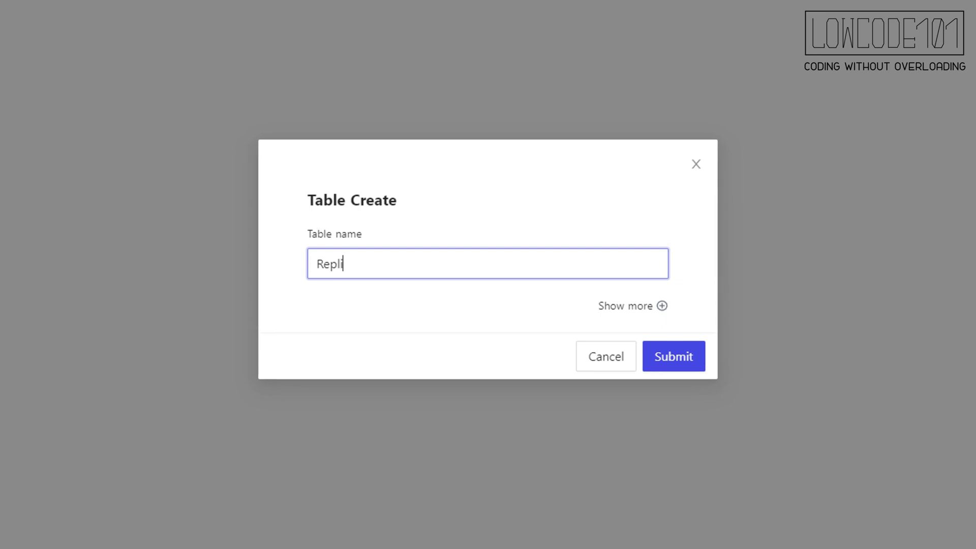
pyautogui.click(671, 359)
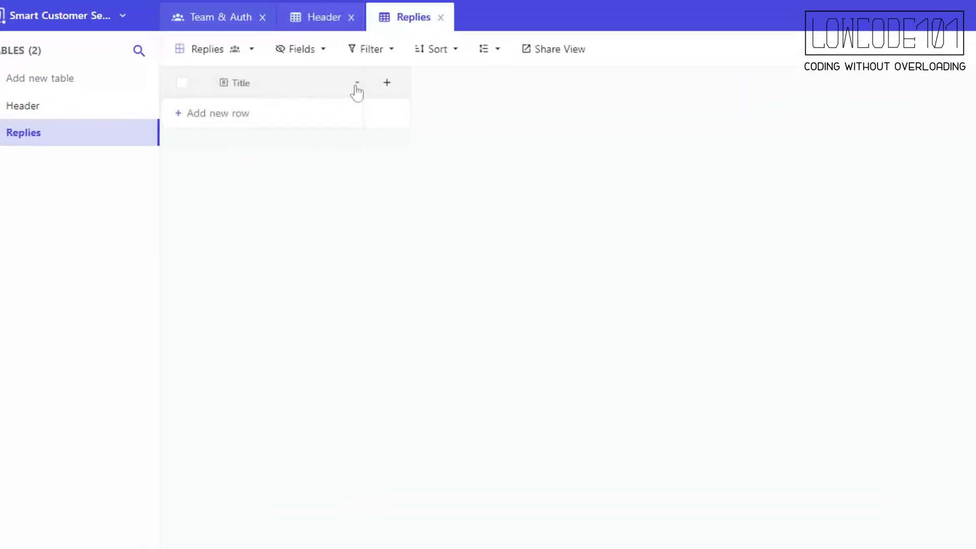
pyautogui.click(357, 86)
pyautogui.click(308, 116)
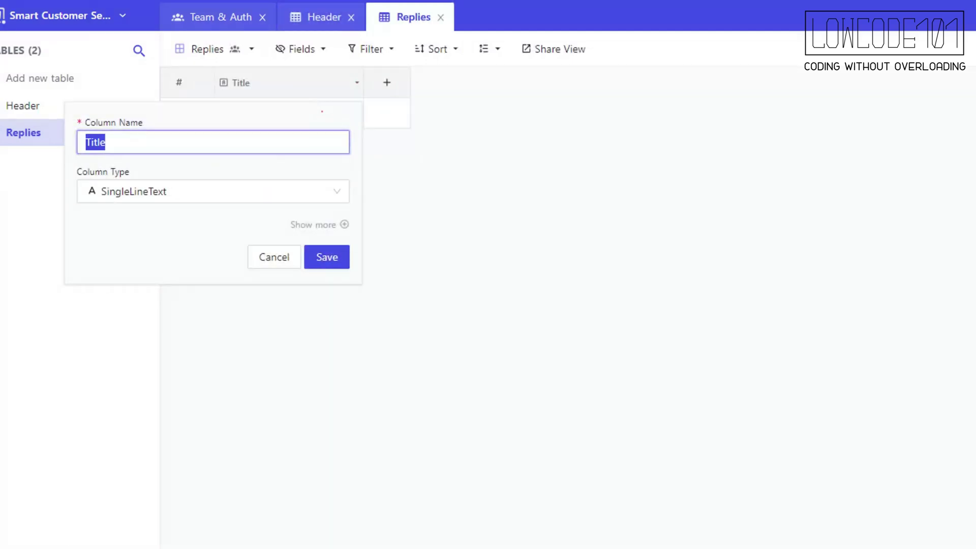
pyautogui.write('R')
pyautogui.click(217, 188)
pyautogui.click(190, 246)
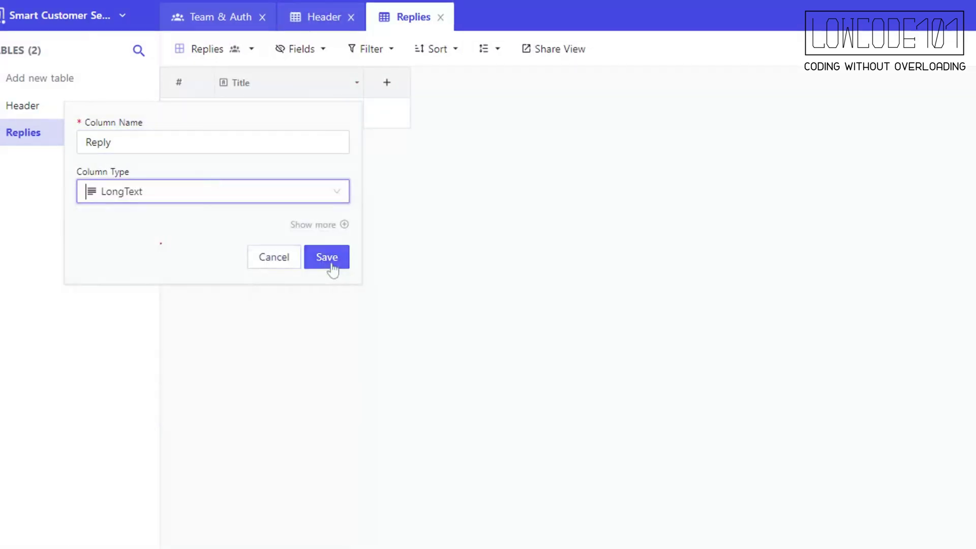
pyautogui.click(328, 259)
# Add a ResponsedBy column to the Replies table
pyautogui.click(387, 82)
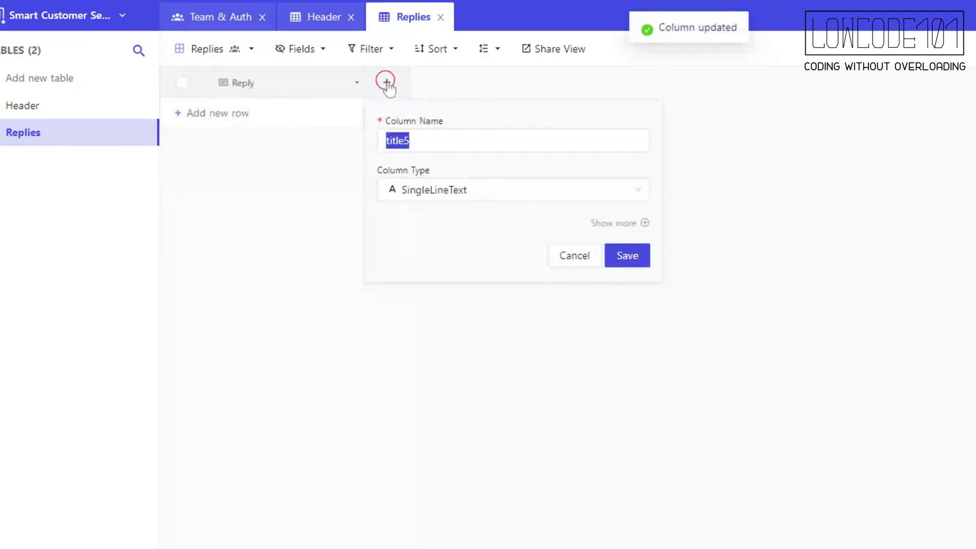
pyautogui.write('R')
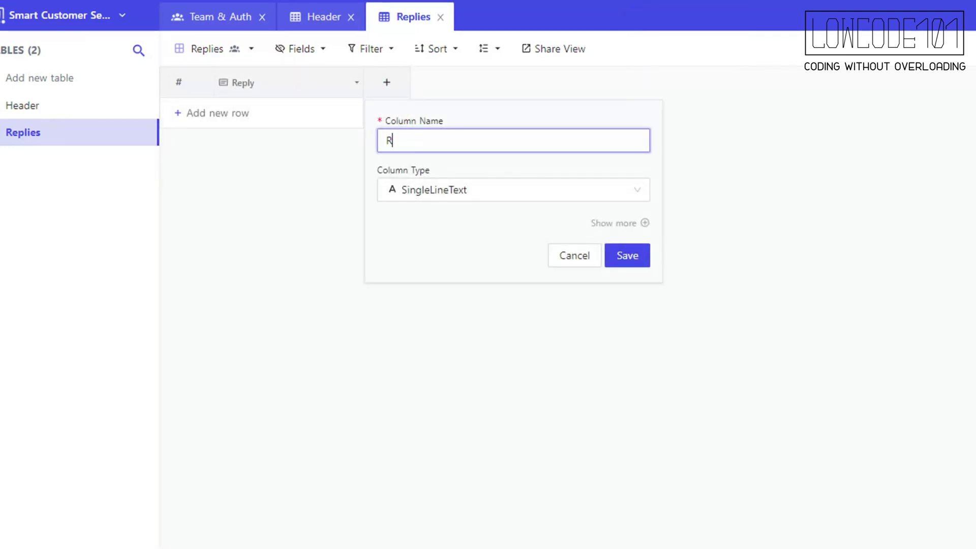
pyautogui.write('esponsedBy')
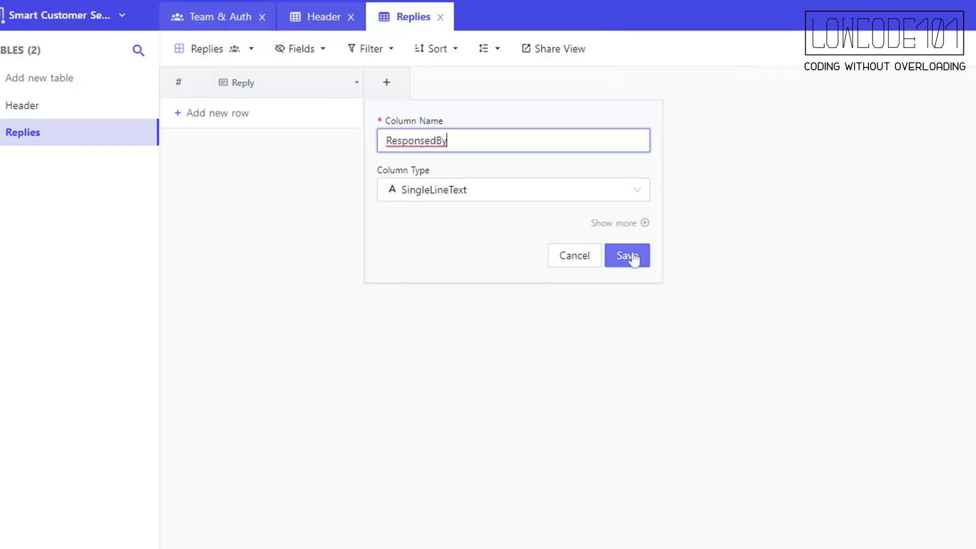
pyautogui.click(630, 256)
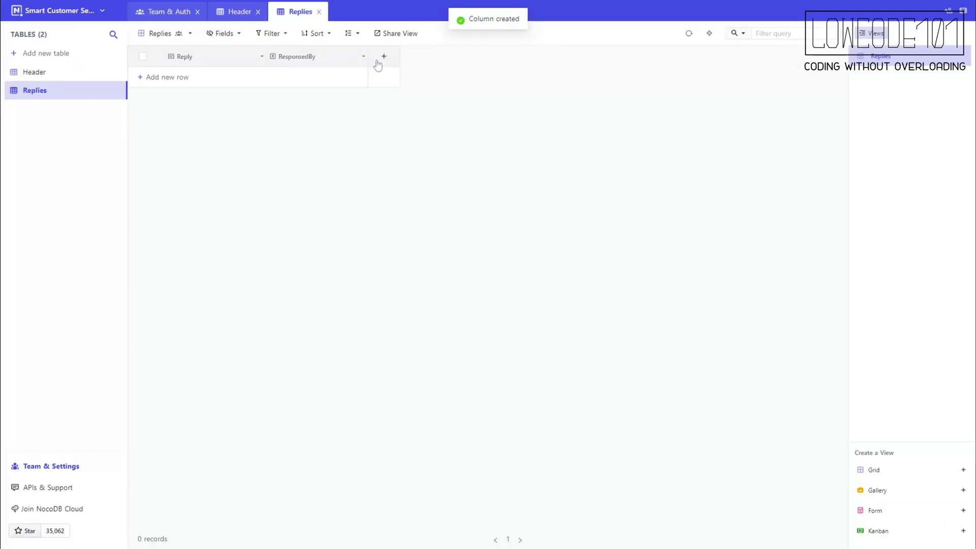
# Add a Replies LinkToAnotherRecord column to Header, Has Many with child table Replies
pyautogui.click(78, 80)
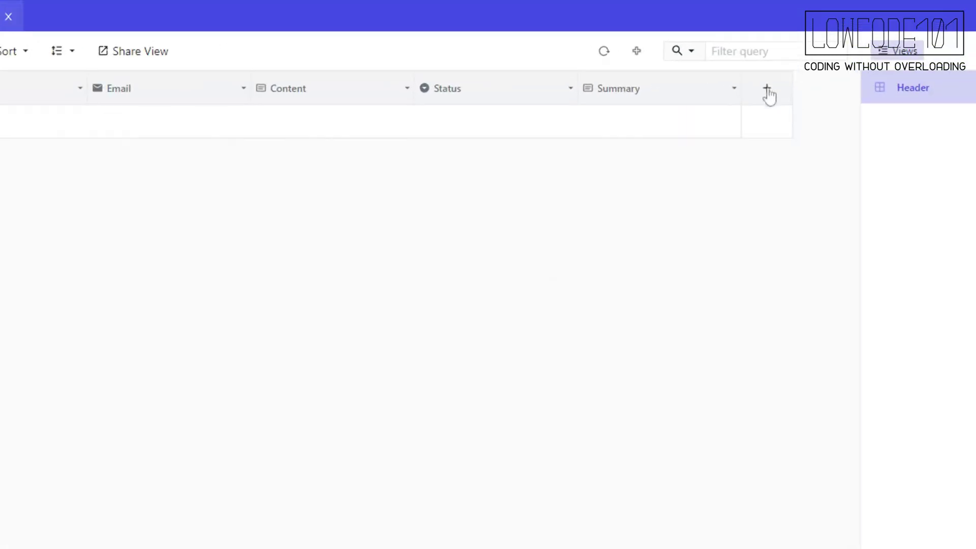
pyautogui.click(768, 92)
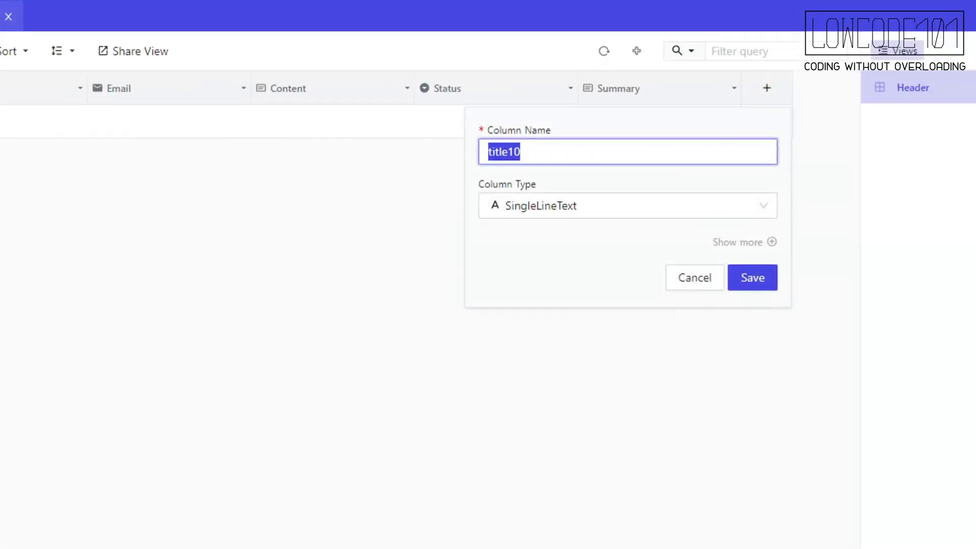
pyautogui.write('Replies')
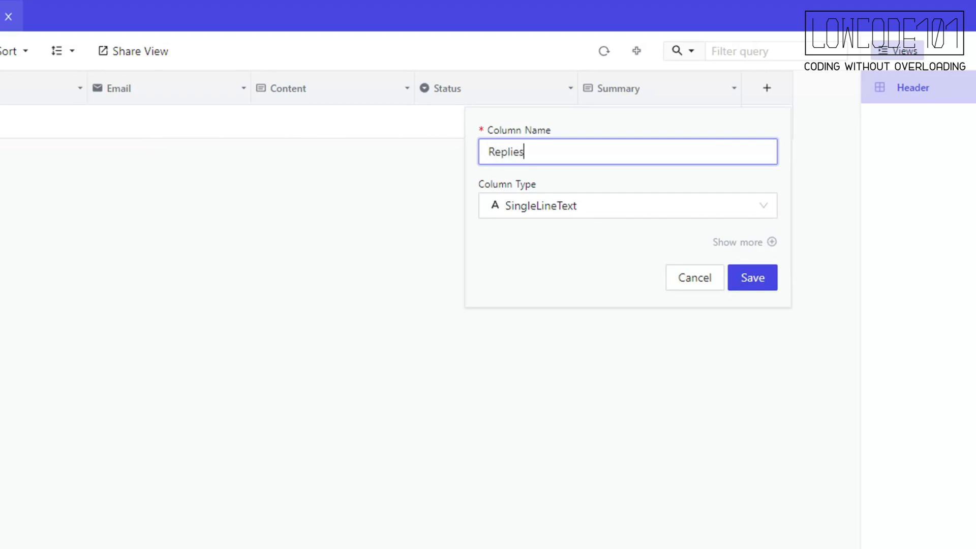
pyautogui.click(643, 205)
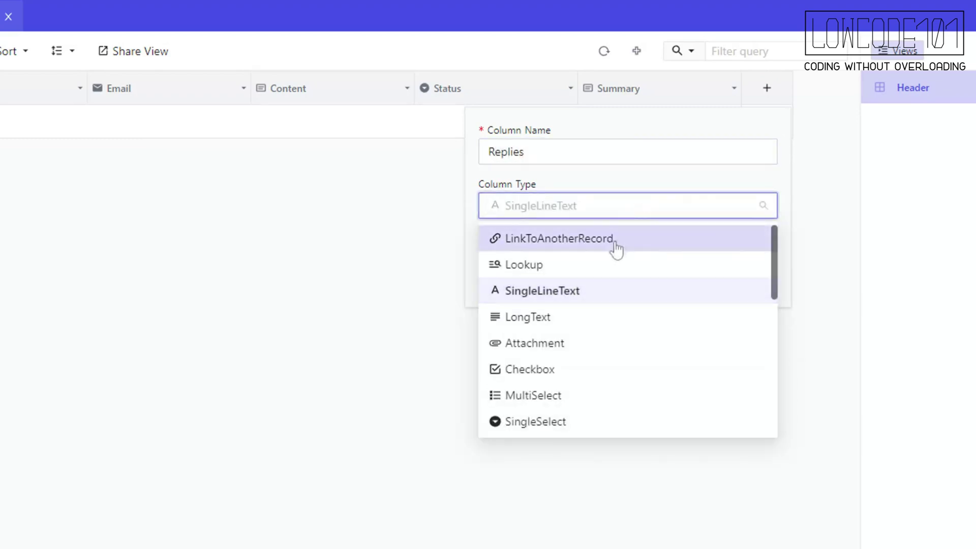
pyautogui.click(615, 248)
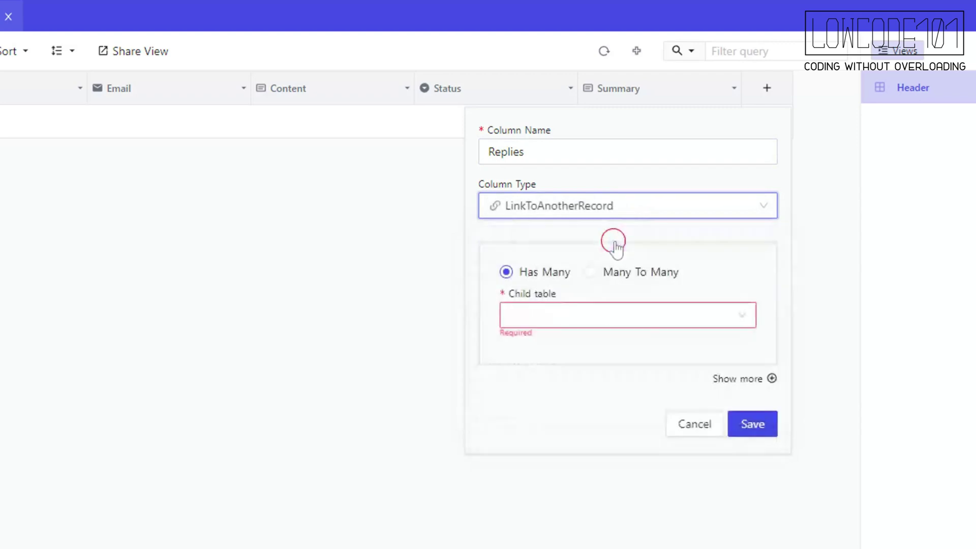
pyautogui.click(628, 315)
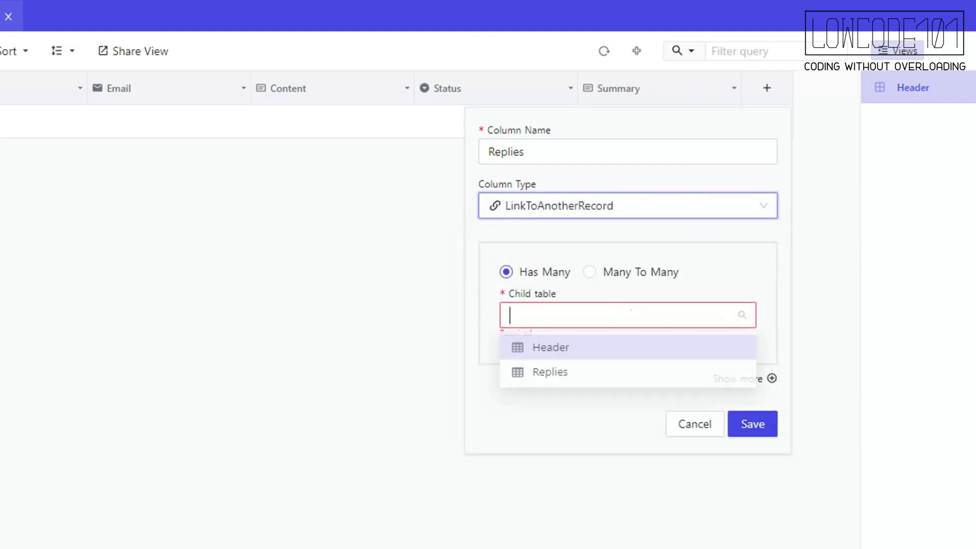
pyautogui.click(601, 375)
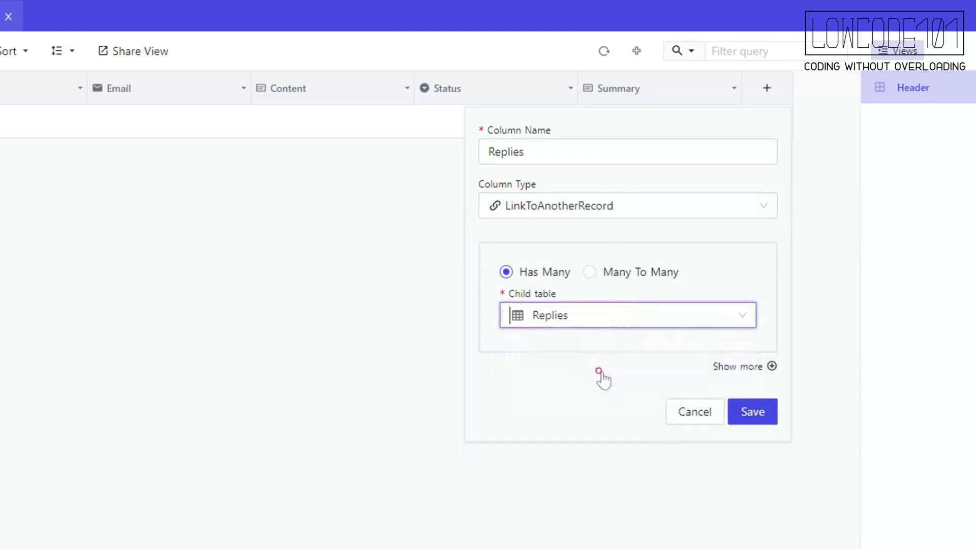
pyautogui.click(756, 418)
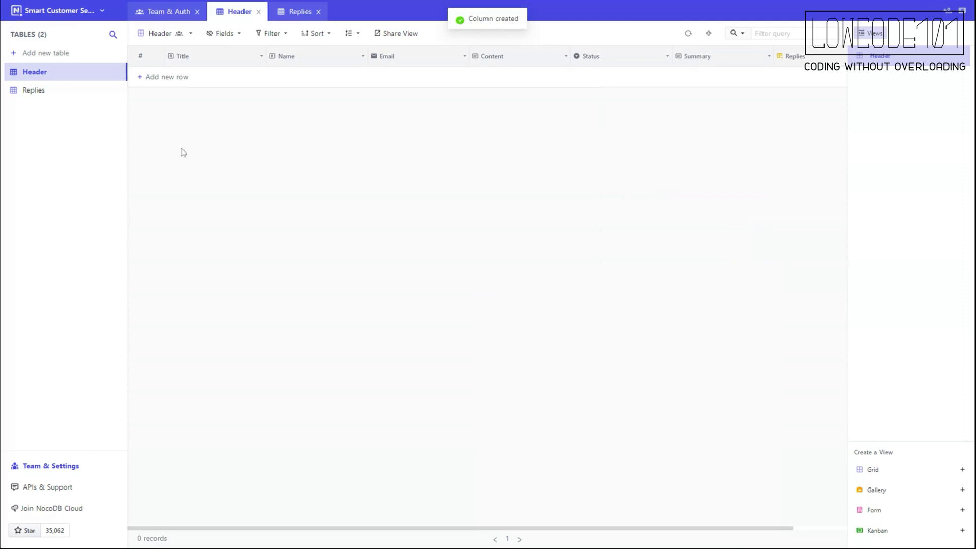
pyautogui.click(32, 94)
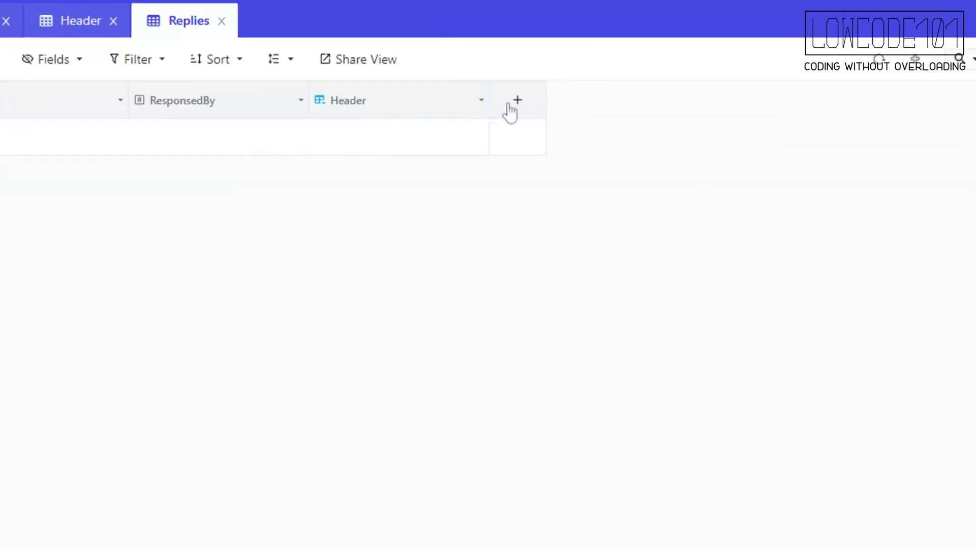
# Add a SenderNameLookup column looking up Name through the Header link
pyautogui.click(518, 101)
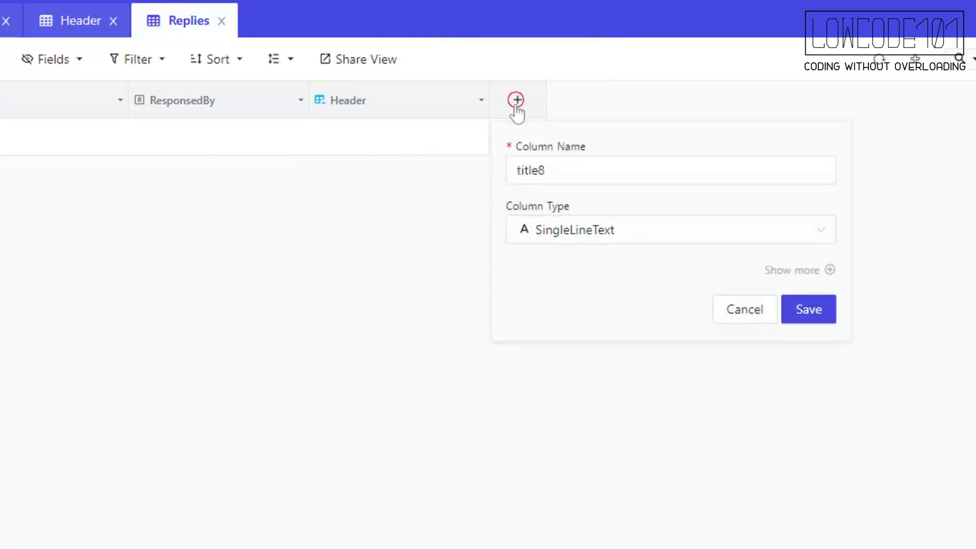
pyautogui.write('SenderNameLookup')
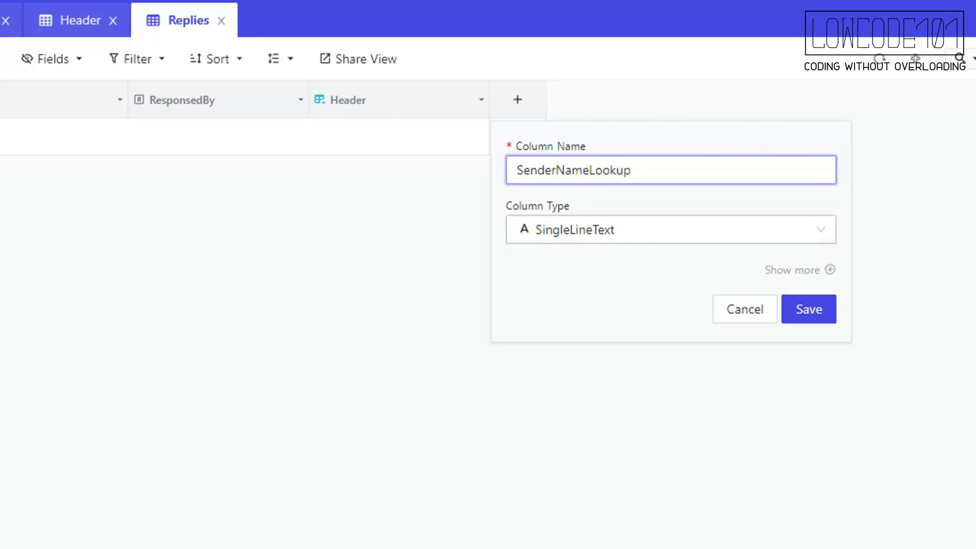
pyautogui.click(565, 228)
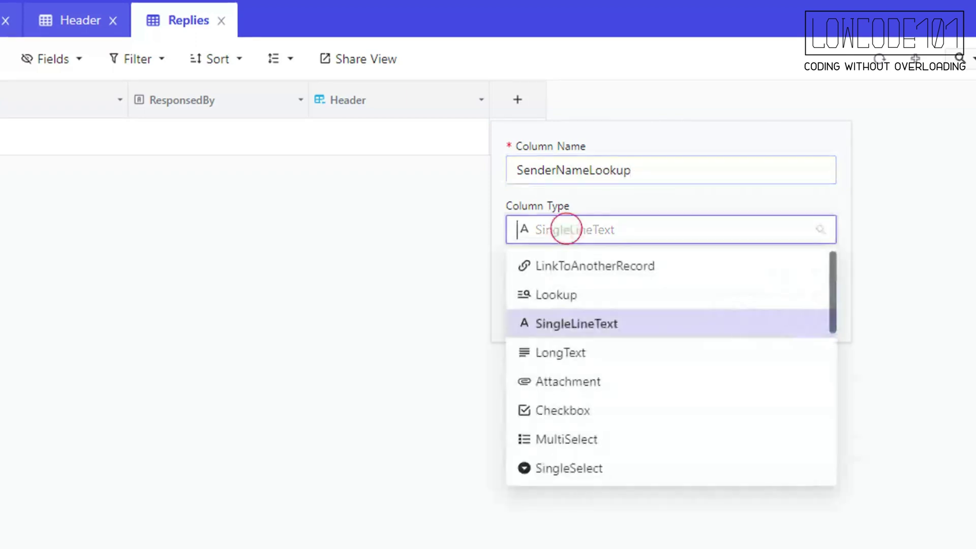
pyautogui.click(596, 292)
pyautogui.click(638, 328)
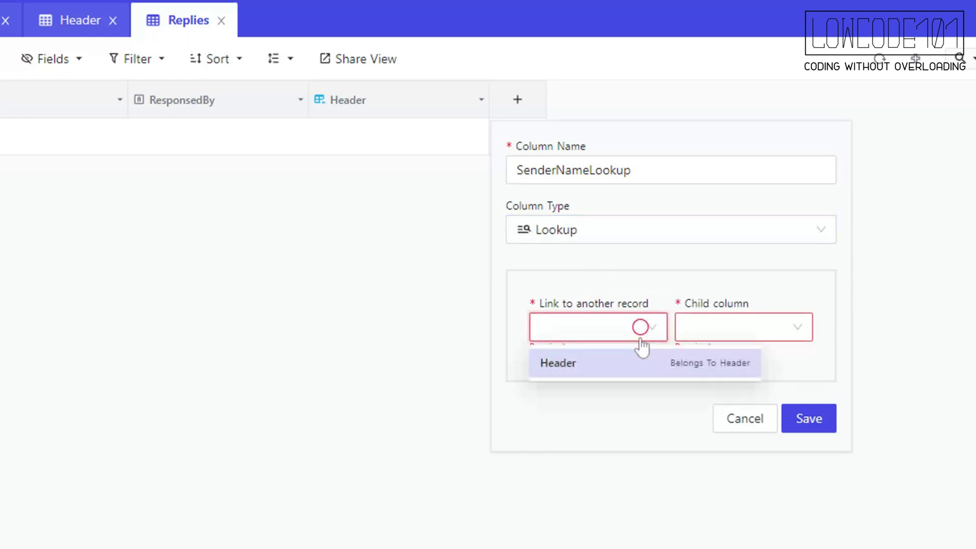
pyautogui.click(633, 364)
pyautogui.click(773, 337)
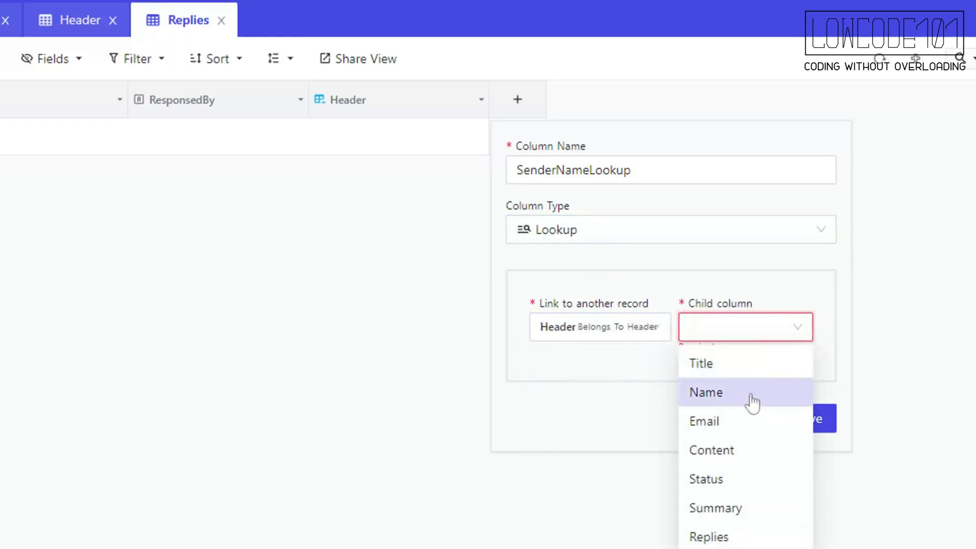
pyautogui.click(752, 402)
pyautogui.click(809, 406)
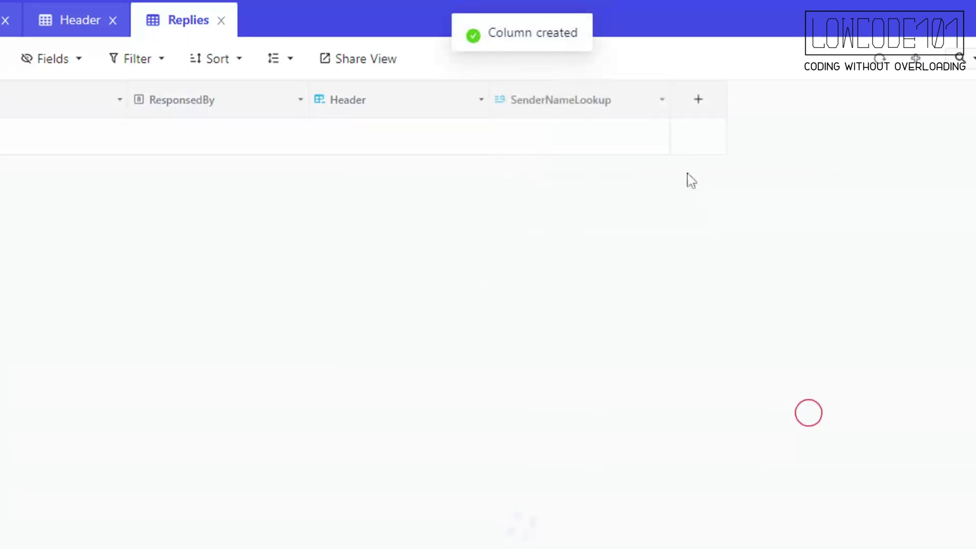
# Add a SenderEmailLookup column looking up Email through the Header link
pyautogui.click(698, 101)
pyautogui.write('Se')
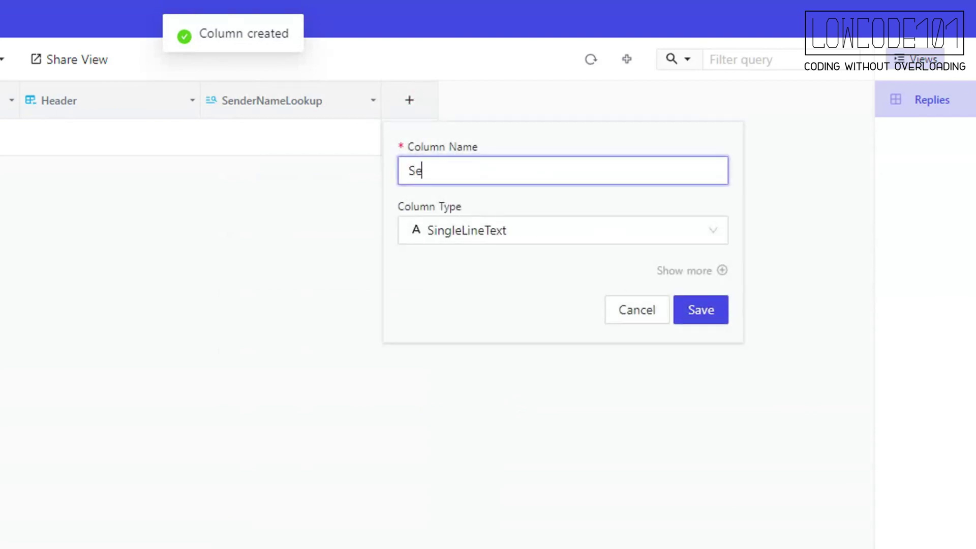
pyautogui.write('nderEmailLookup')
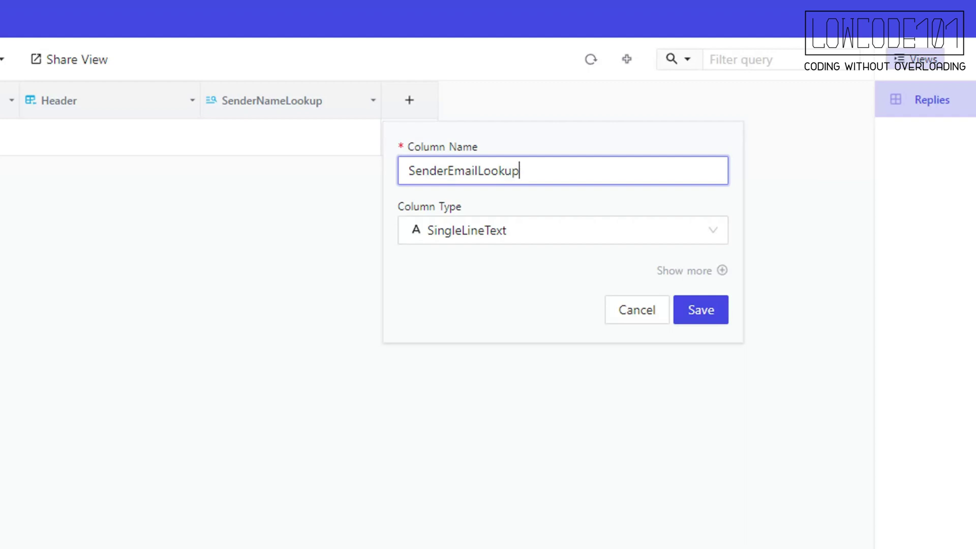
pyautogui.click(484, 224)
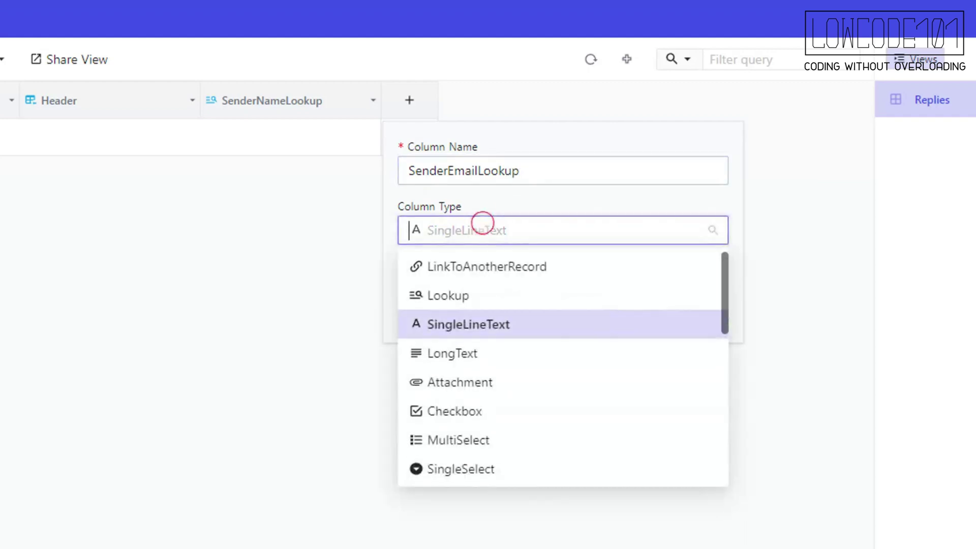
pyautogui.click(507, 306)
pyautogui.click(518, 330)
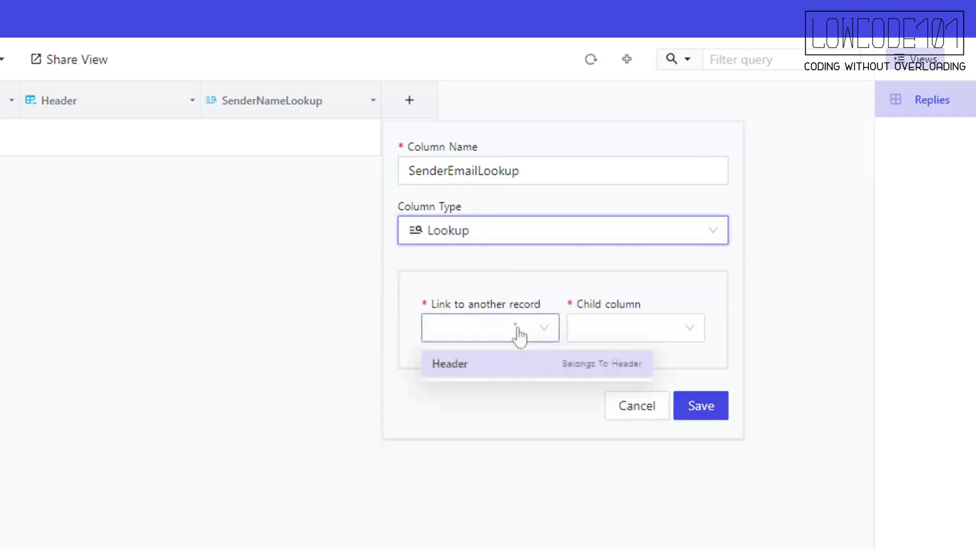
pyautogui.click(539, 367)
pyautogui.click(648, 332)
pyautogui.click(629, 420)
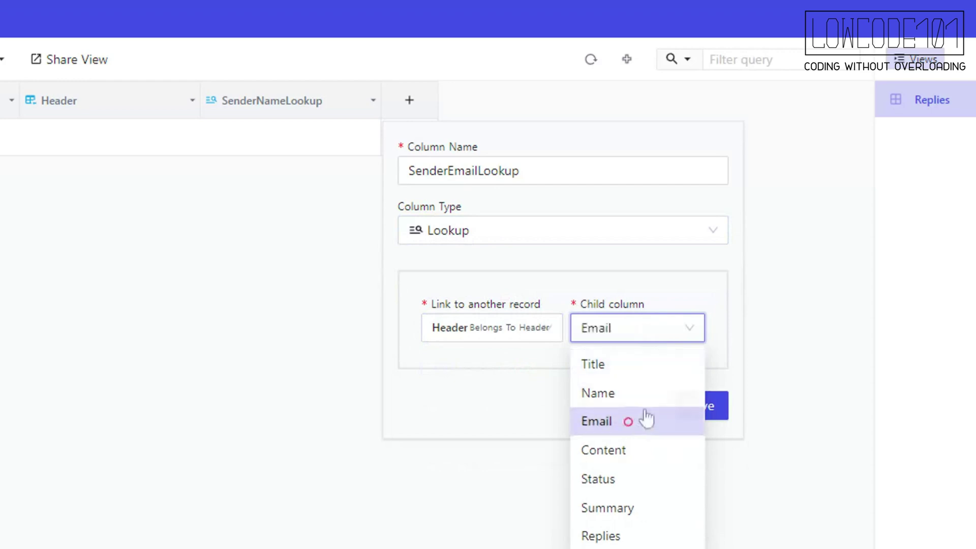
pyautogui.click(710, 411)
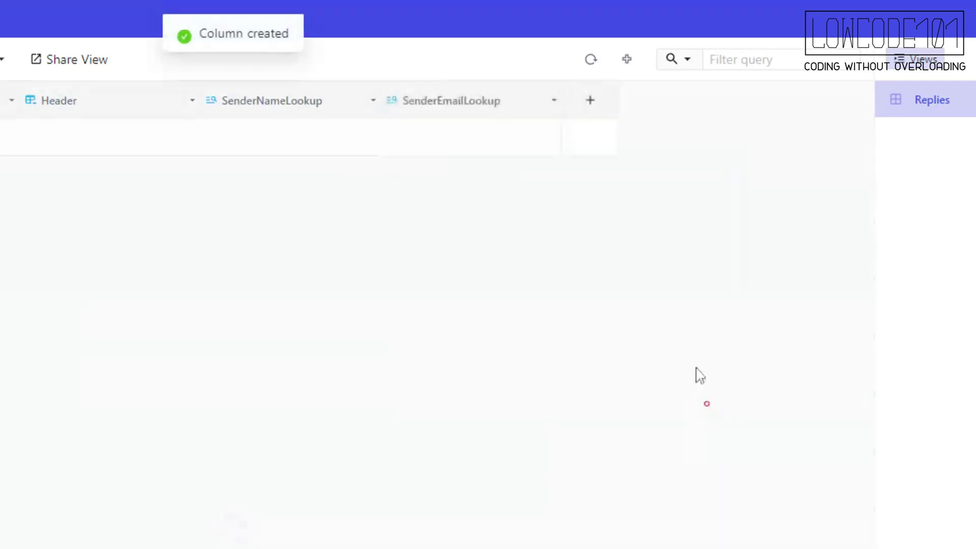
# Add a TitleLookup column looking up Title through the Header link
pyautogui.click(594, 105)
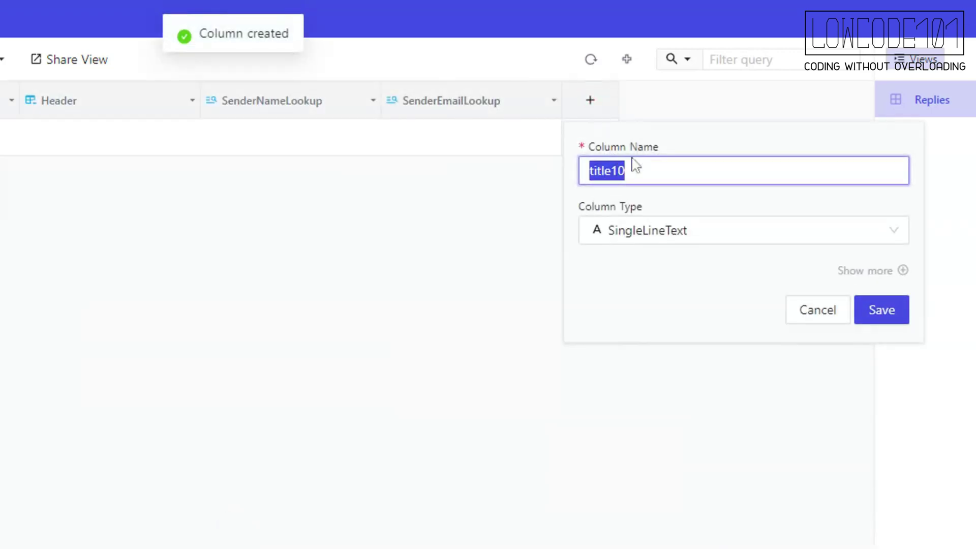
pyautogui.write('S')
pyautogui.press('BackSpace')
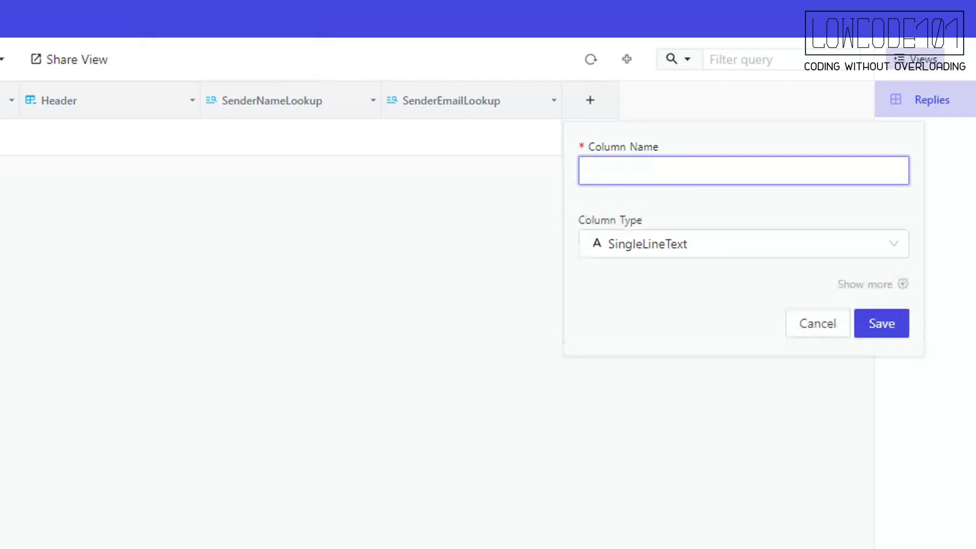
pyautogui.write('TitleLookup')
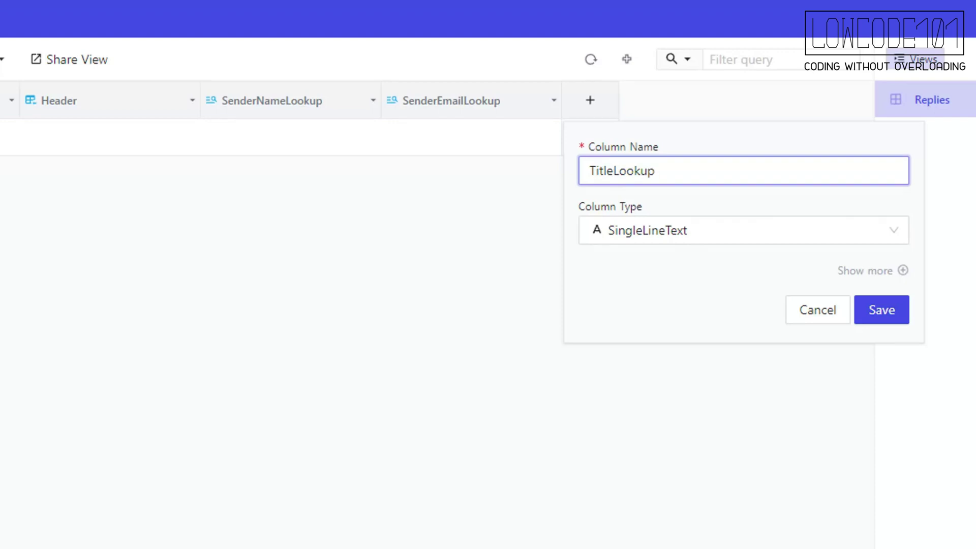
pyautogui.click(623, 229)
pyautogui.click(654, 300)
pyautogui.click(725, 335)
pyautogui.click(693, 364)
pyautogui.click(819, 329)
pyautogui.click(808, 365)
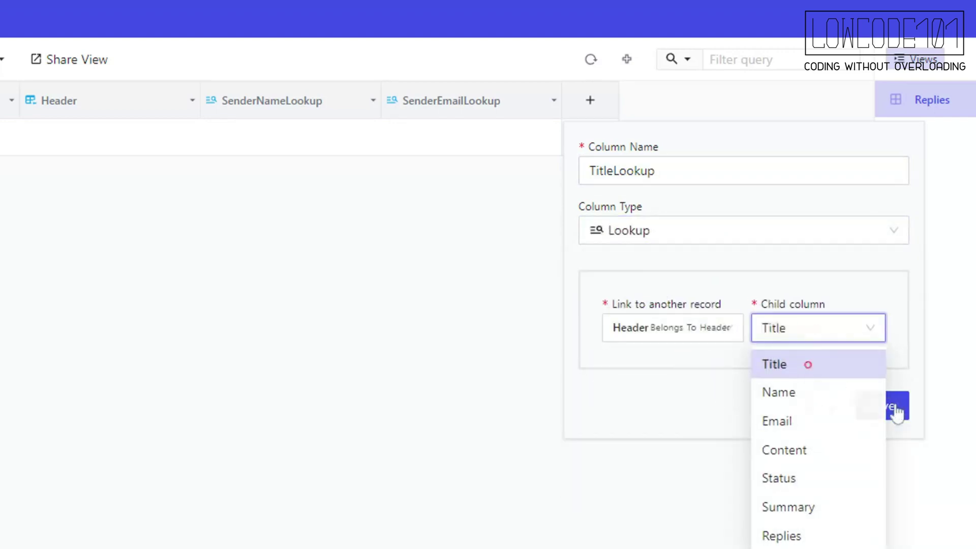
pyautogui.click(891, 407)
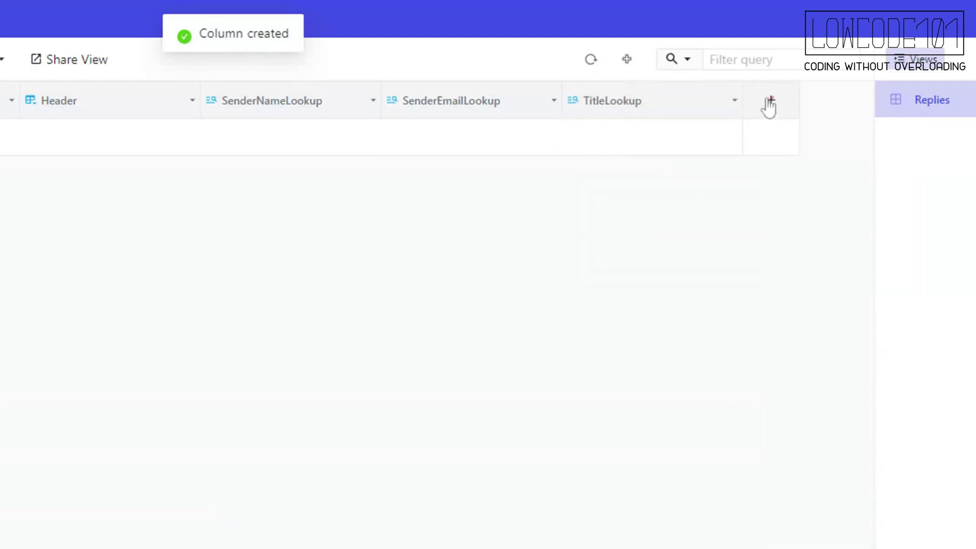
pyautogui.click(770, 102)
# Add a SenderName formula column set to {SenderNameLookup}
pyautogui.write('SenderName')
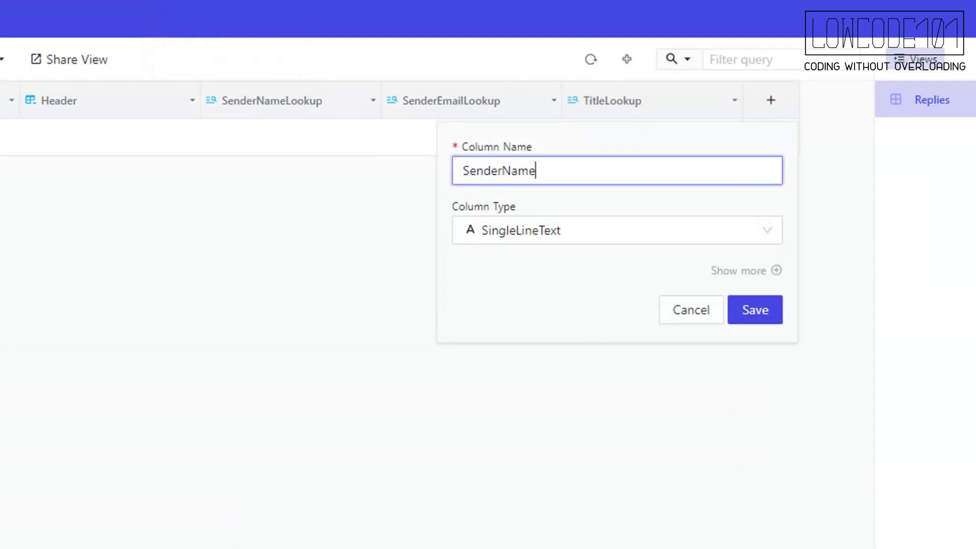
pyautogui.click(597, 230)
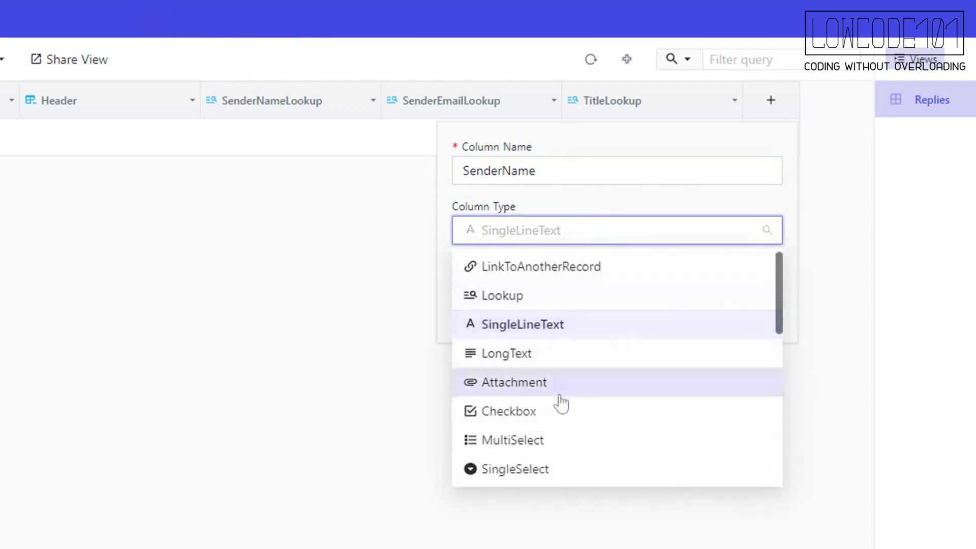
pyautogui.scroll(-3, 562, 401)
pyautogui.scroll(-8, 562, 405)
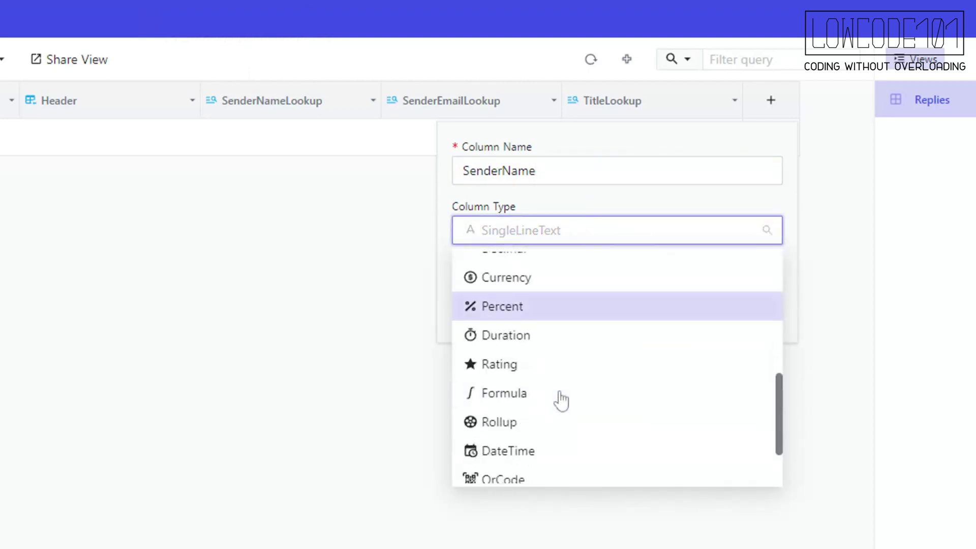
pyautogui.scroll(2, 559, 391)
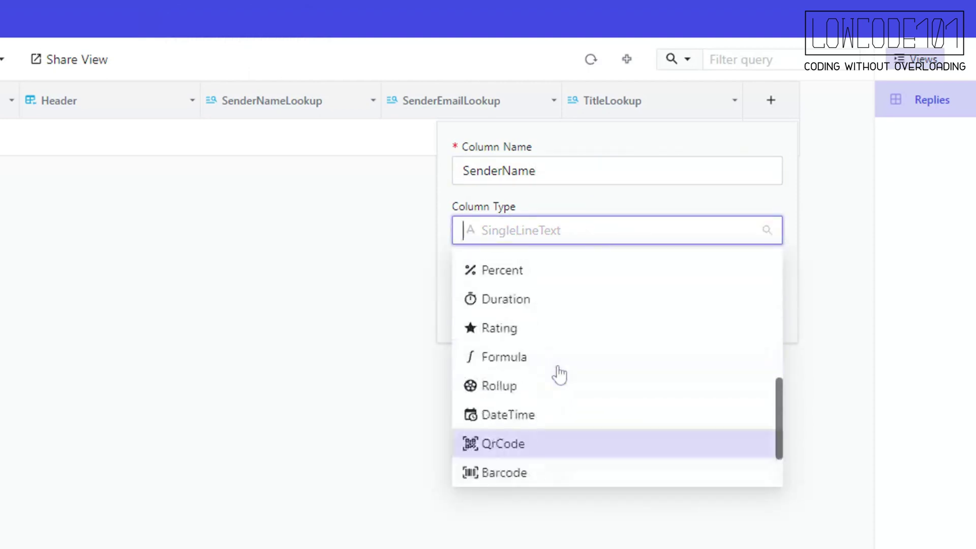
pyautogui.click(543, 359)
pyautogui.click(398, 290)
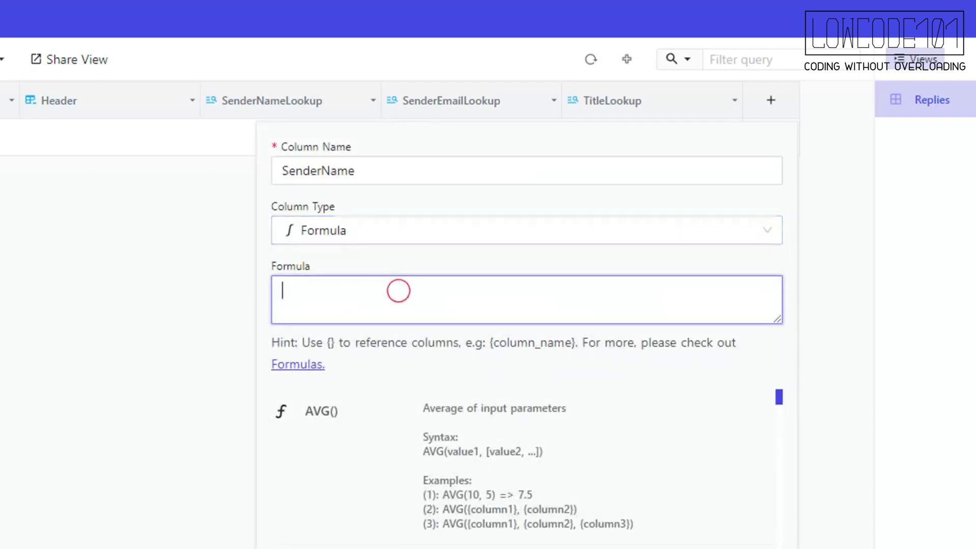
pyautogui.write('{')
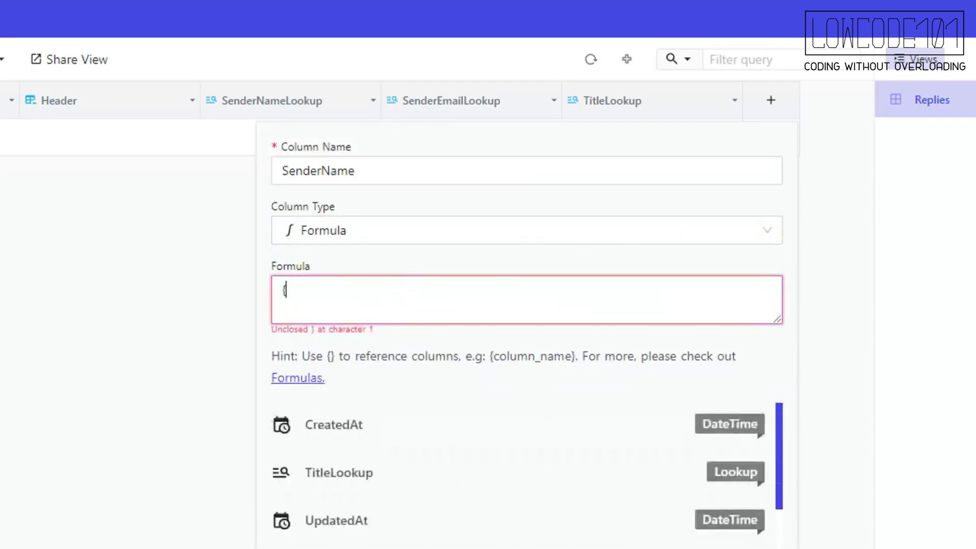
pyautogui.scroll(-3, 366, 496)
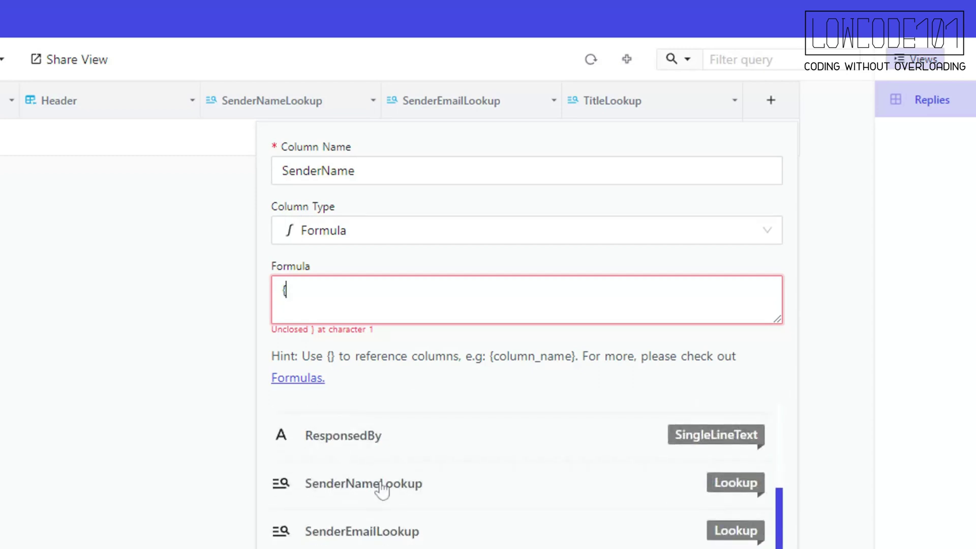
pyautogui.click(381, 486)
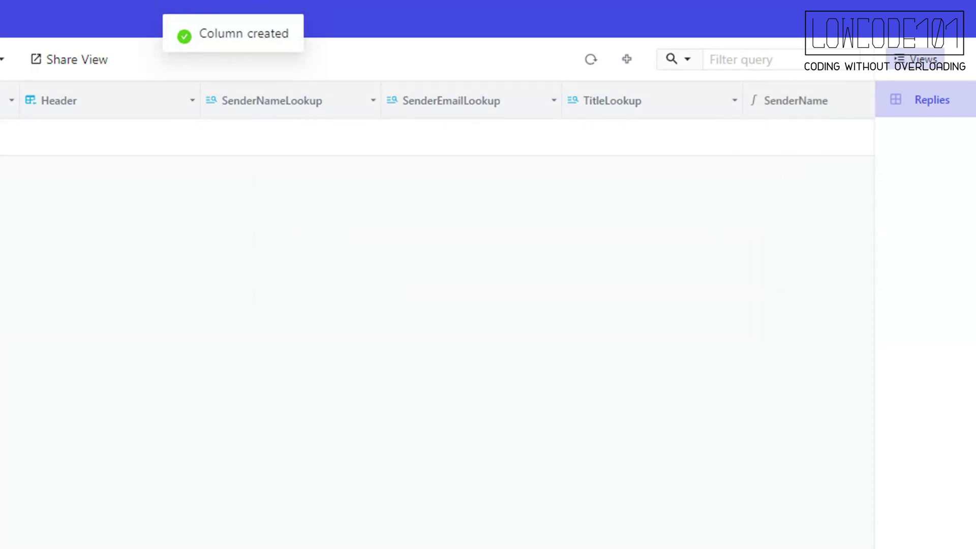
# Add a SenderEmail formula column set to {SenderEmailLookup}
pyautogui.click(846, 101)
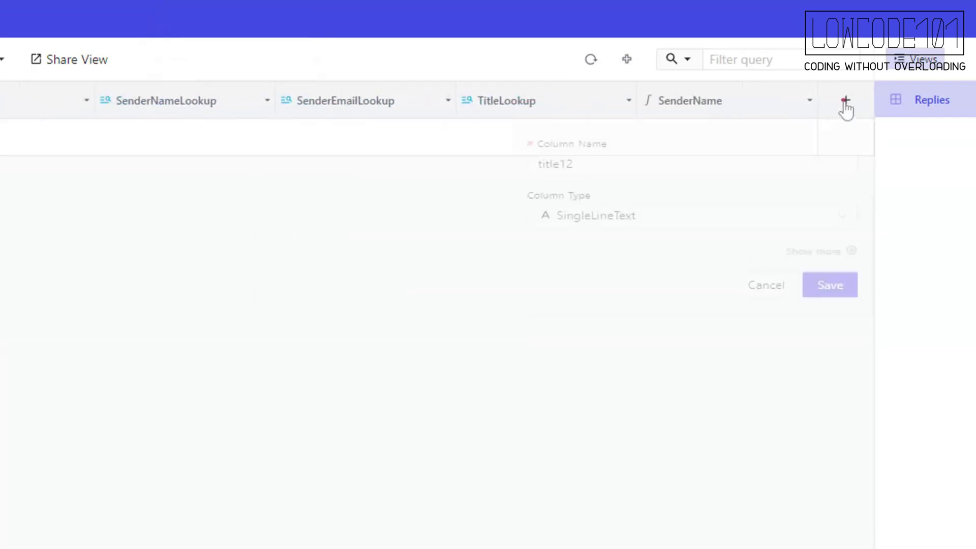
pyautogui.write('SenderEmail')
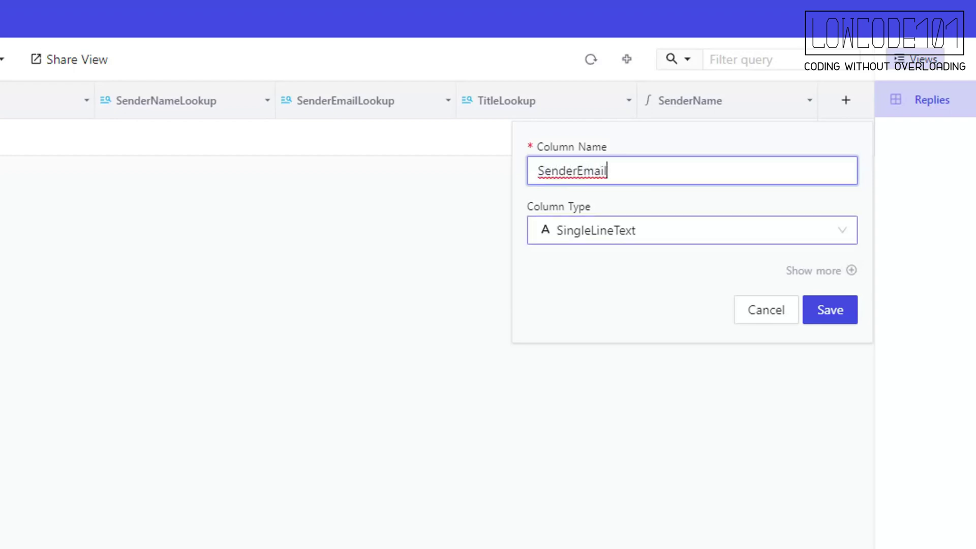
pyautogui.click(664, 225)
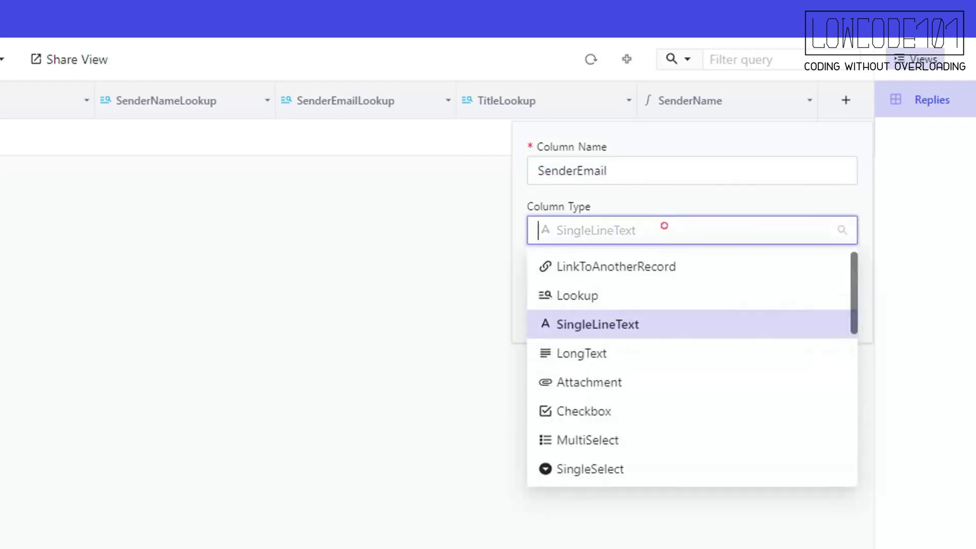
pyautogui.write('for')
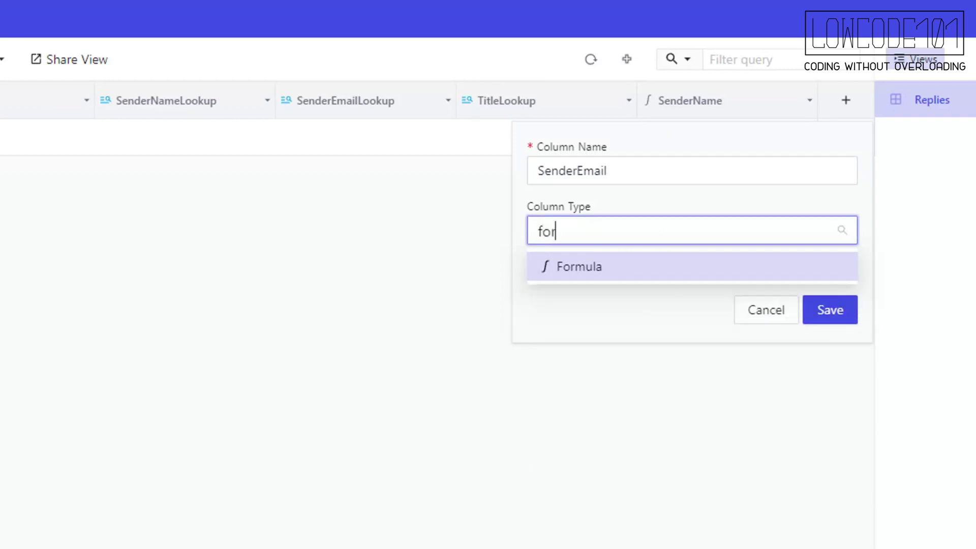
pyautogui.click(636, 267)
pyautogui.write('{')
pyautogui.scroll(-4, 559, 447)
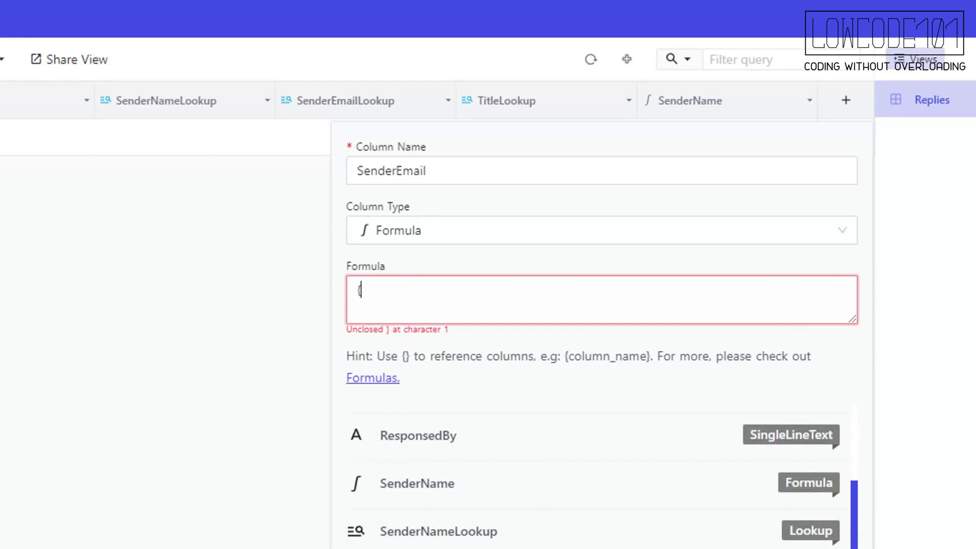
pyautogui.write('SenderEmailLookup}')
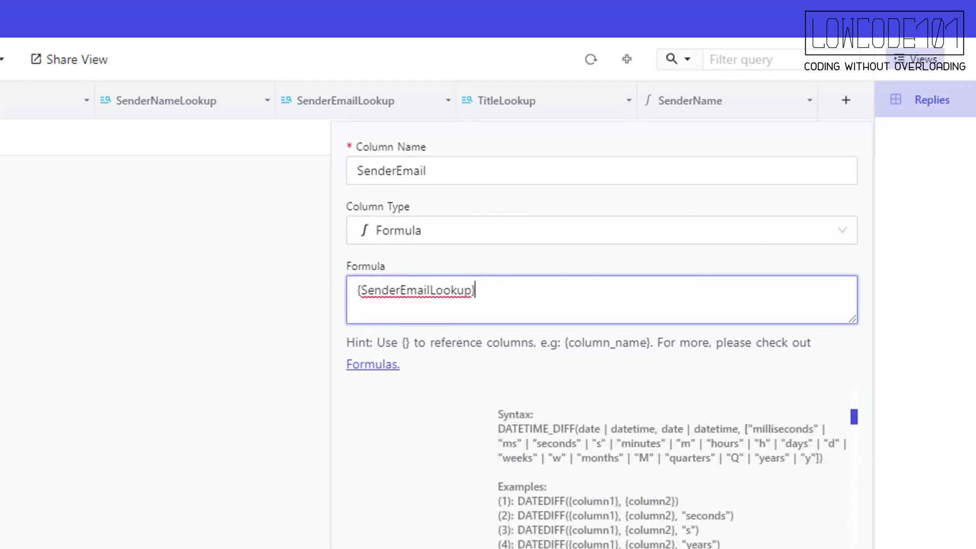
pyautogui.press('Return')
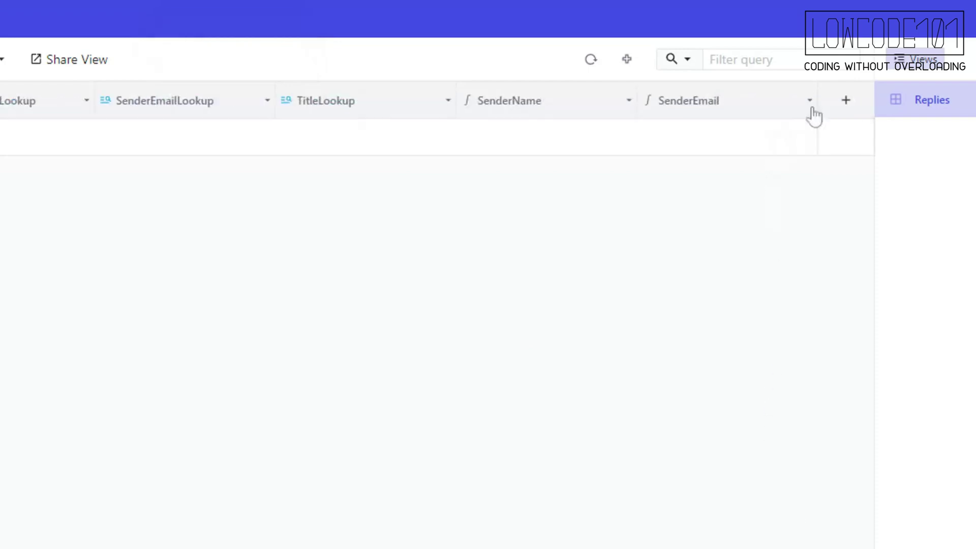
# Add a Title formula column set to {TitleLookup}
pyautogui.click(847, 100)
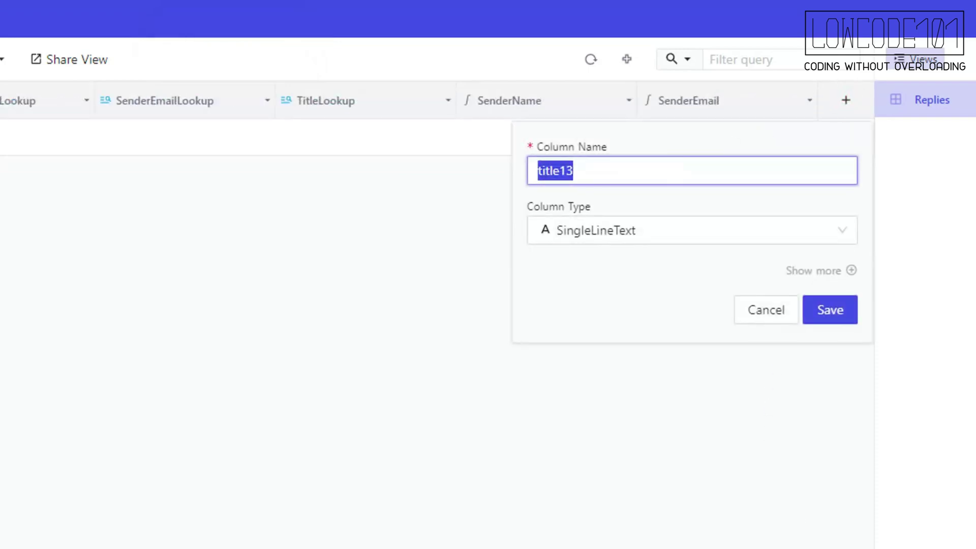
pyautogui.write('T')
pyautogui.press('BackSpace')
pyautogui.write('Title')
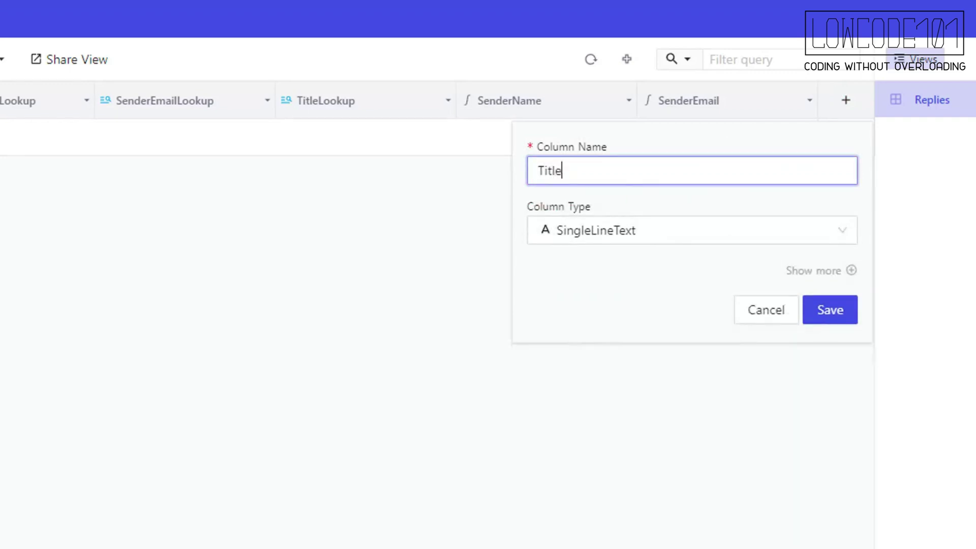
pyautogui.click(606, 230)
pyautogui.write('fOR')
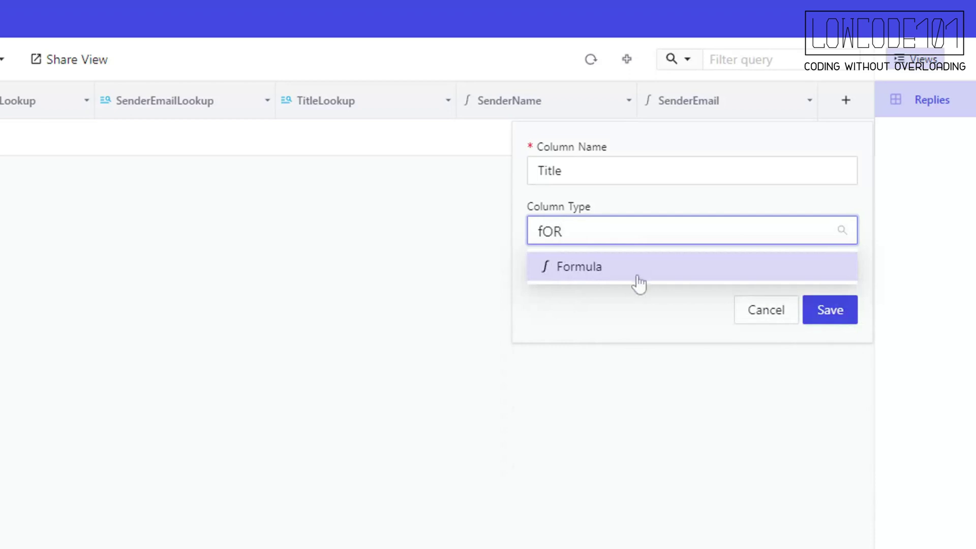
pyautogui.click(635, 272)
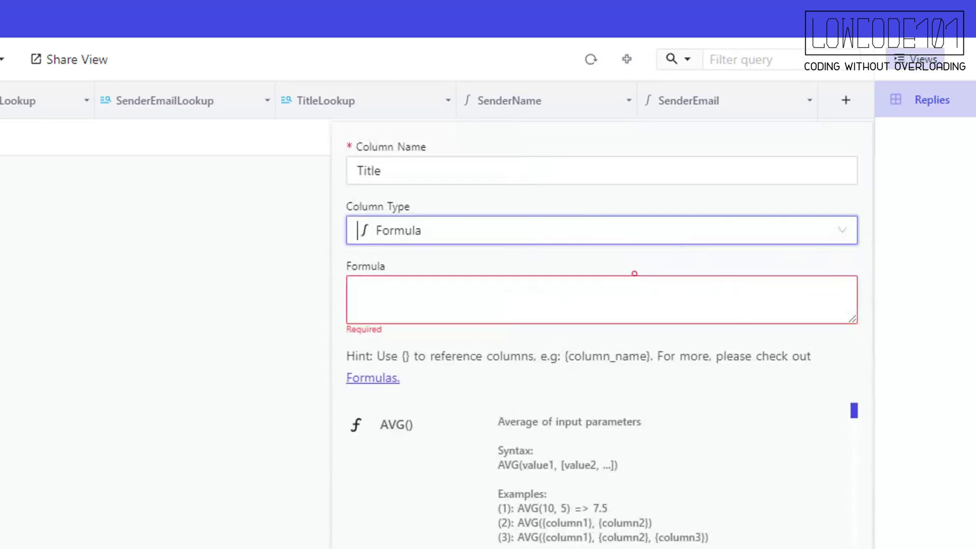
pyautogui.click(572, 294)
pyautogui.write('{')
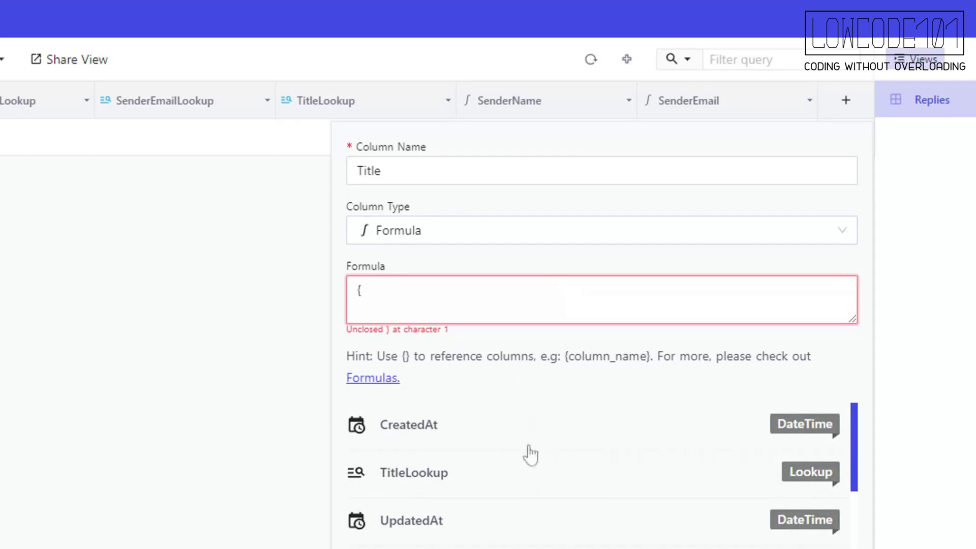
pyautogui.click(414, 481)
pyautogui.press('Return')
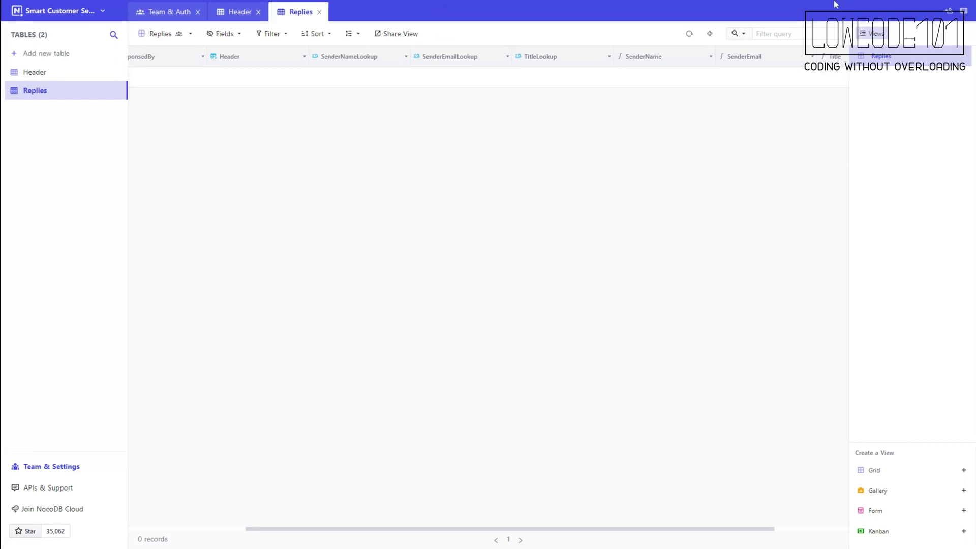
# Create a form view named ComplainForm on the Header table
pyautogui.click(71, 76)
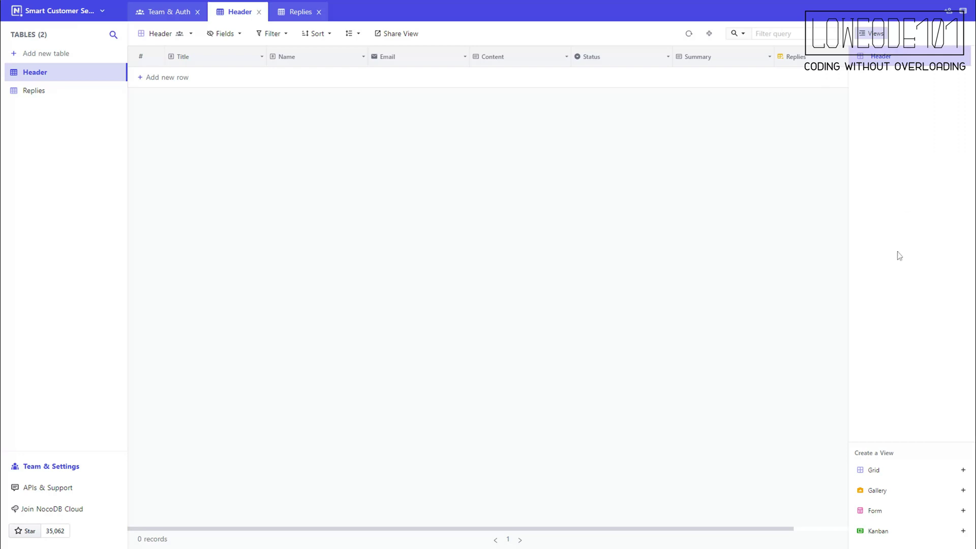
pyautogui.click(964, 511)
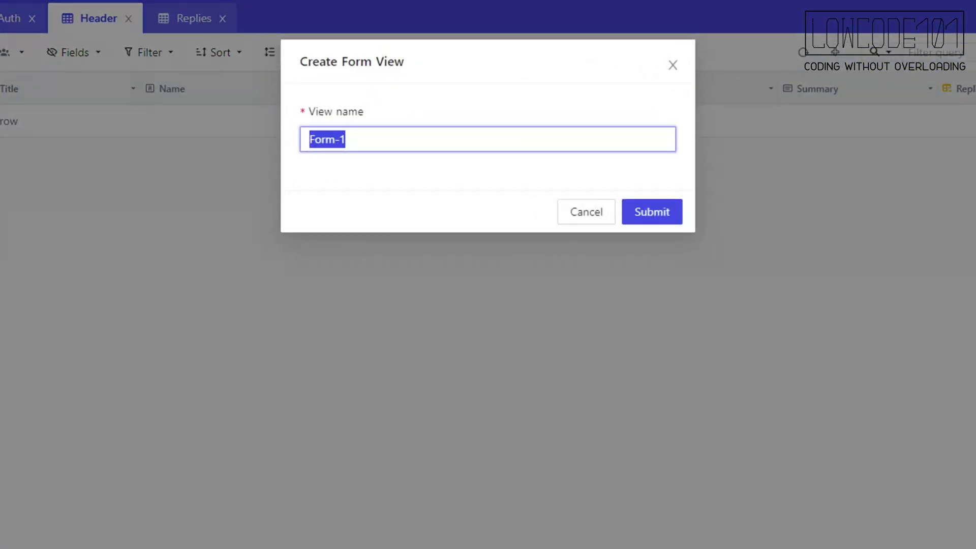
pyautogui.write('cOMM')
pyautogui.press('BackSpace')
pyautogui.press('BackSpace')
pyautogui.press('BackSpace')
pyautogui.press('BackSpace')
pyautogui.write('ComplainForm')
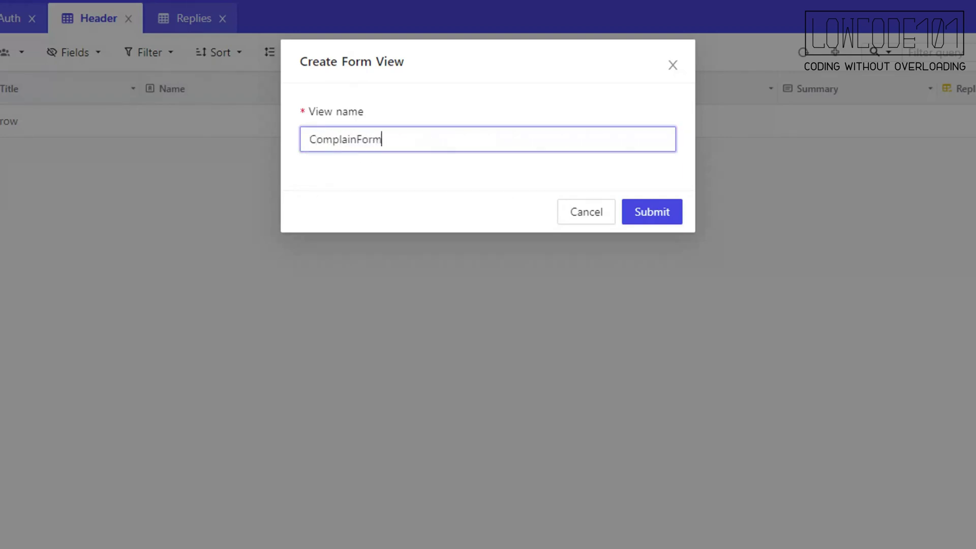
pyautogui.click(672, 218)
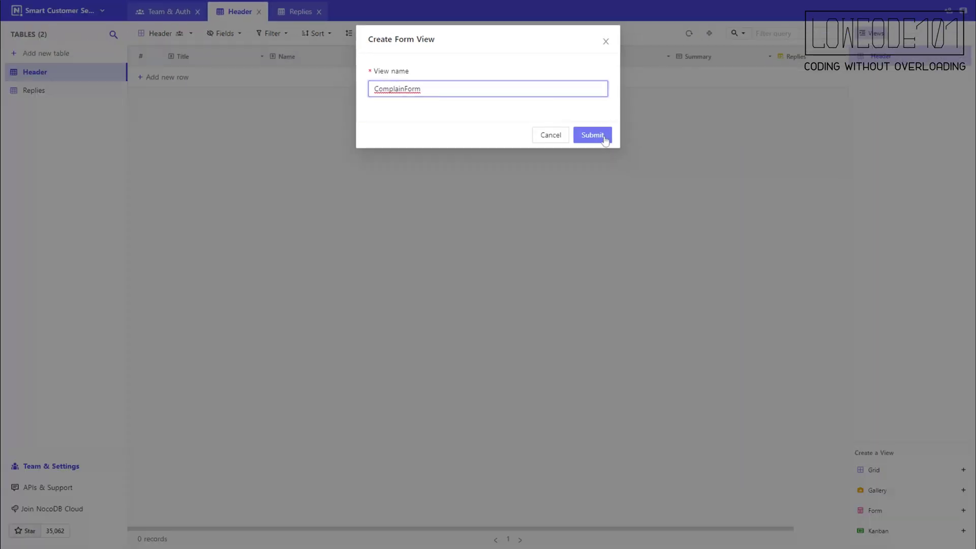
pyautogui.click(605, 138)
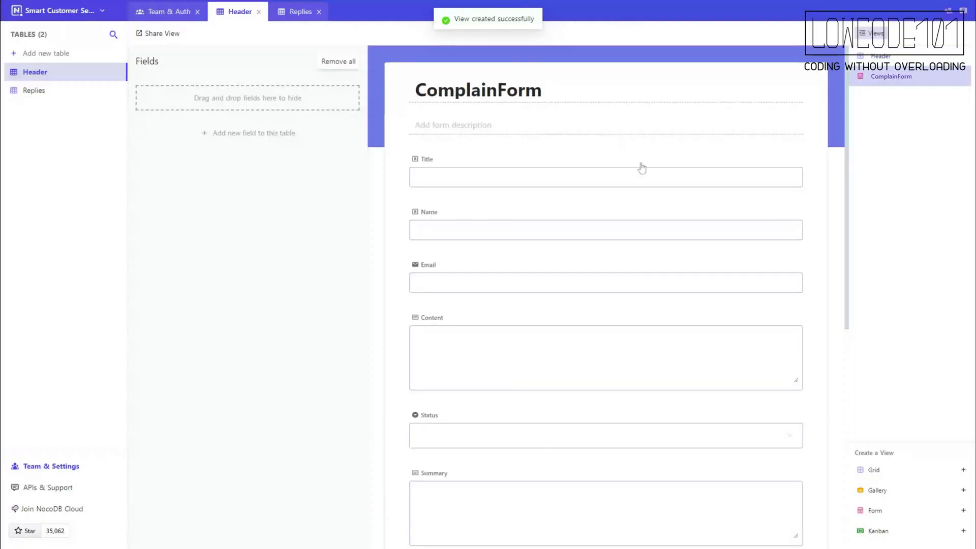
# Hide the Status, Summary and Replies fields from the ComplainForm
pyautogui.scroll(-2, 672, 293)
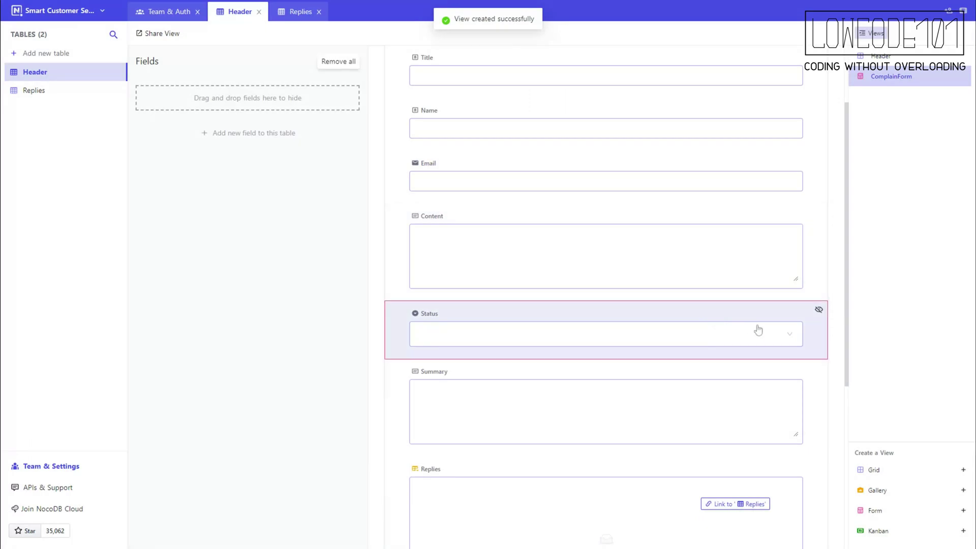
pyautogui.click(819, 311)
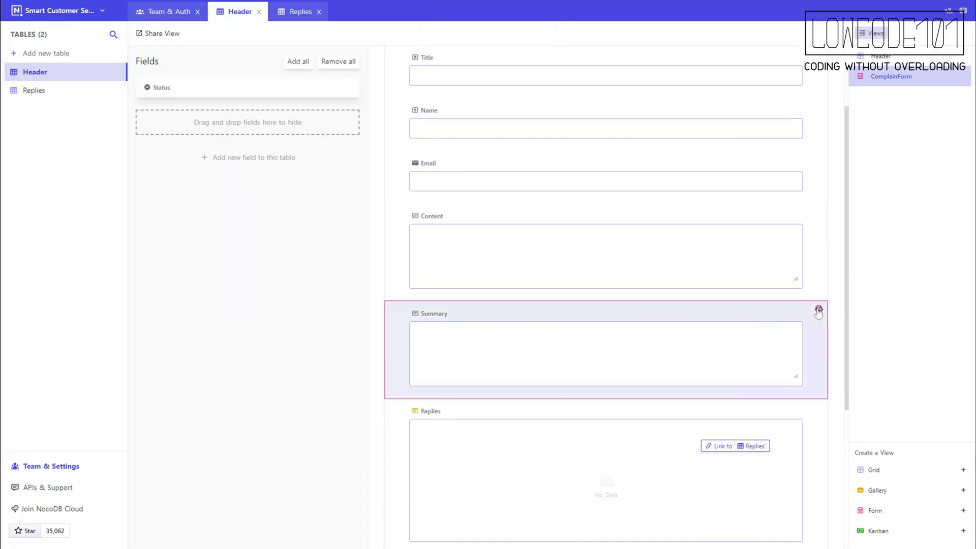
pyautogui.click(819, 311)
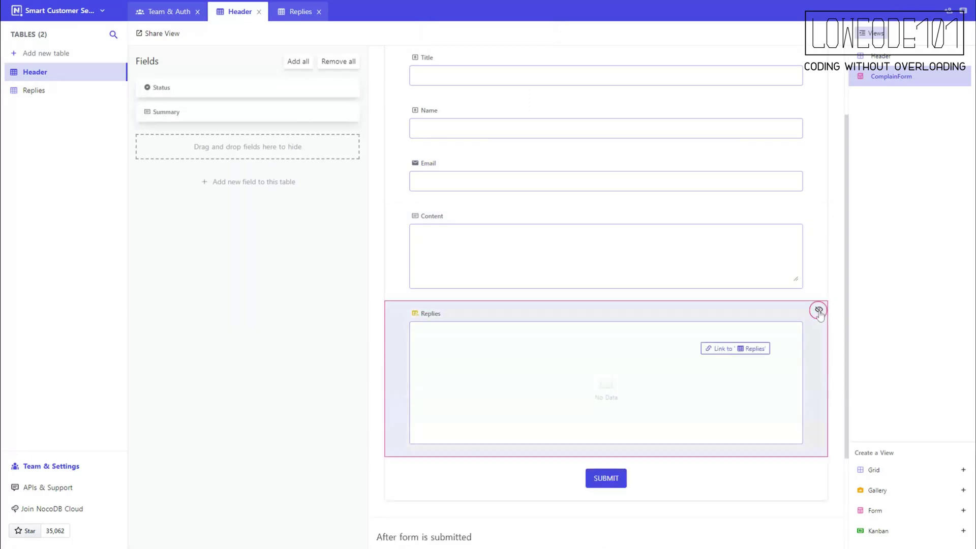
pyautogui.click(819, 310)
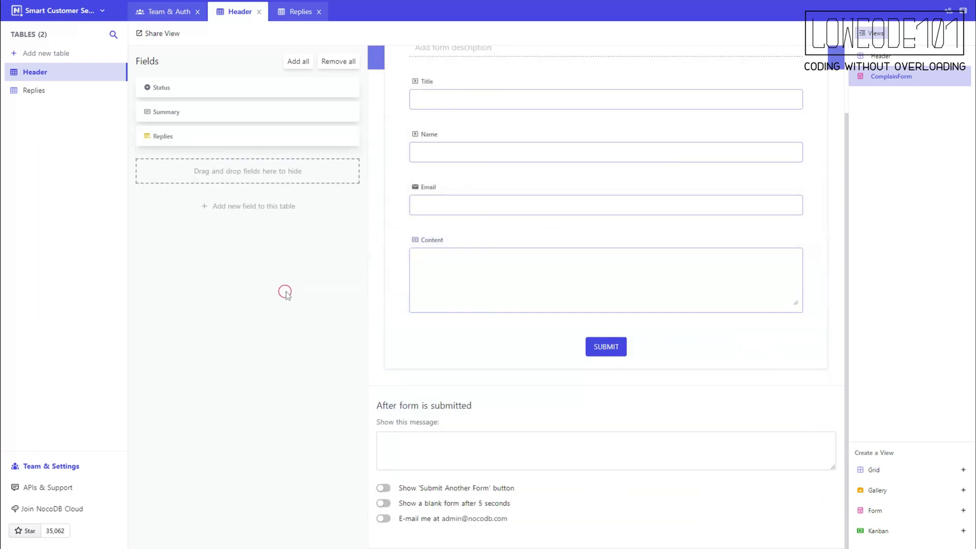
pyautogui.scroll(3, 499, 300)
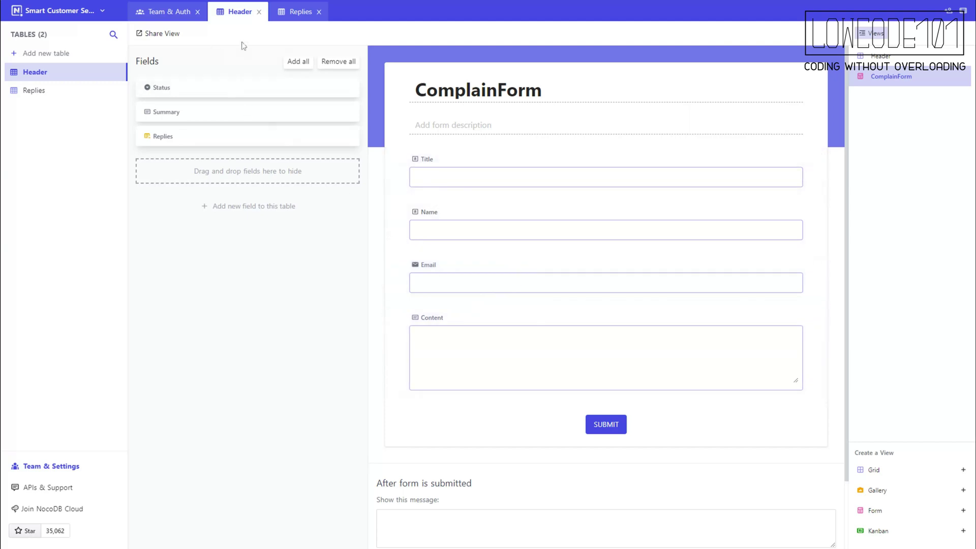
# Get the form's share link, then return to the Header grid view
pyautogui.click(162, 33)
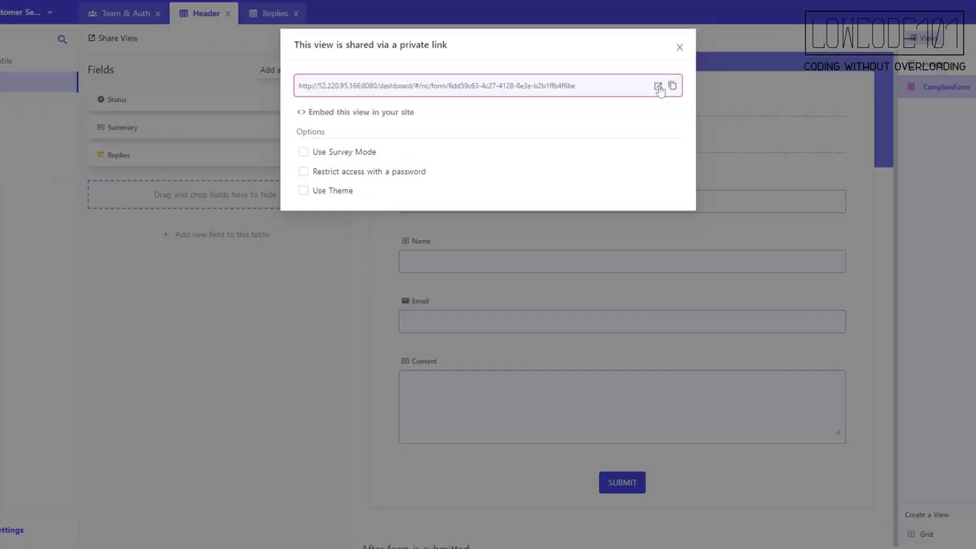
pyautogui.click(772, 70)
pyautogui.click(895, 56)
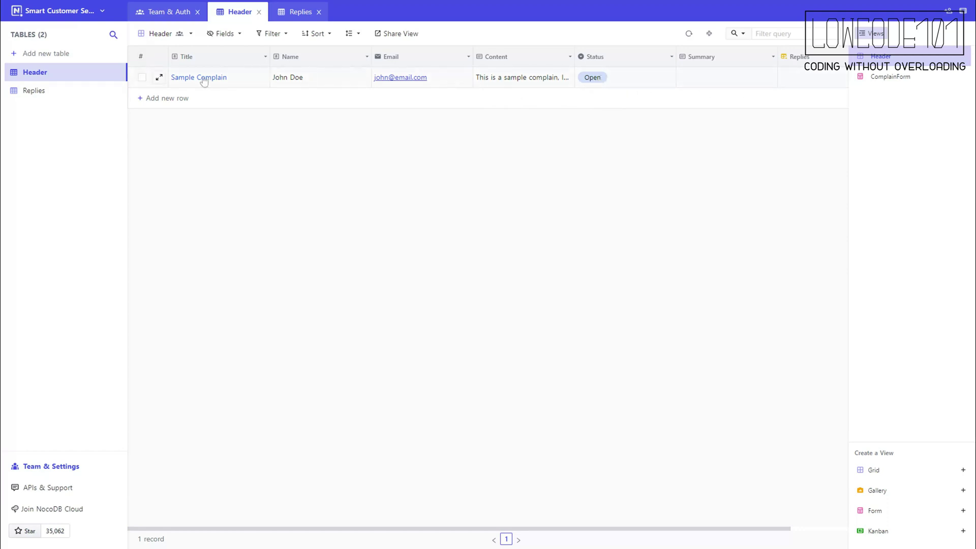
# Add and save a new reply 'This is a sample reply…' linked to Sample Complain, with its responder's name
pyautogui.click(160, 78)
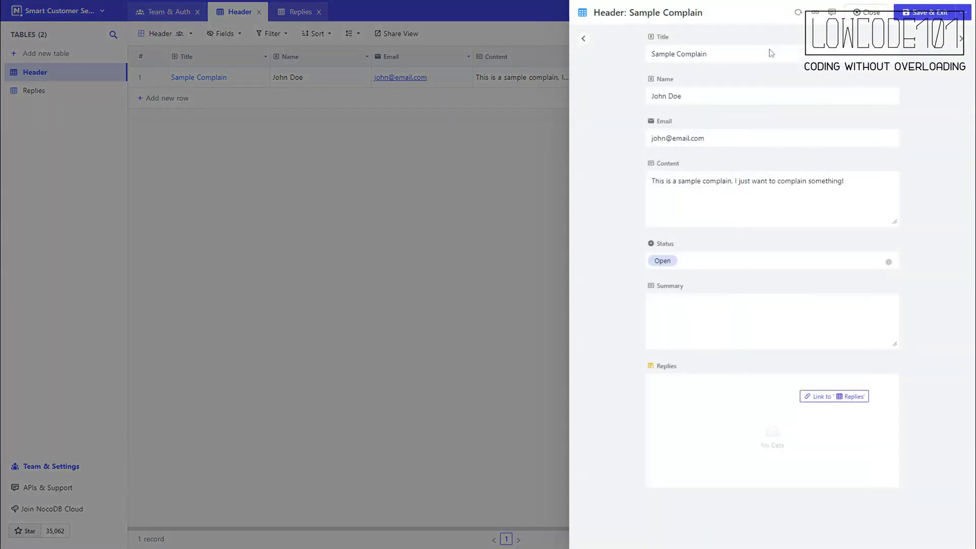
pyautogui.click(824, 400)
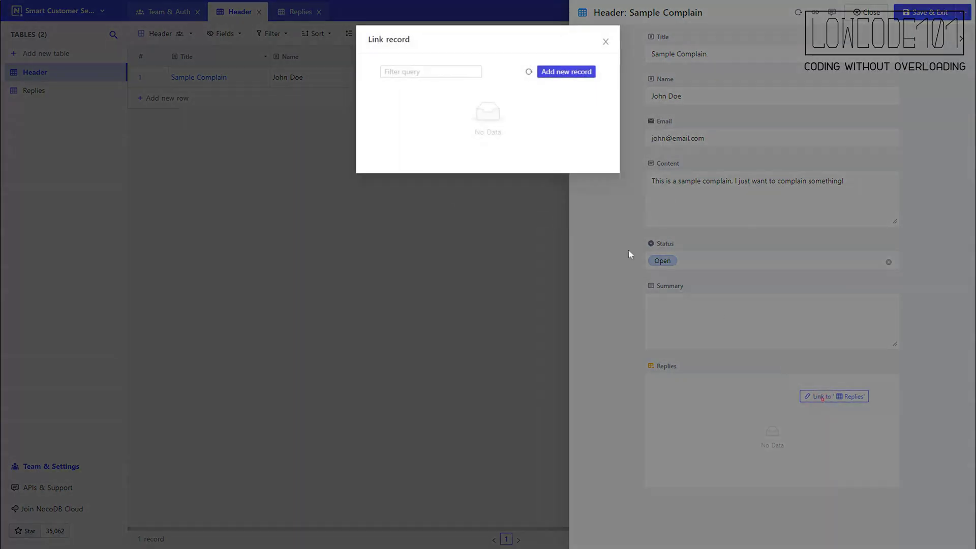
pyautogui.click(565, 72)
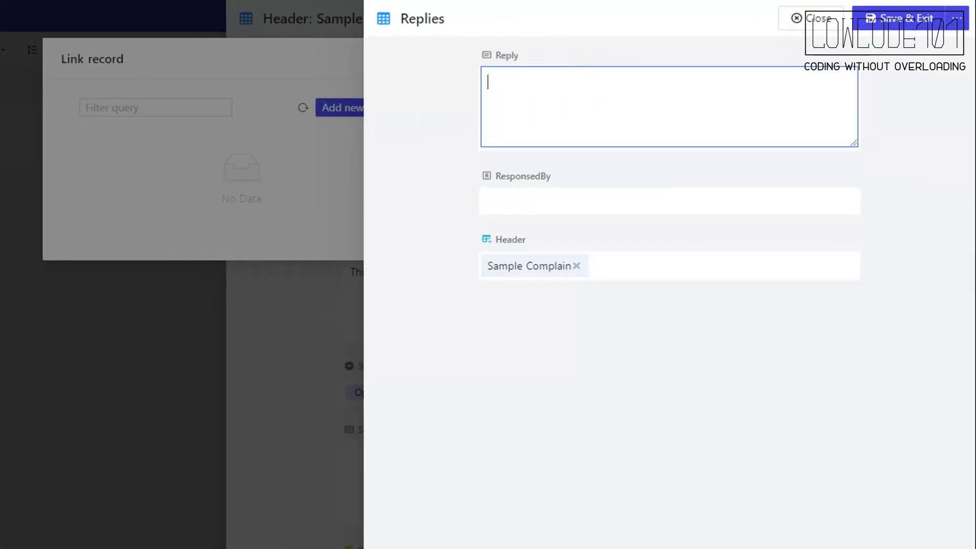
pyautogui.write('This is a sampl')
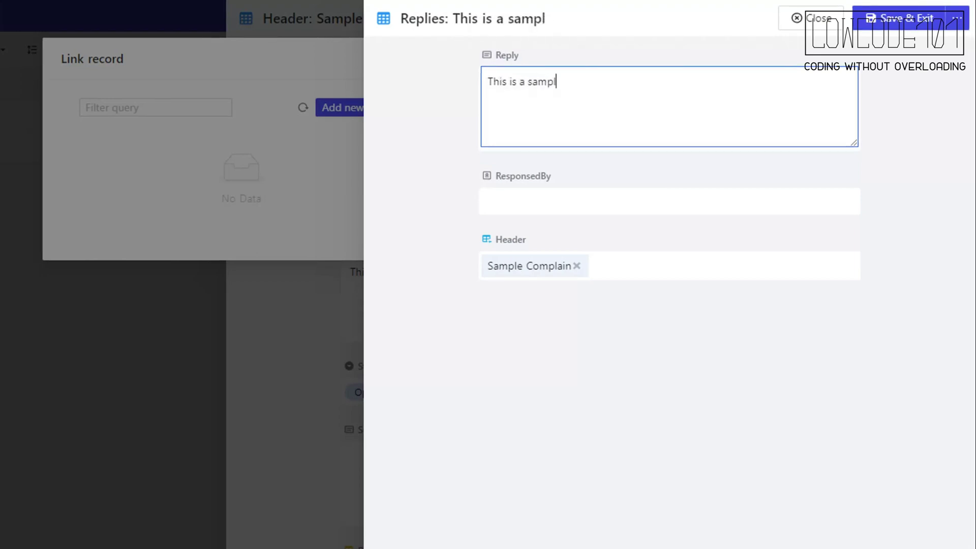
pyautogui.write('e repl')
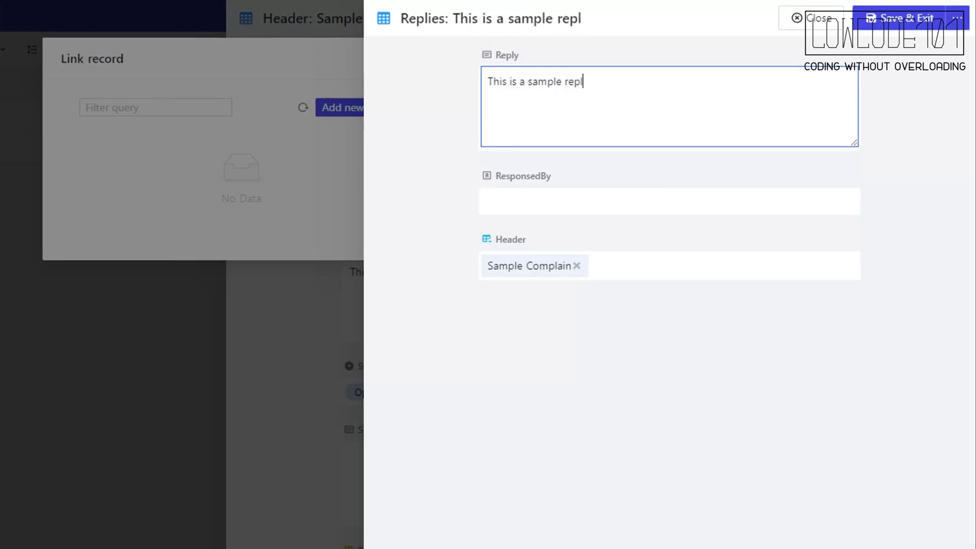
pyautogui.write('y, we jus')
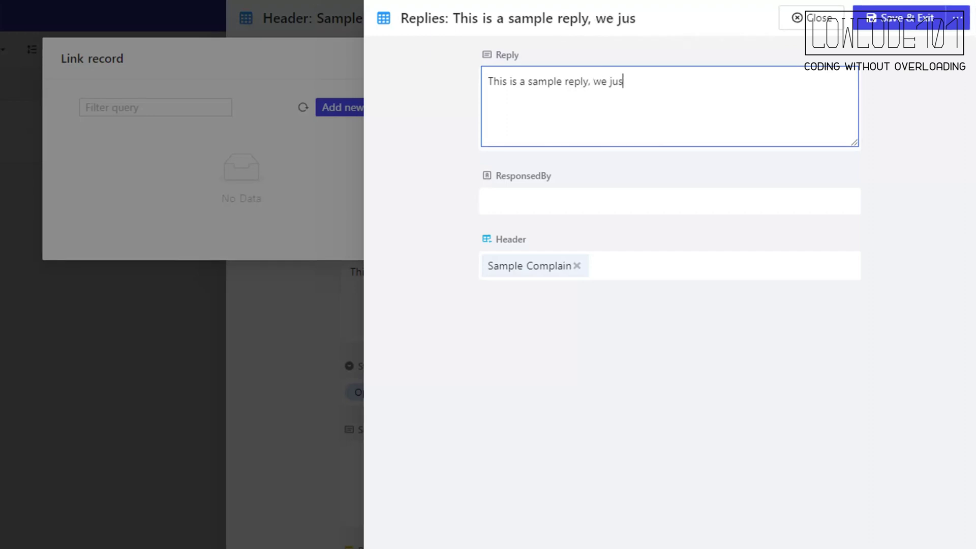
pyautogui.write('t want to ')
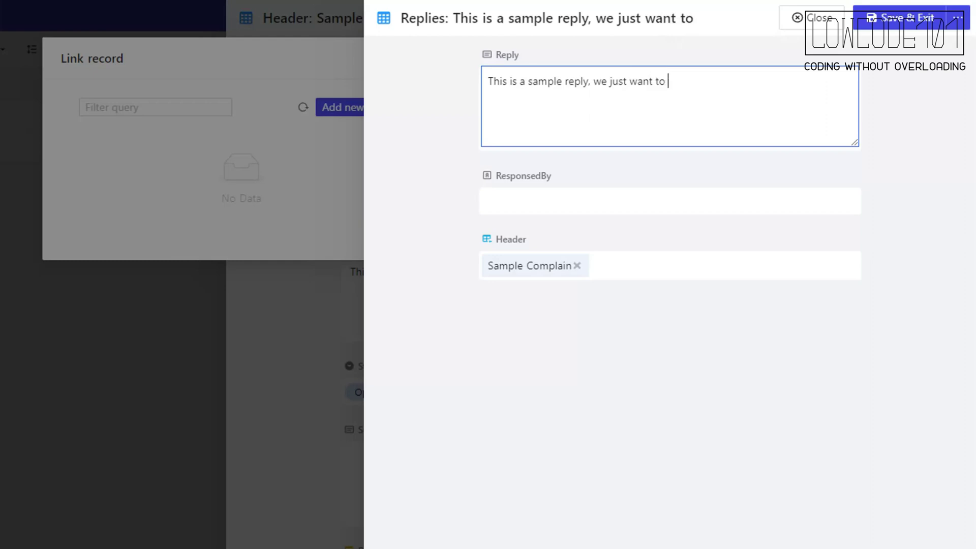
pyautogui.write('reply something')
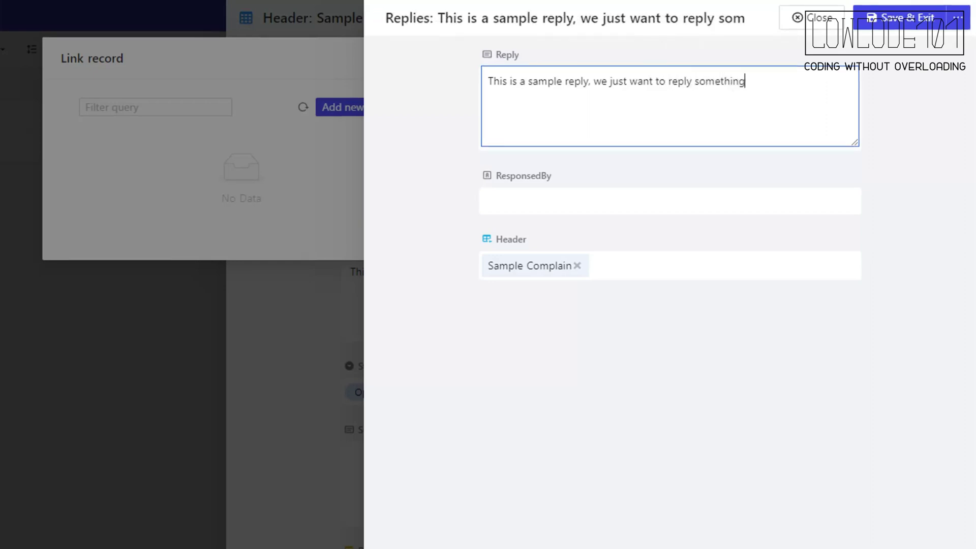
pyautogui.click(489, 201)
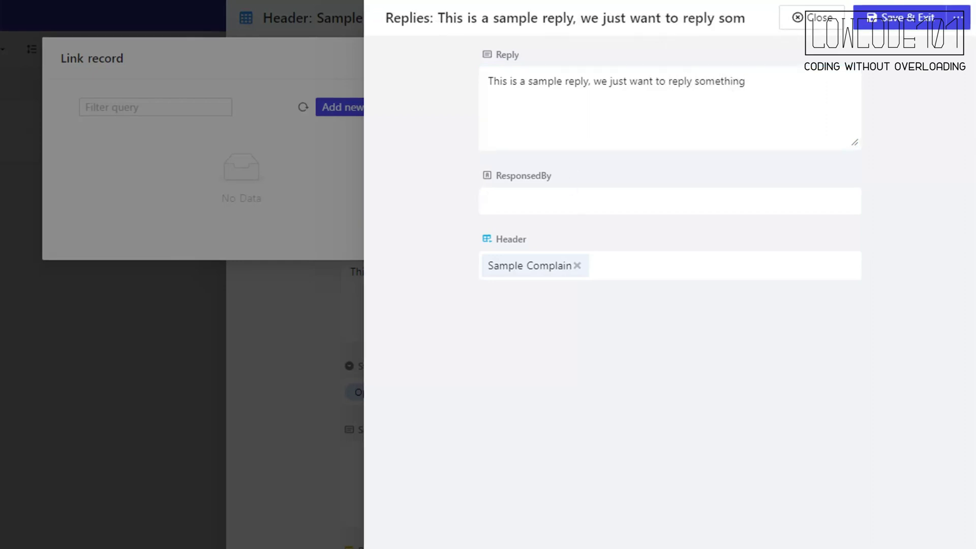
pyautogui.write('Rick')
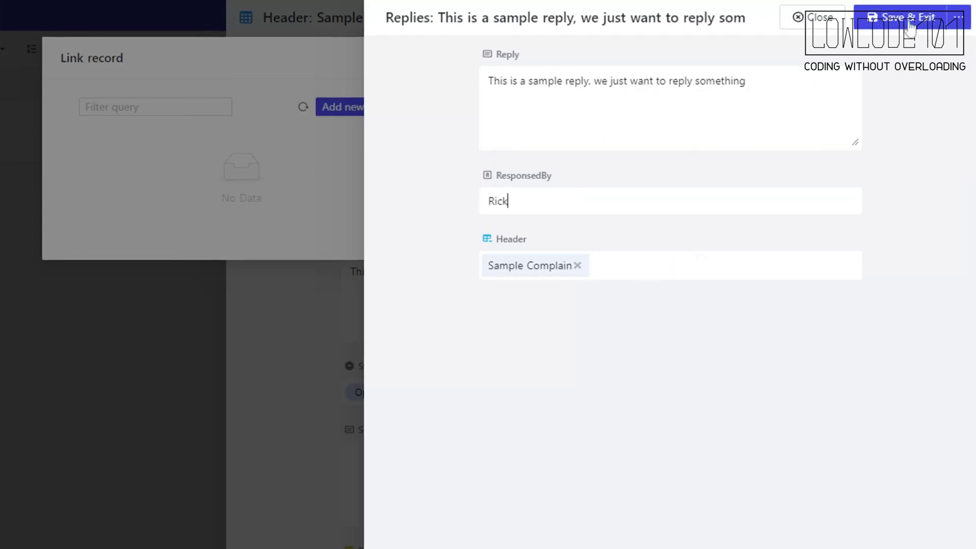
pyautogui.click(908, 25)
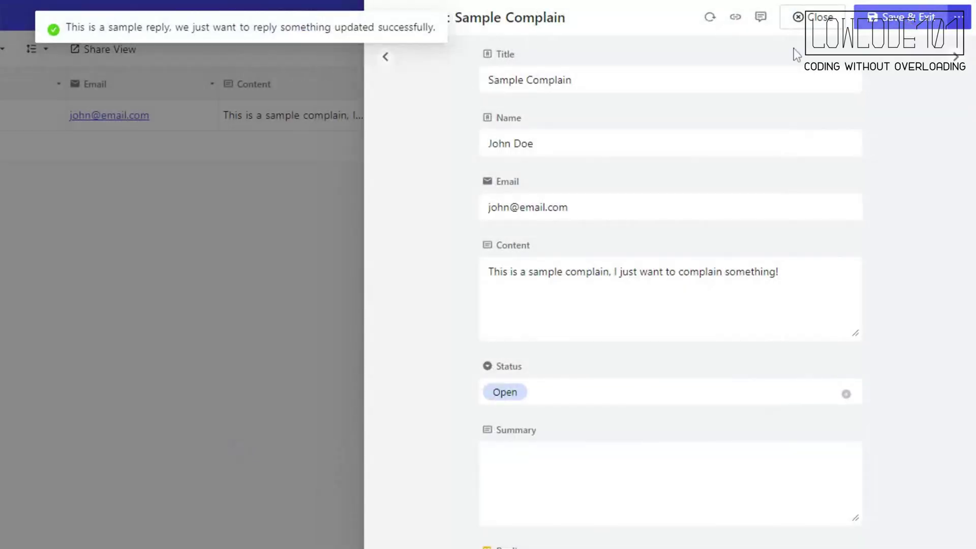
# Close the complaint record and view the Replies table with its looked-up sender columns
pyautogui.click(217, 294)
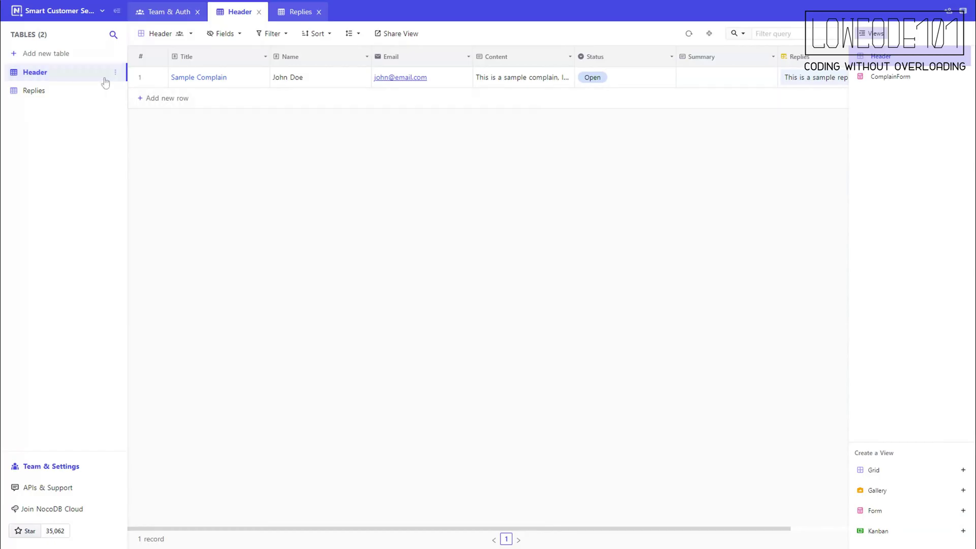
pyautogui.click(56, 97)
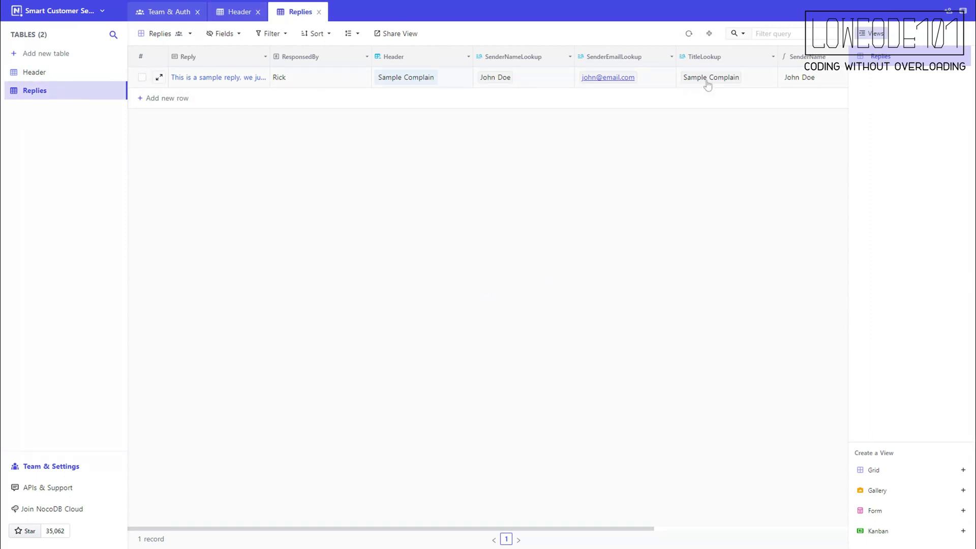
pyautogui.moveTo(648, 530); pyautogui.dragTo(788, 540)
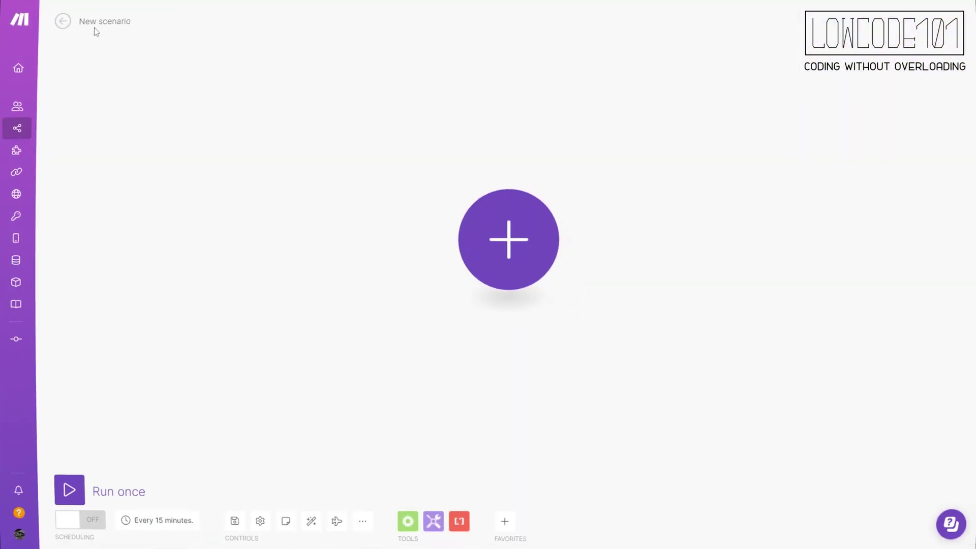
pyautogui.moveTo(79, 21); pyautogui.dragTo(131, 21)
pyautogui.write('Smart')
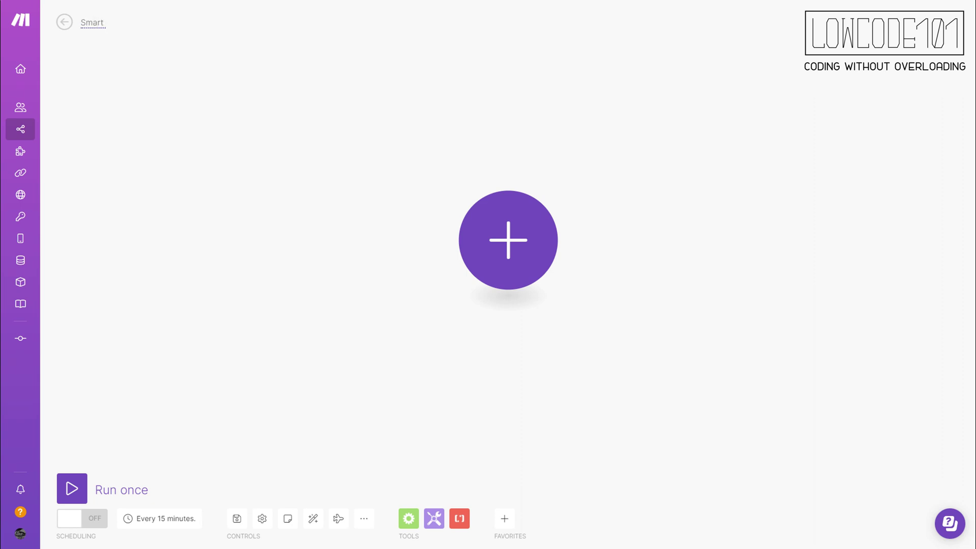
pyautogui.write(' Helpdesk Email Trigger')
pyautogui.press('Return')
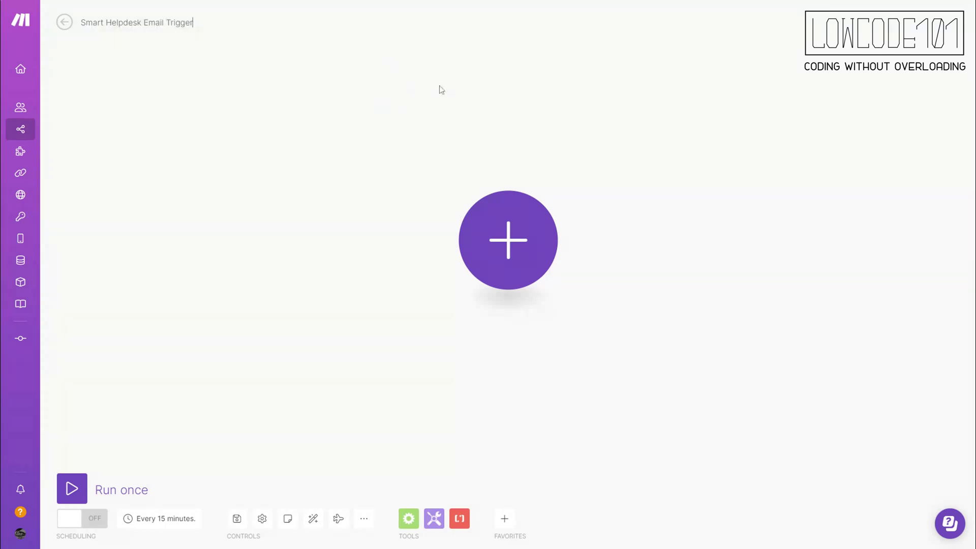
pyautogui.click(513, 247)
pyautogui.write('w')
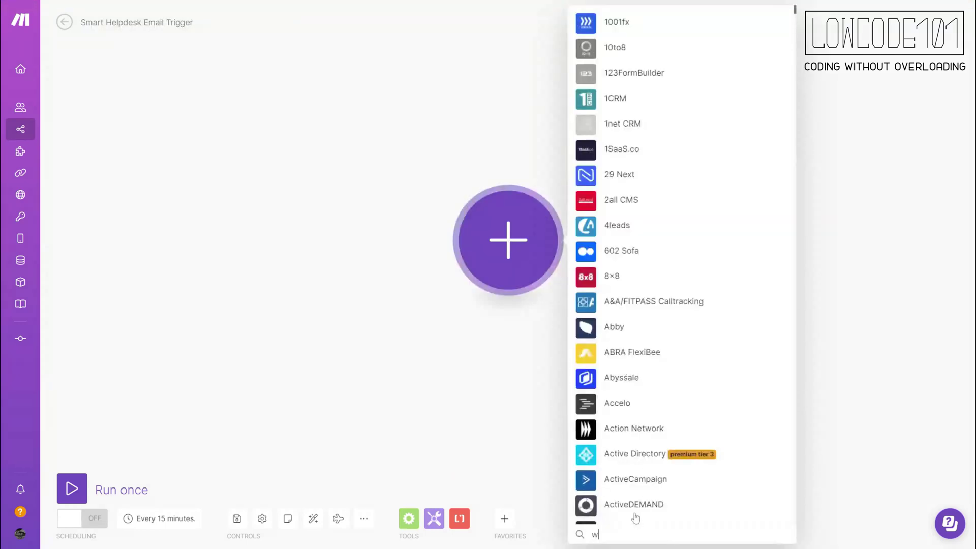
pyautogui.write('ebh')
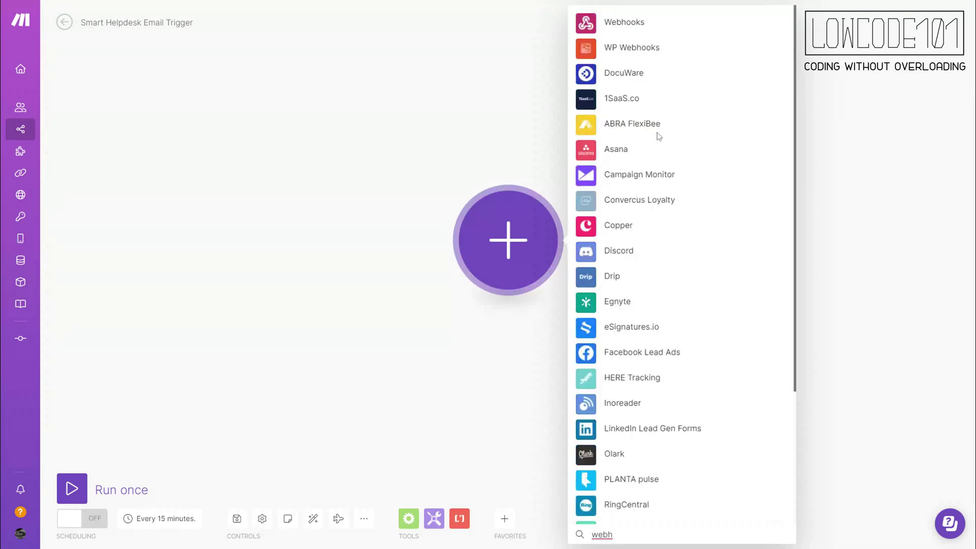
pyautogui.click(625, 23)
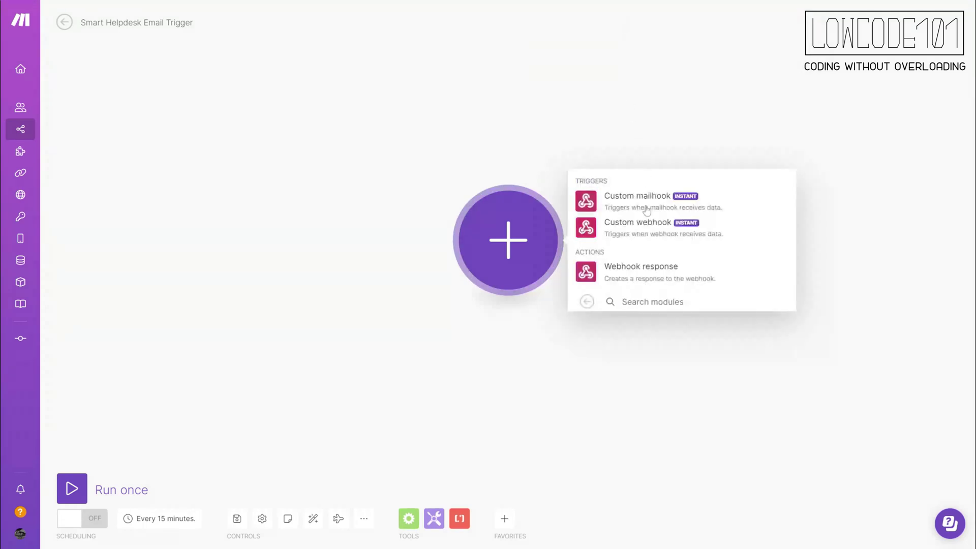
pyautogui.click(646, 229)
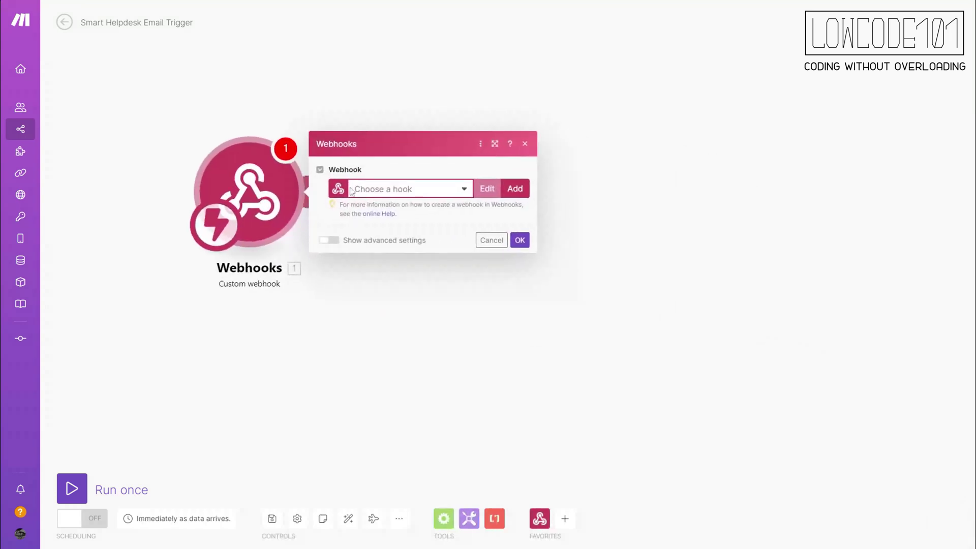
pyautogui.click(522, 194)
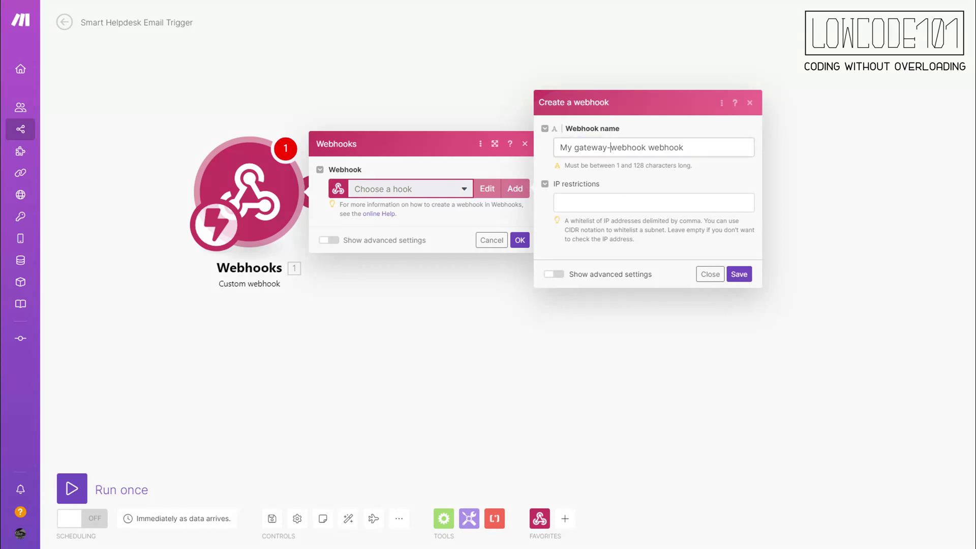
pyautogui.tripleClick(614, 148)
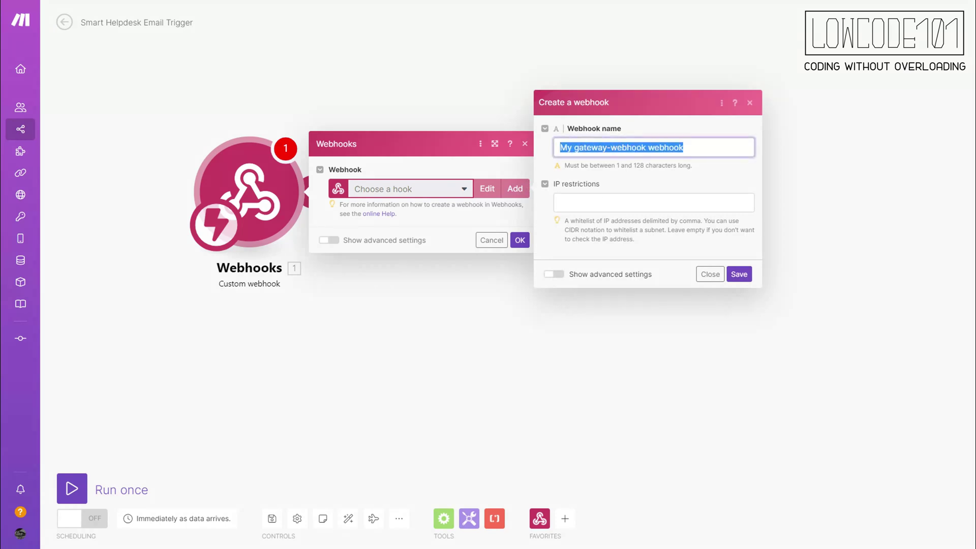
pyautogui.write('HelpdeskEmailTri')
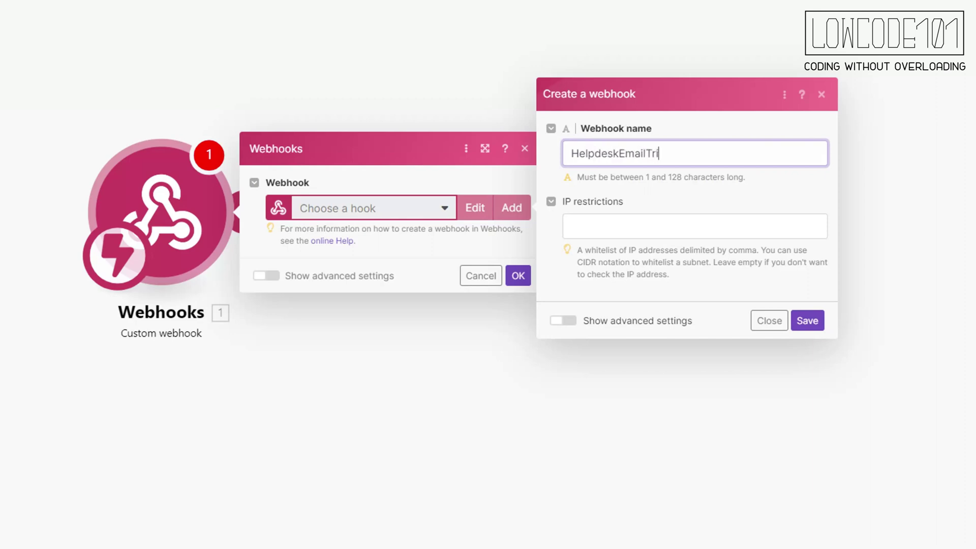
pyautogui.write('ggerWebHook')
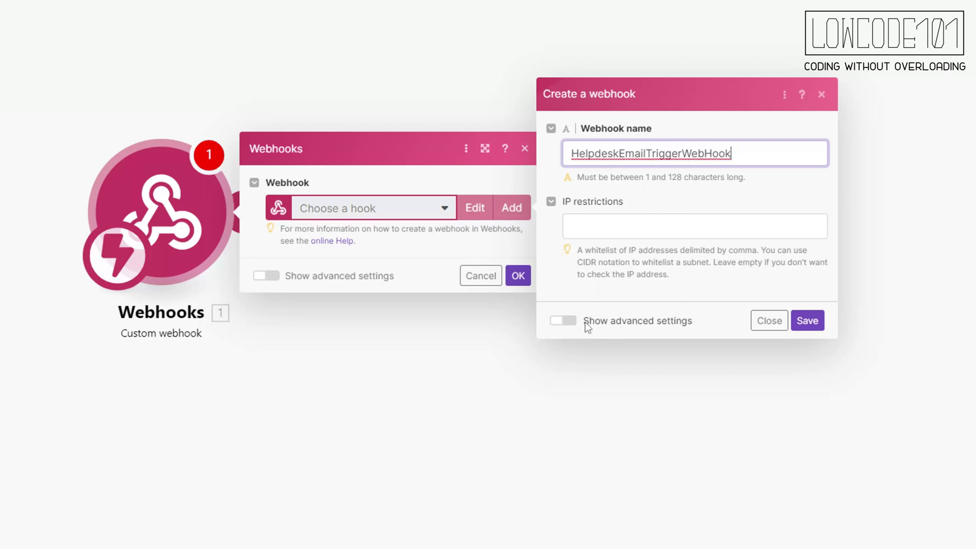
pyautogui.click(807, 321)
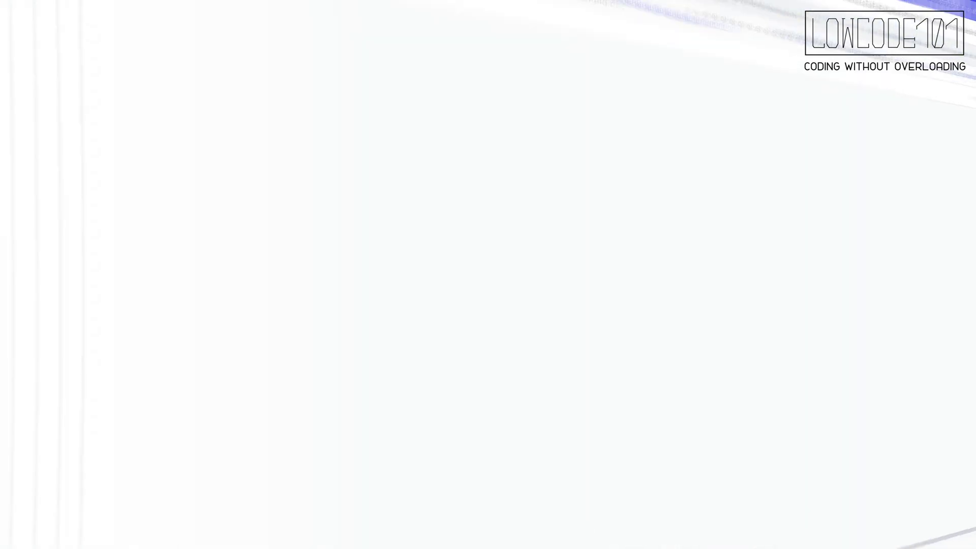
# Create a Replies webhook 'ReplyEmailTrigger' firing After Insert to the pasted Make URL
pyautogui.click(178, 35)
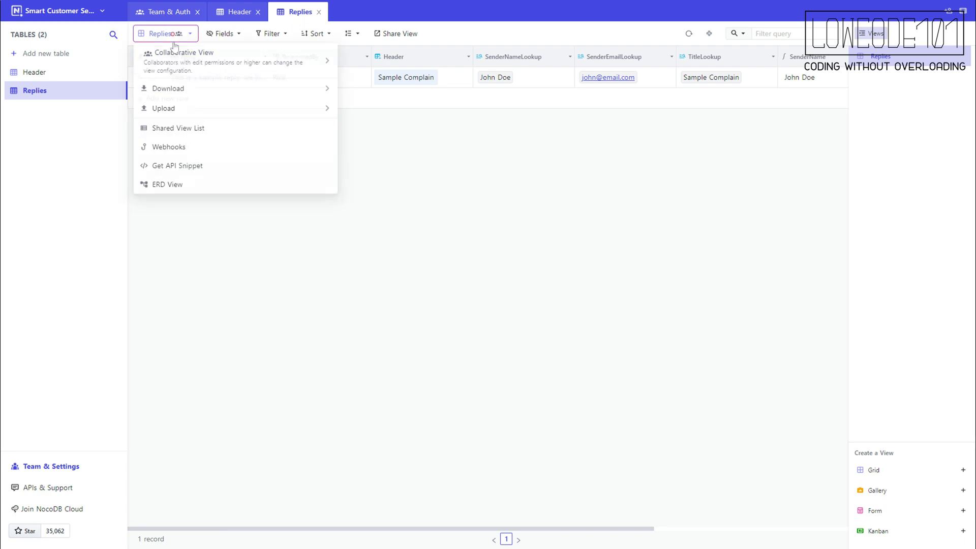
pyautogui.click(173, 150)
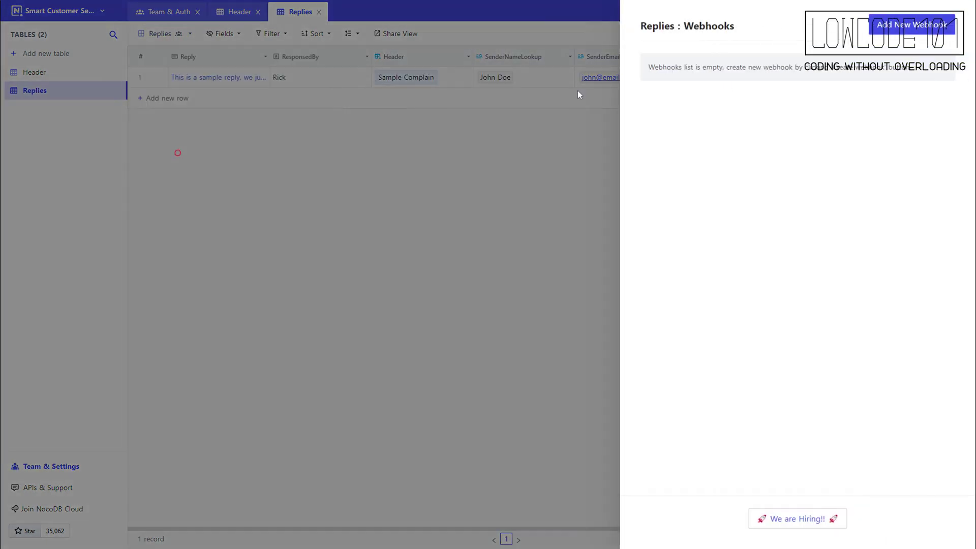
pyautogui.click(912, 24)
pyautogui.click(691, 67)
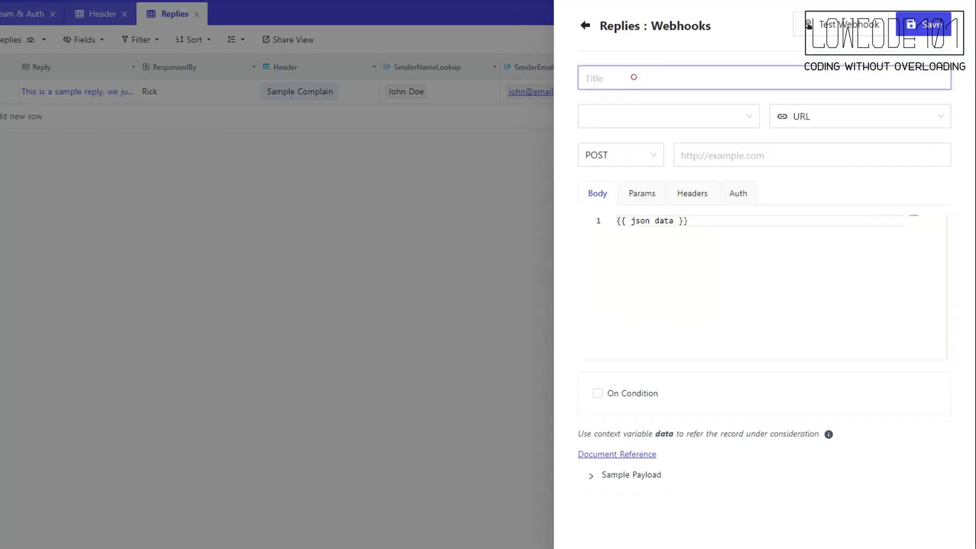
pyautogui.write('R')
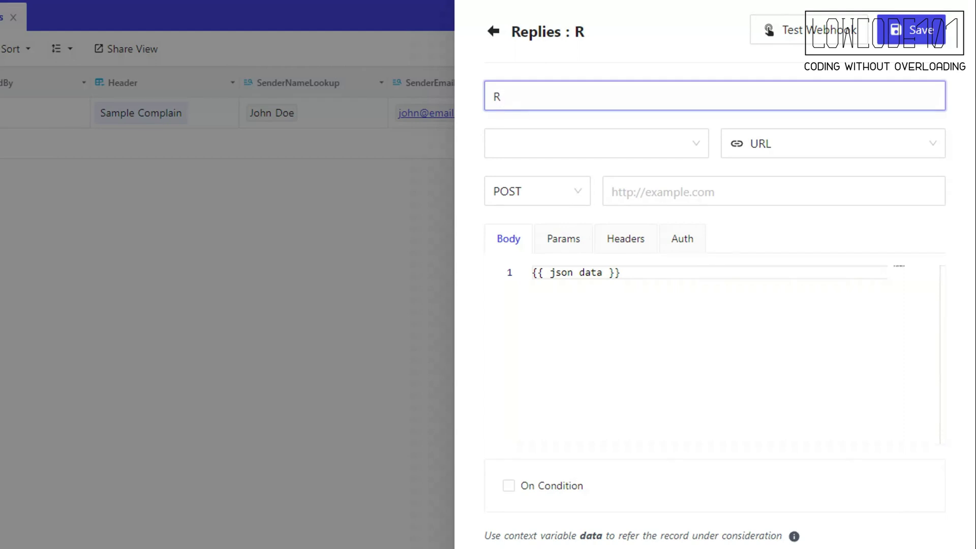
pyautogui.write('eplyE')
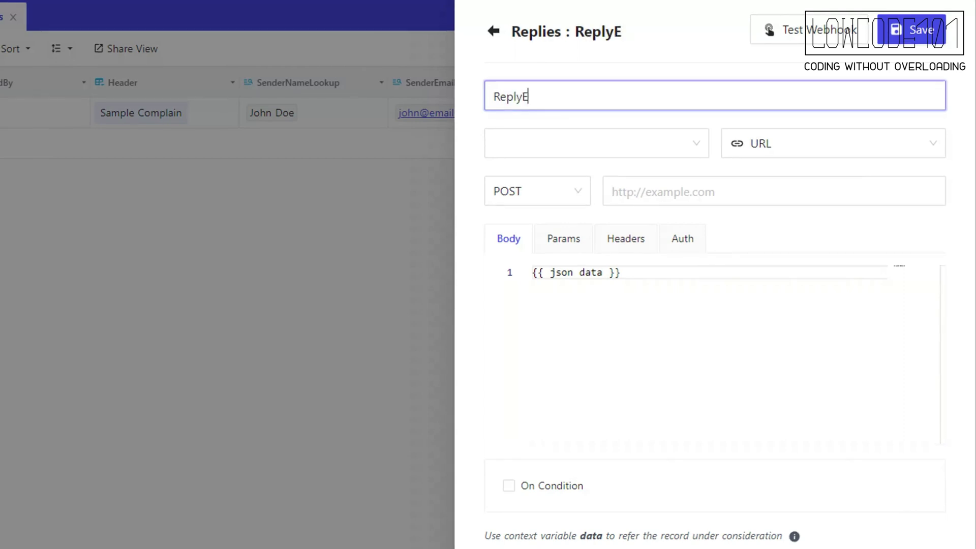
pyautogui.write('mailTrigger')
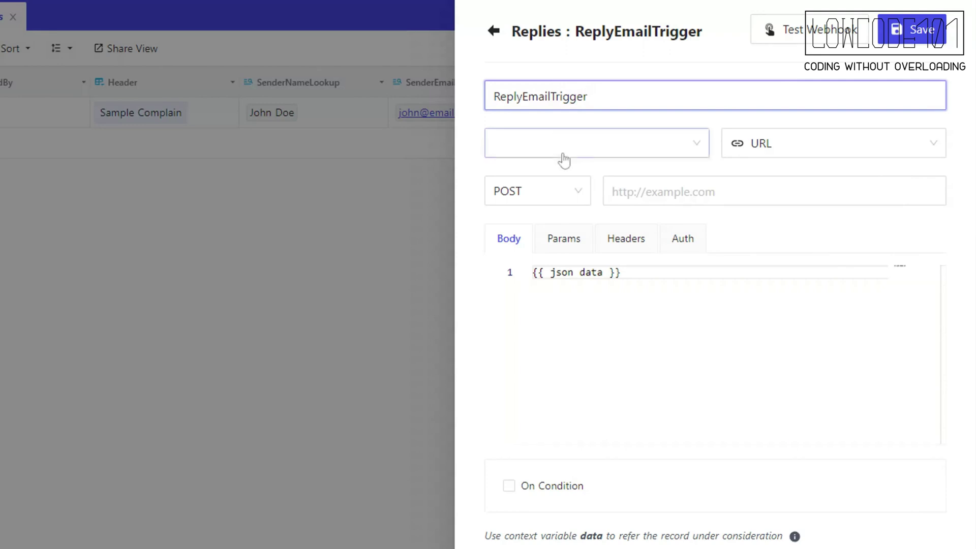
pyautogui.click(558, 146)
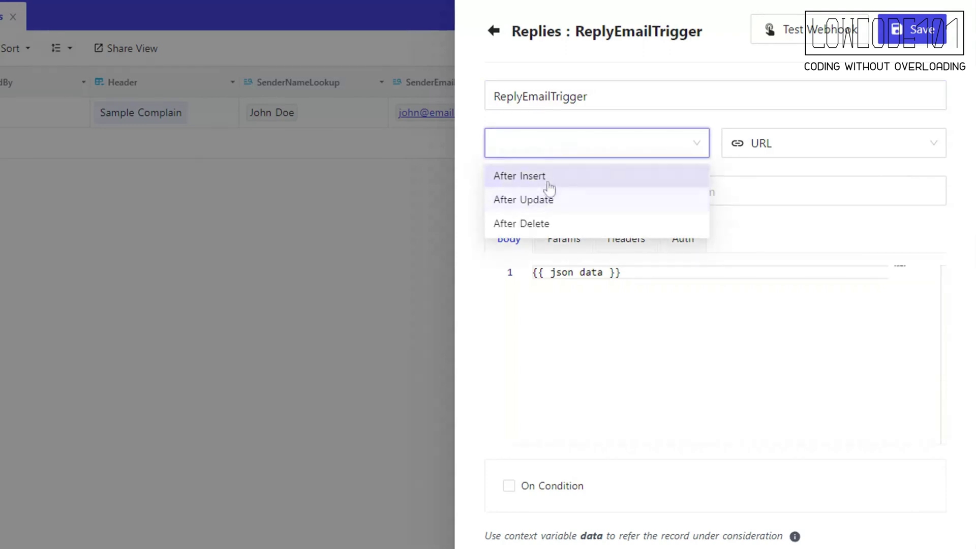
pyautogui.click(549, 187)
pyautogui.click(647, 197)
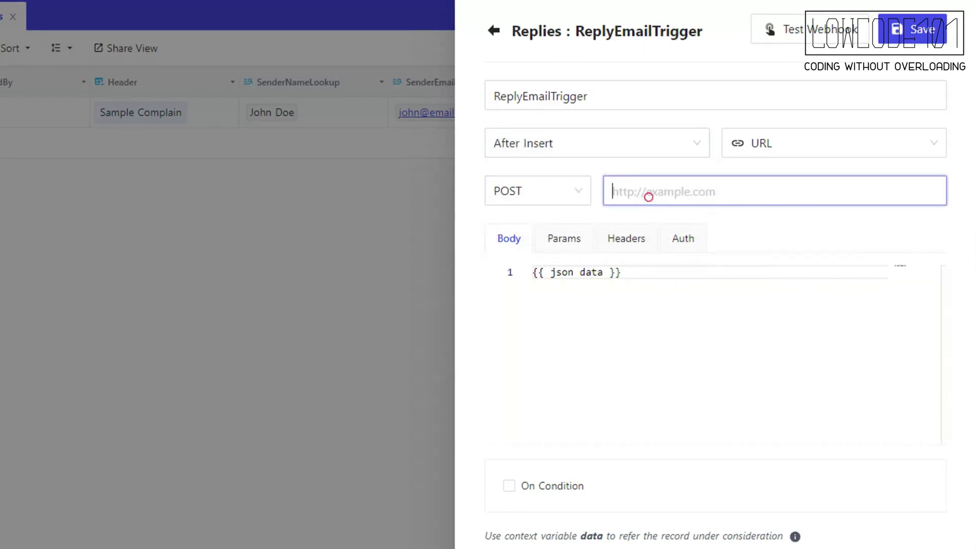
# Fill the webhook body with the sample payload JSON, removing its "data": wrapper
pyautogui.click(715, 279)
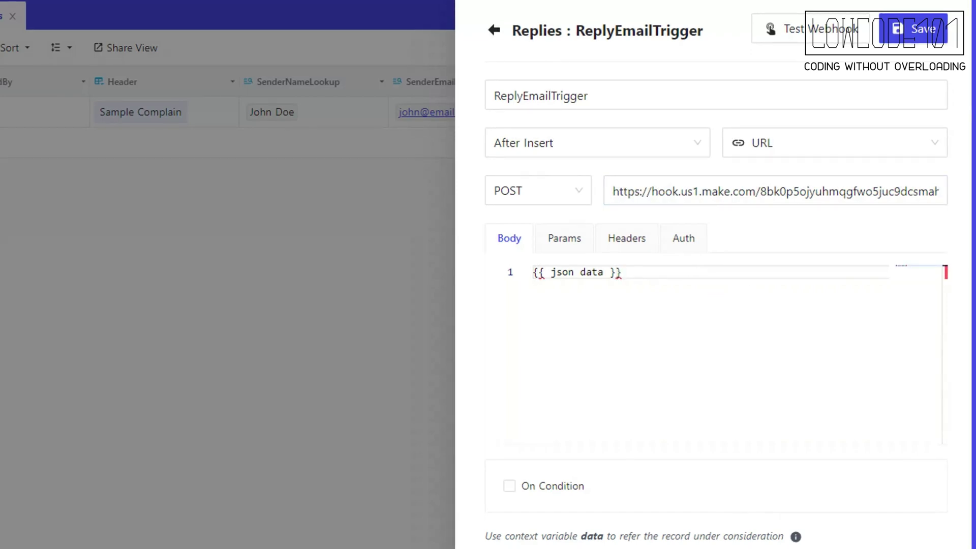
pyautogui.scroll(-5, 929, 422)
pyautogui.scroll(2, 929, 413)
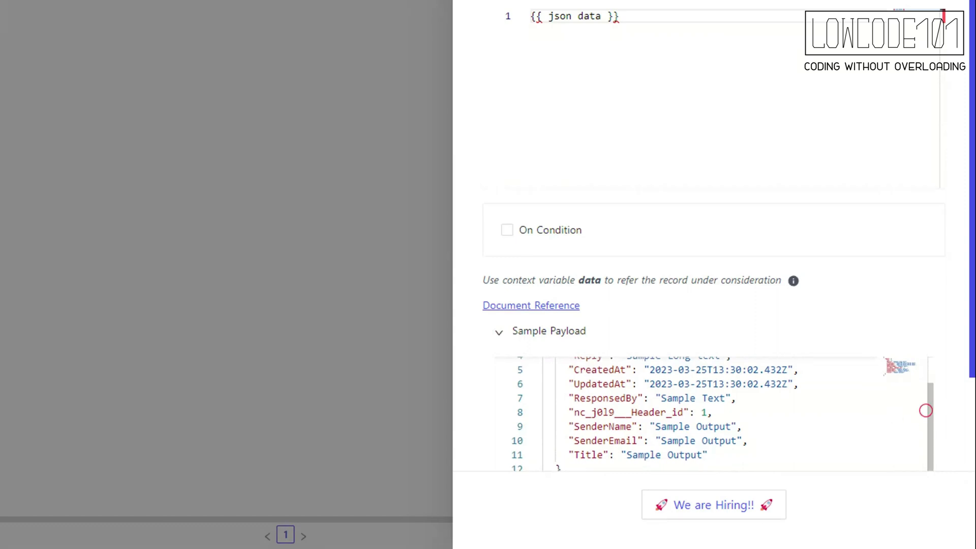
pyautogui.click(578, 455)
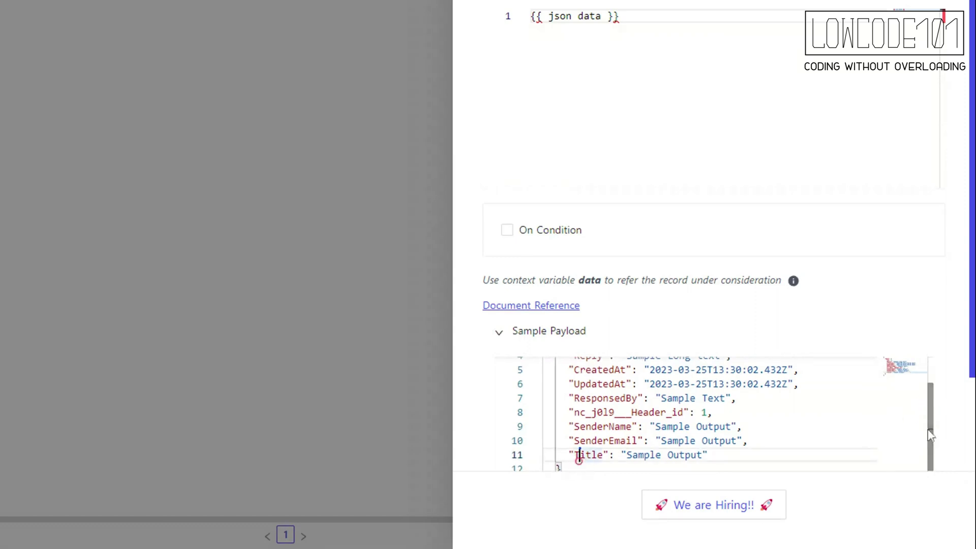
pyautogui.scroll(-1, 931, 437)
pyautogui.moveTo(563, 441); pyautogui.dragTo(514, 386)
pyautogui.hotkey('ctrl', 'c')
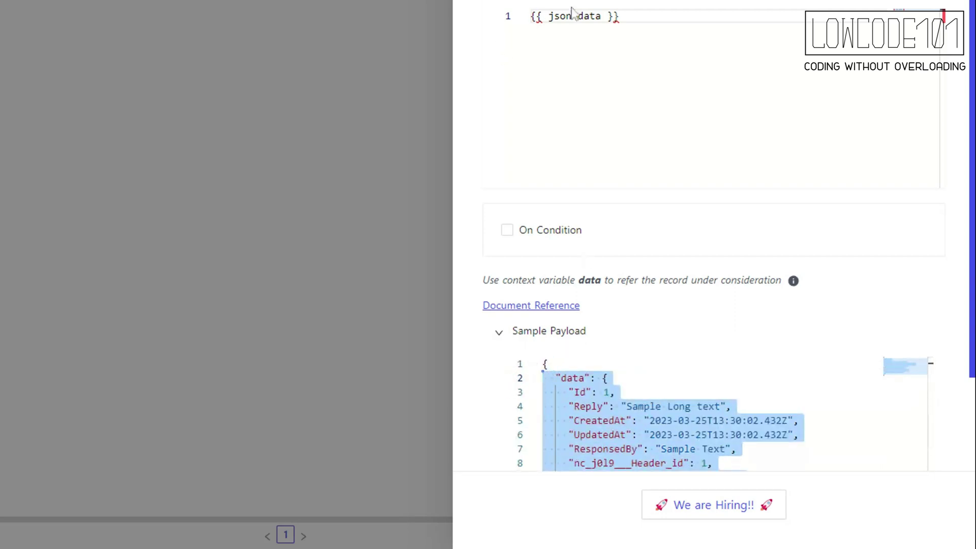
pyautogui.moveTo(531, 16); pyautogui.dragTo(637, 17)
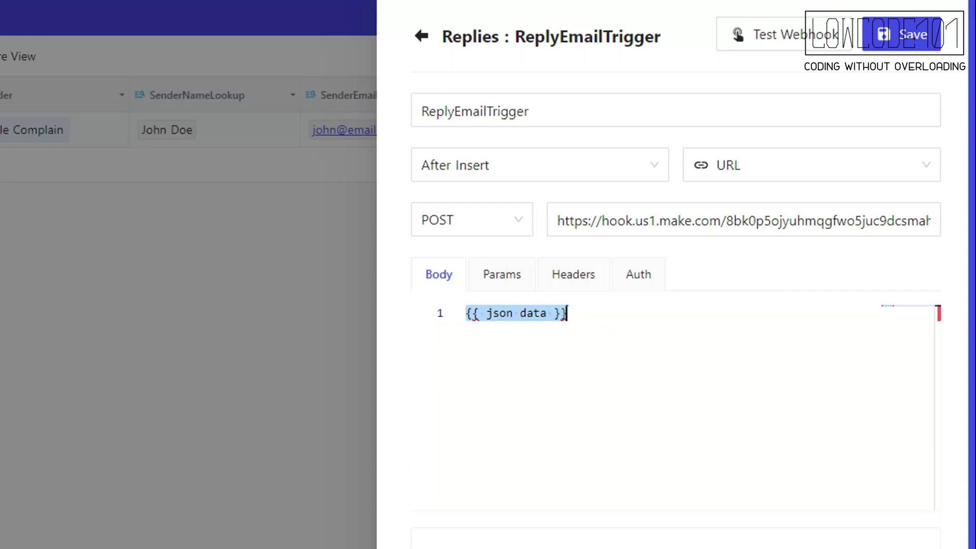
pyautogui.hotkey('ctrl', 'v')
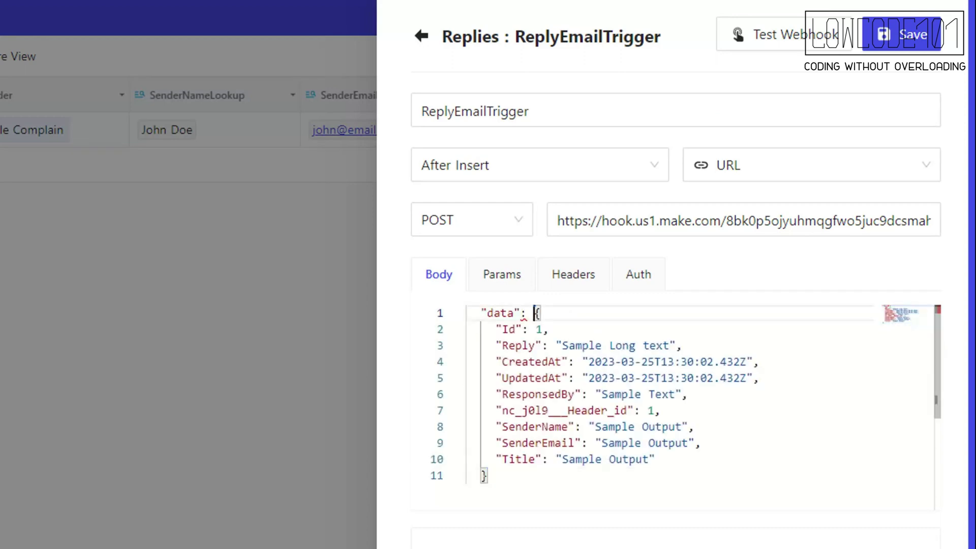
pyautogui.moveTo(534, 313); pyautogui.dragTo(447, 313)
pyautogui.press('BackSpace')
# Delete the Id, CreatedAt and UpdatedAt lines from the webhook body
pyautogui.moveTo(549, 329); pyautogui.dragTo(458, 334)
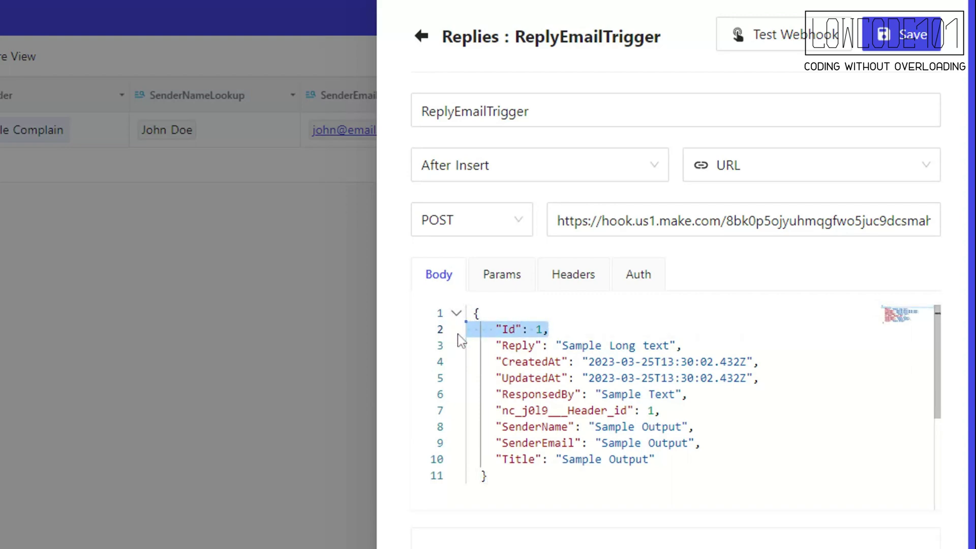
pyautogui.press('BackSpace')
pyautogui.press('BackSpace')
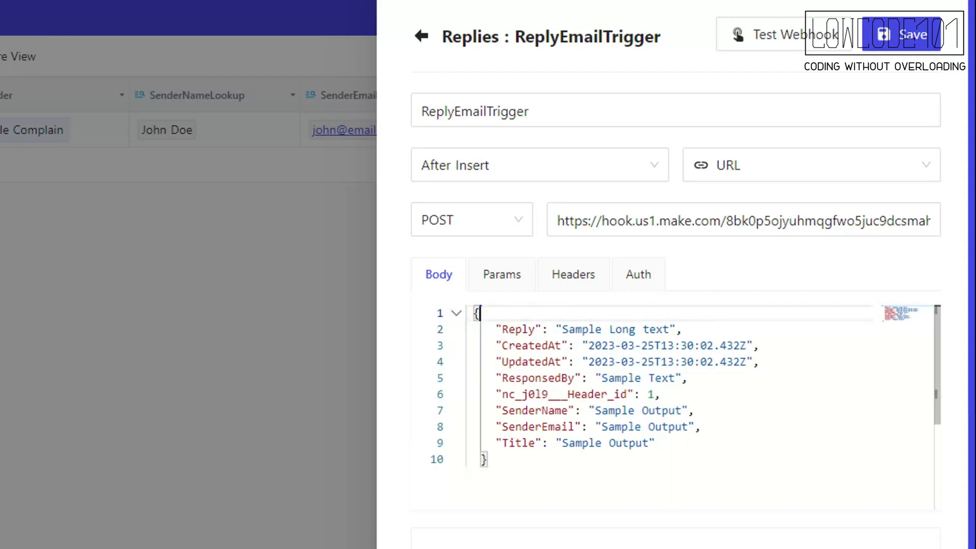
pyautogui.moveTo(760, 362); pyautogui.dragTo(682, 325)
pyautogui.press('BackSpace')
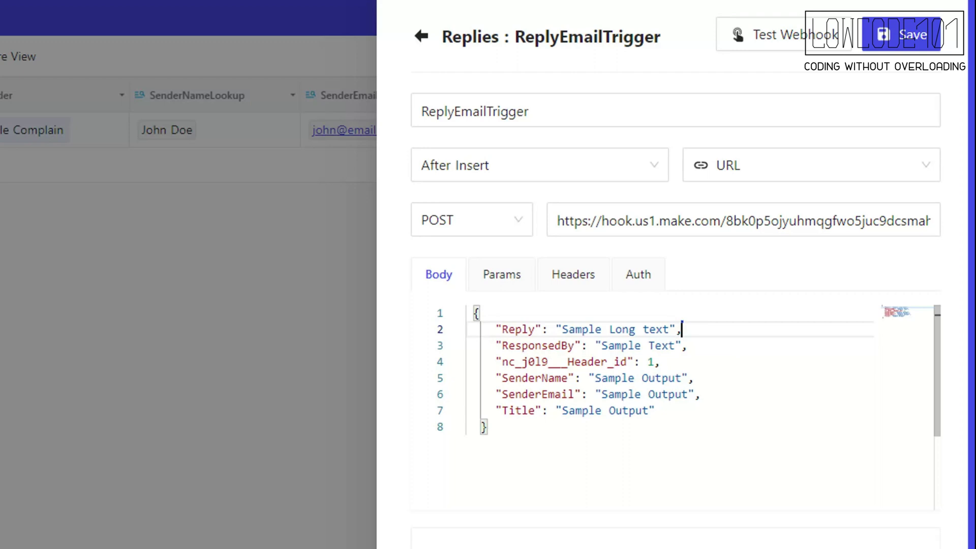
# Map Reply to "{{data.Reply}}" and ResponsedBy to {{data.ResponsedBy}} in the body
pyautogui.moveTo(556, 329); pyautogui.dragTo(676, 327)
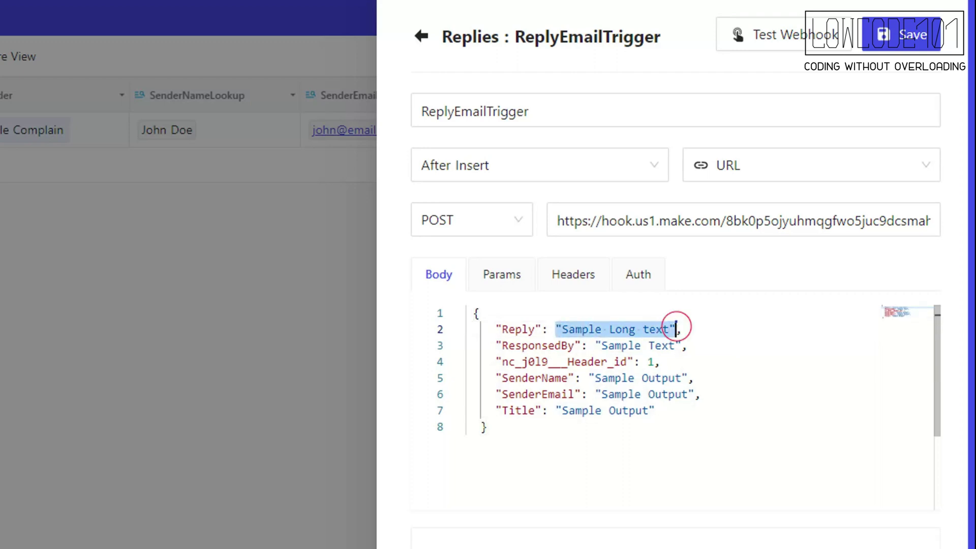
pyautogui.write('{{')
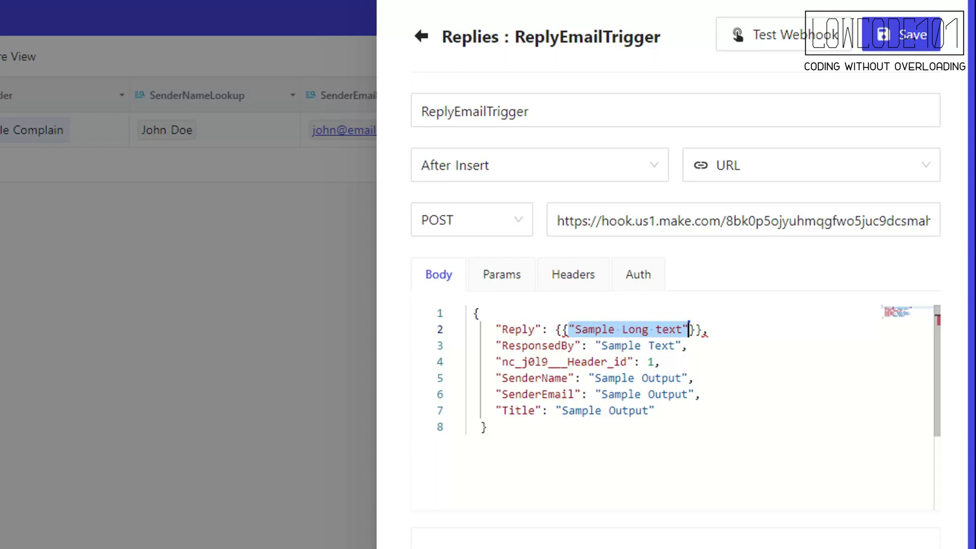
pyautogui.write('data.')
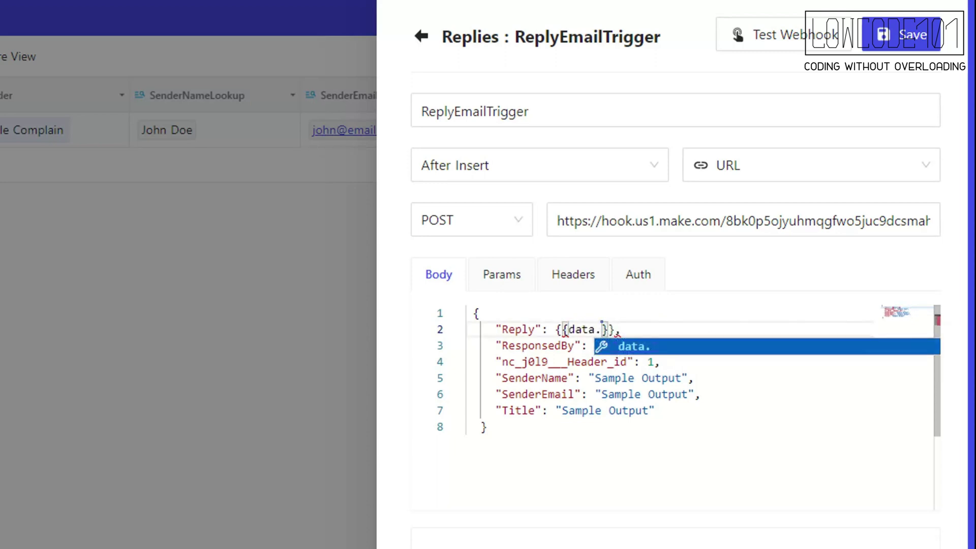
pyautogui.write('Reply')
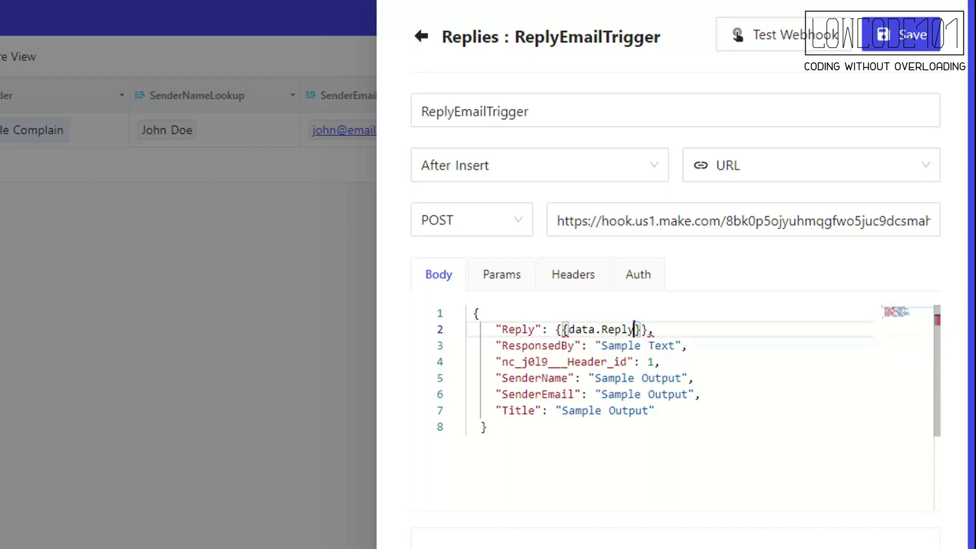
pyautogui.moveTo(680, 346); pyautogui.dragTo(588, 346)
pyautogui.click(557, 330)
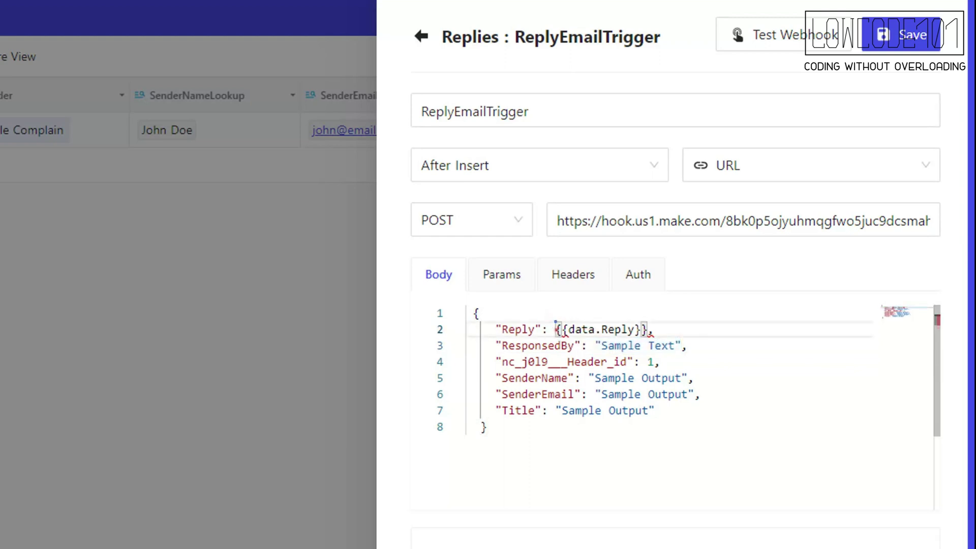
pyautogui.write('"')
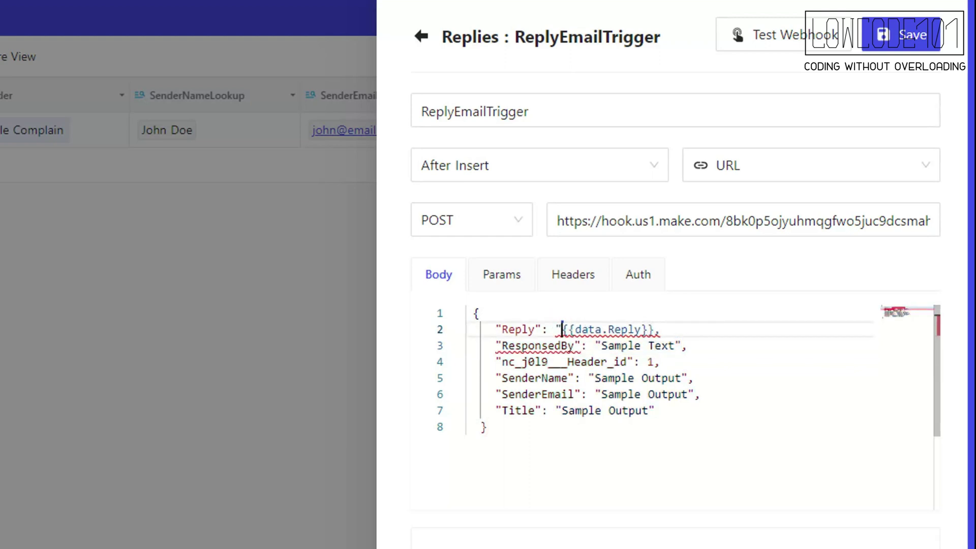
pyautogui.click(655, 330)
pyautogui.write('"')
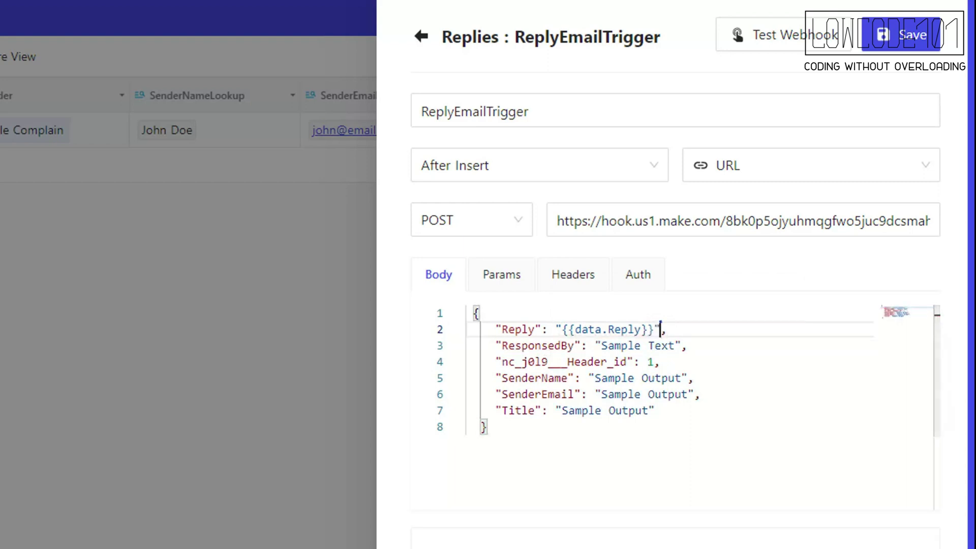
pyautogui.click(594, 345)
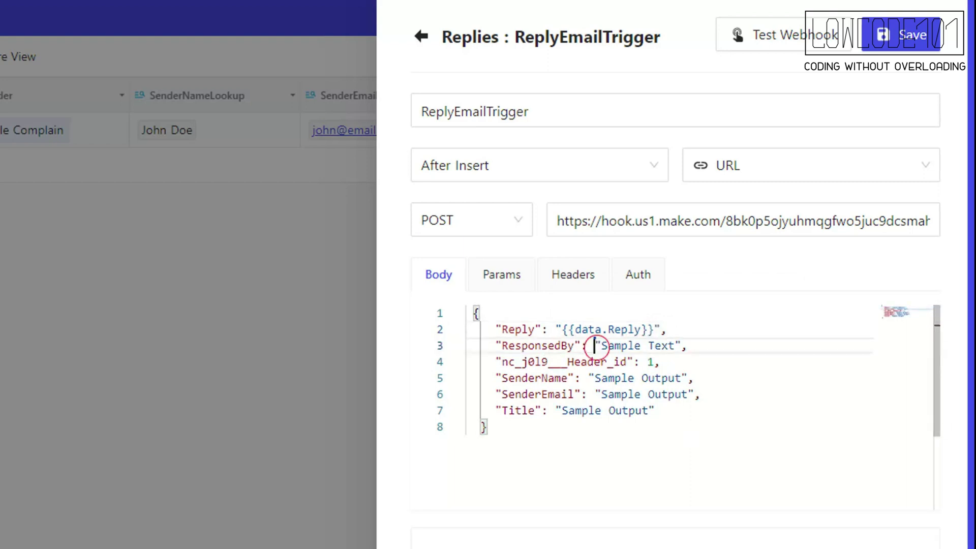
pyautogui.click(675, 346)
pyautogui.moveTo(676, 346); pyautogui.dragTo(601, 348)
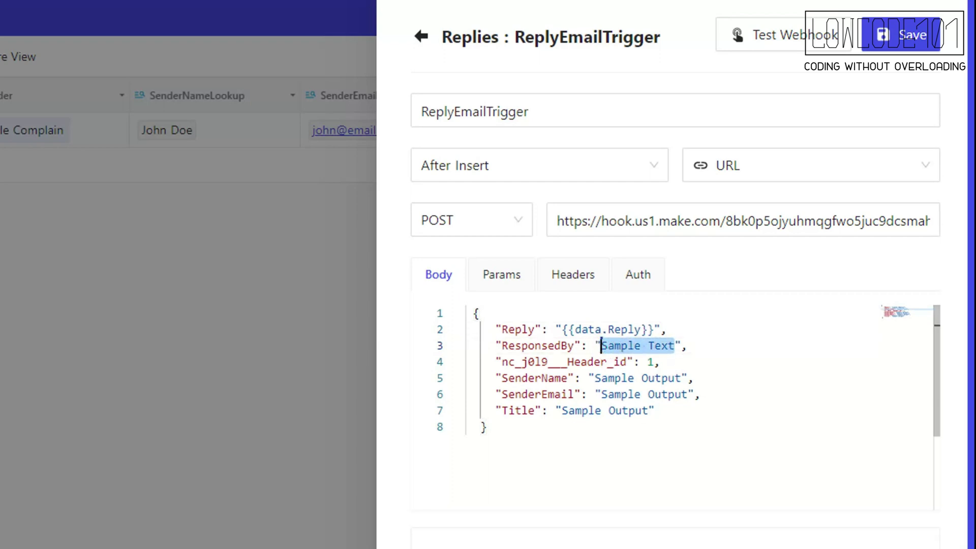
pyautogui.press('BackSpace')
pyautogui.write('{{}}')
pyautogui.press('Left')
pyautogui.press('Left')
pyautogui.write('data.')
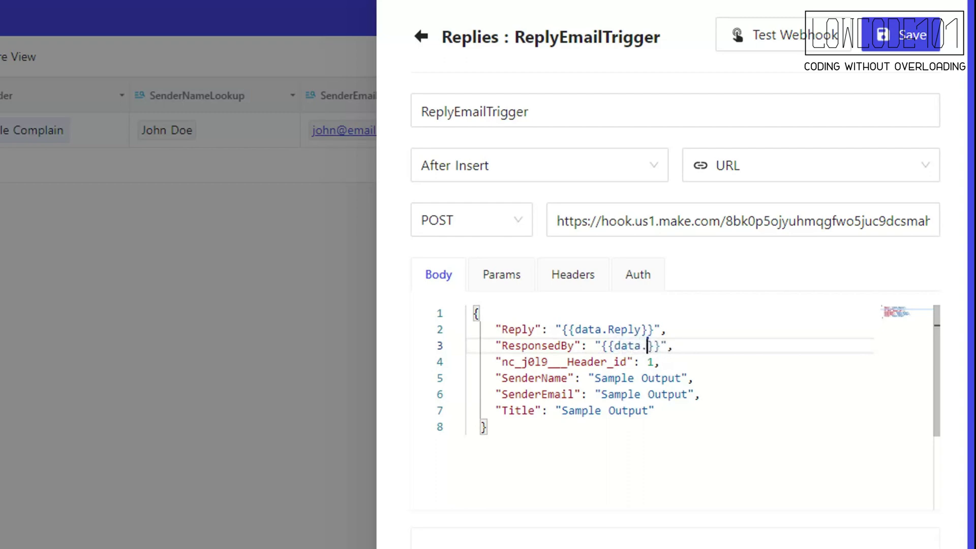
pyautogui.write('ResponsedBy')
# Remove Header_id, map SenderName, SenderEmail and Title to {{data.*}}, and save the webhook
pyautogui.moveTo(661, 362); pyautogui.dragTo(461, 367)
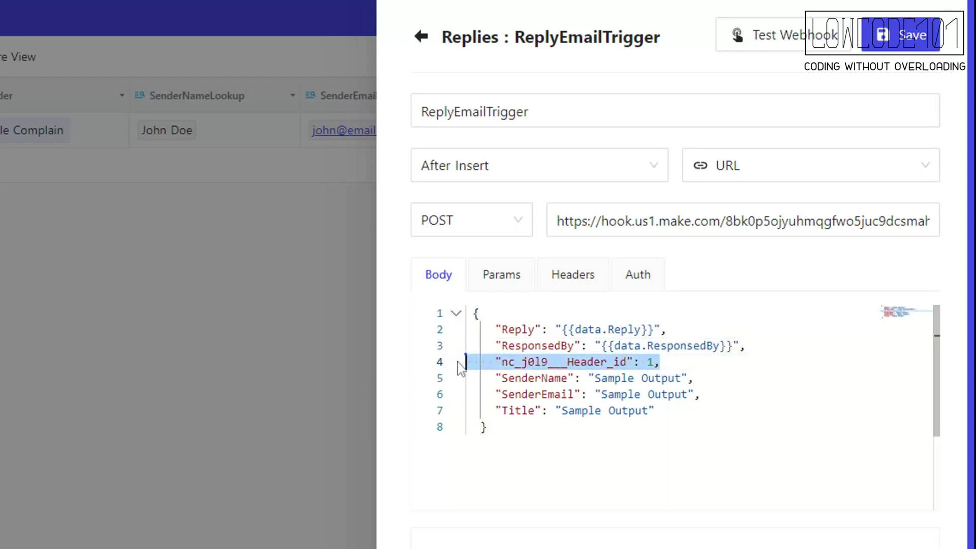
pyautogui.press('BackSpace')
pyautogui.press('BackSpace')
pyautogui.moveTo(681, 362); pyautogui.dragTo(594, 362)
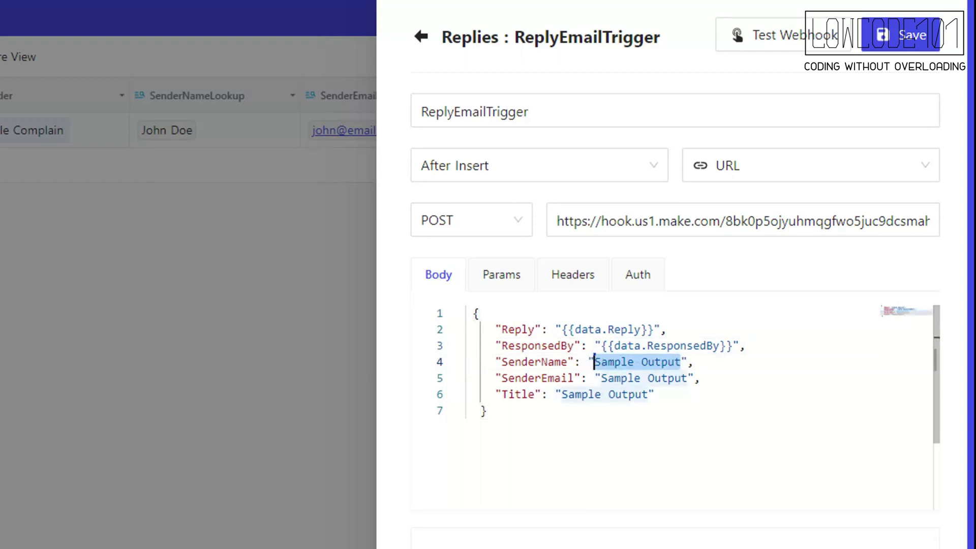
pyautogui.write('{{')
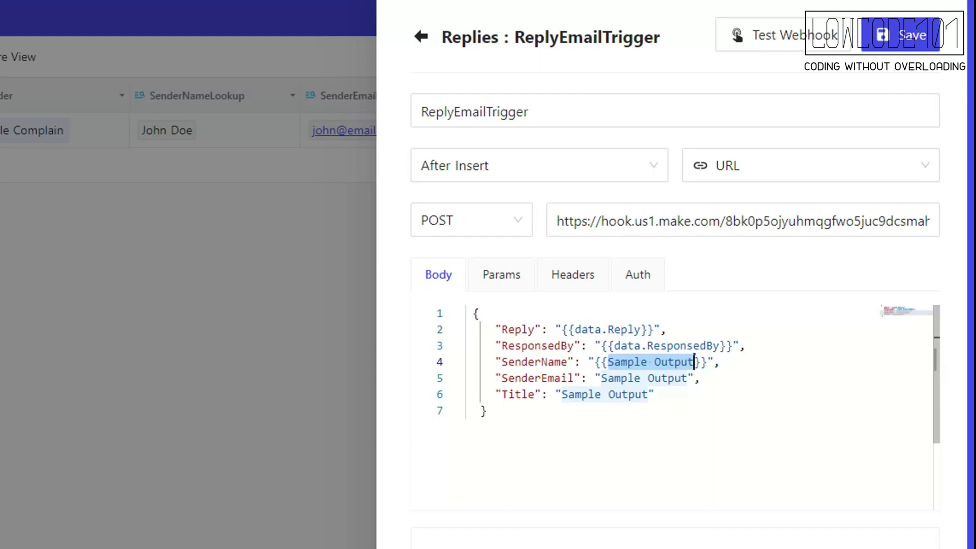
pyautogui.write('data.')
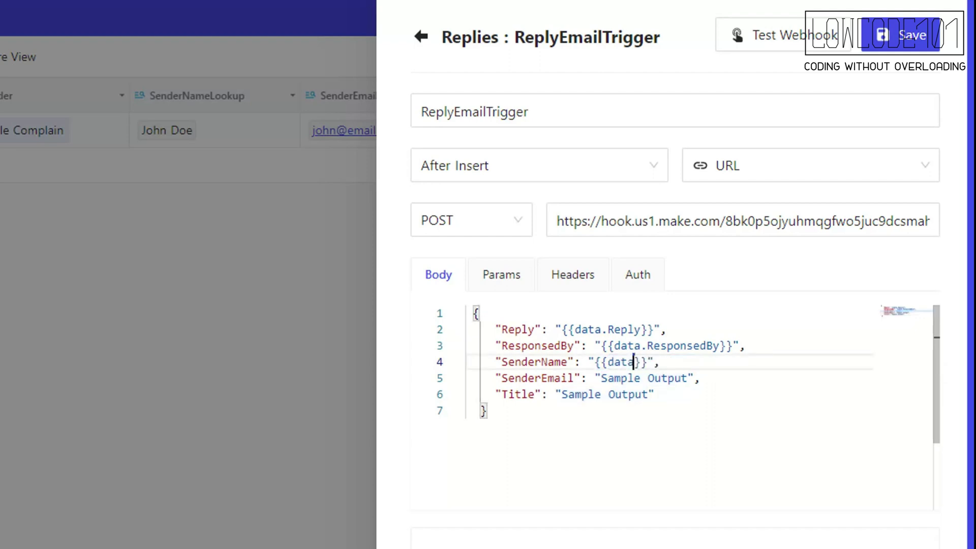
pyautogui.write('SenderName')
pyautogui.press('Down')
pyautogui.press('Left')
pyautogui.press('Left')
pyautogui.hotkey('shift', 'Left')
pyautogui.hotkey('shift', 'Left')
pyautogui.hotkey('shift', 'Left')
pyautogui.hotkey('shift', 'Left')
pyautogui.hotkey('shift', 'Left')
pyautogui.hotkey('shift', 'Left')
pyautogui.hotkey('shift', 'Left')
pyautogui.hotkey('shift', 'Left')
pyautogui.hotkey('shift', 'Left')
pyautogui.hotkey('shift', 'Left')
pyautogui.hotkey('shift', 'Left')
pyautogui.hotkey('shift', 'Left')
pyautogui.hotkey('shift', 'Left')
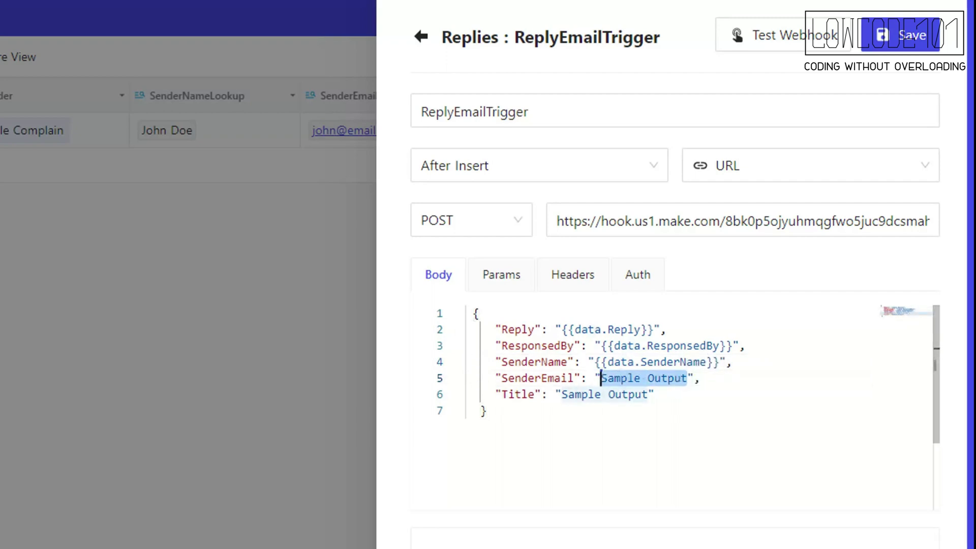
pyautogui.write('{{')
pyautogui.write('data.Sende')
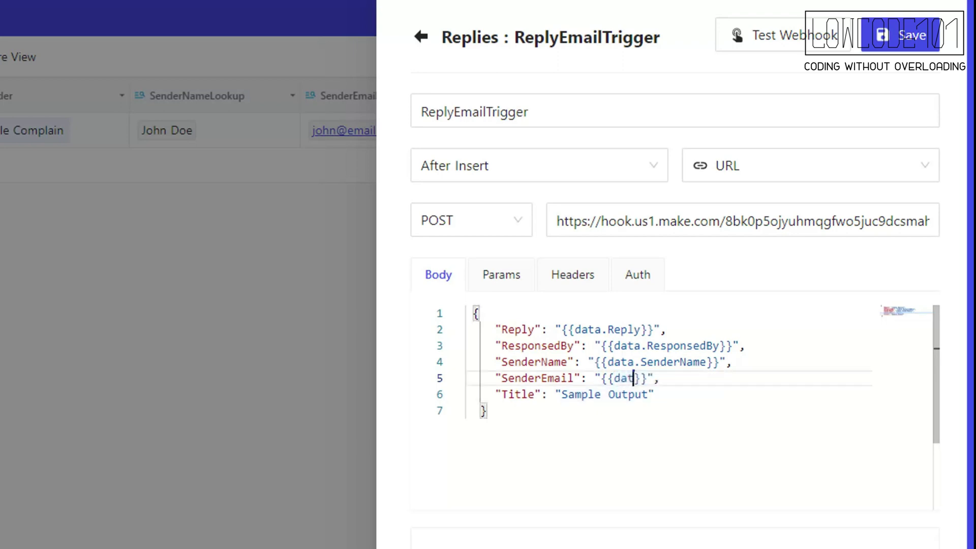
pyautogui.write('rEmail')
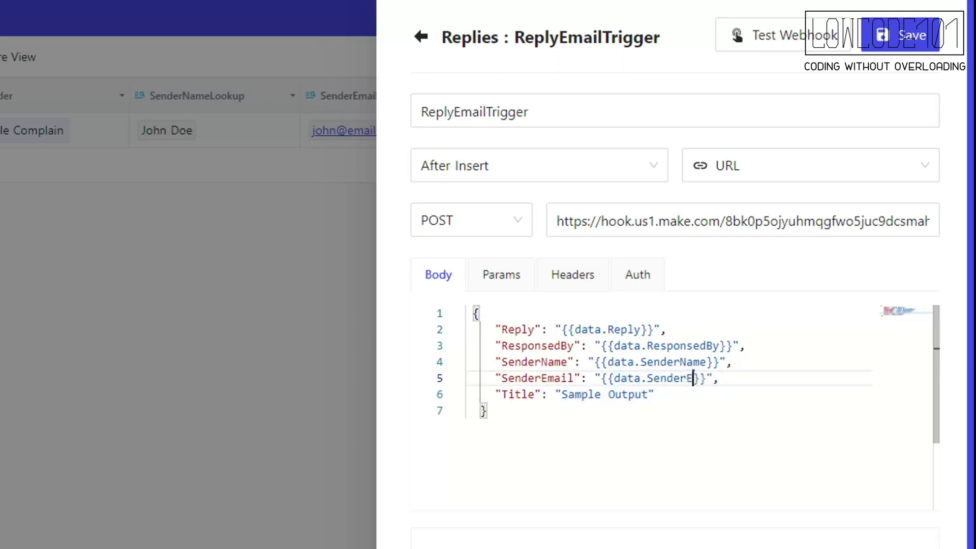
pyautogui.press('Down')
pyautogui.press('Left')
pyautogui.hotkey('shift', 'Left')
pyautogui.hotkey('shift', 'Left')
pyautogui.hotkey('shift', 'Left')
pyautogui.hotkey('shift', 'Left')
pyautogui.hotkey('shift', 'Left')
pyautogui.hotkey('shift', 'Left')
pyautogui.hotkey('shift', 'Left')
pyautogui.hotkey('shift', 'Left')
pyautogui.hotkey('shift', 'Left')
pyautogui.hotkey('shift', 'Left')
pyautogui.hotkey('shift', 'Left')
pyautogui.hotkey('shift', 'Left')
pyautogui.hotkey('shift', 'Left')
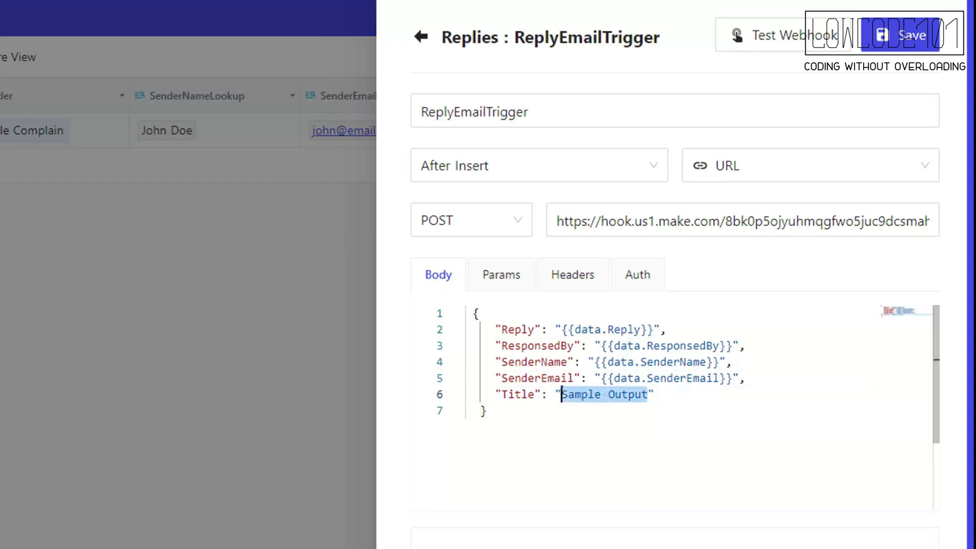
pyautogui.write('{{')
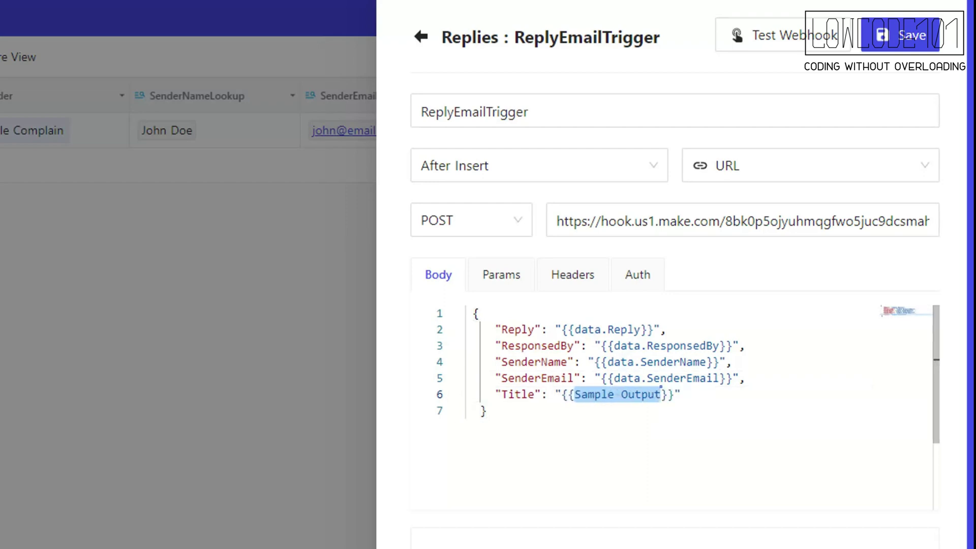
pyautogui.write('data.Title')
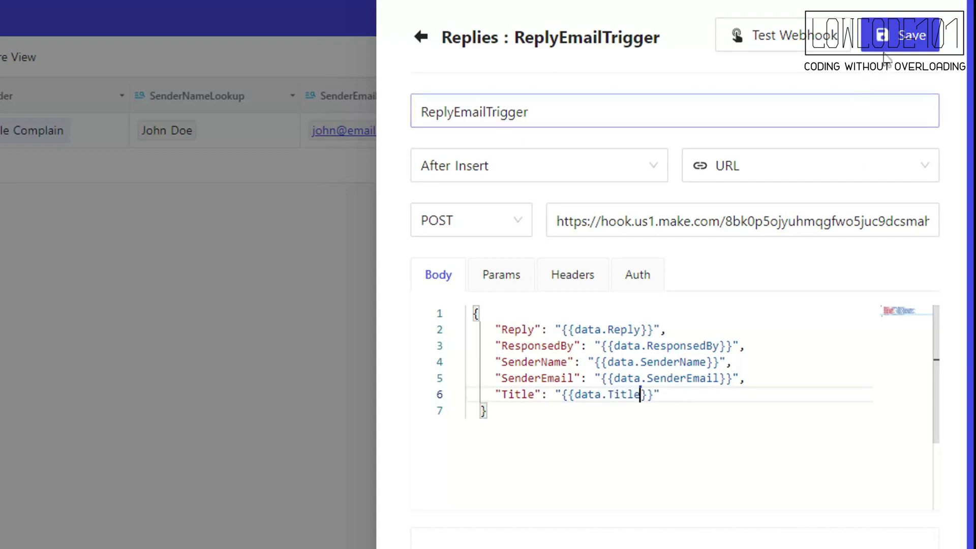
pyautogui.click(912, 43)
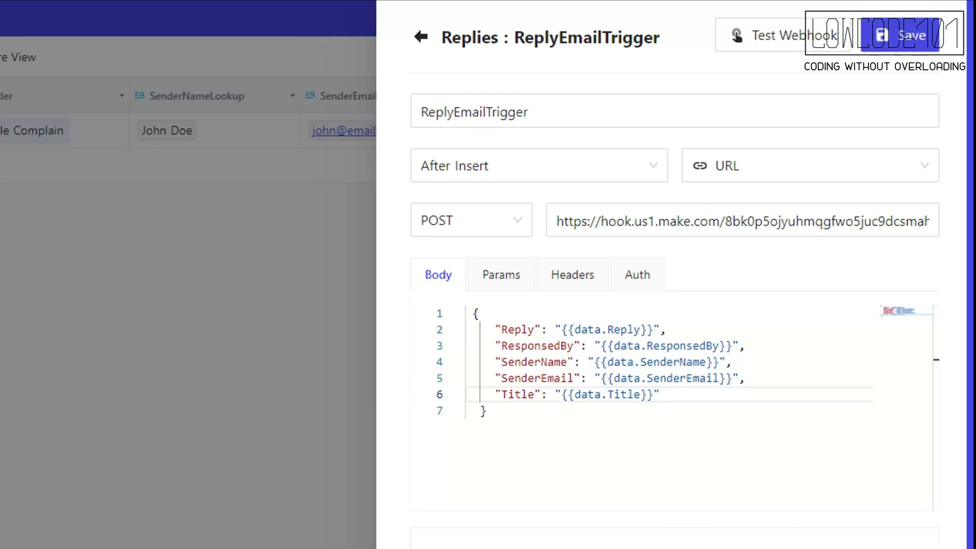
# Close the webhook drawer and expand the Sample Complain row in the Header table
pyautogui.click(328, 416)
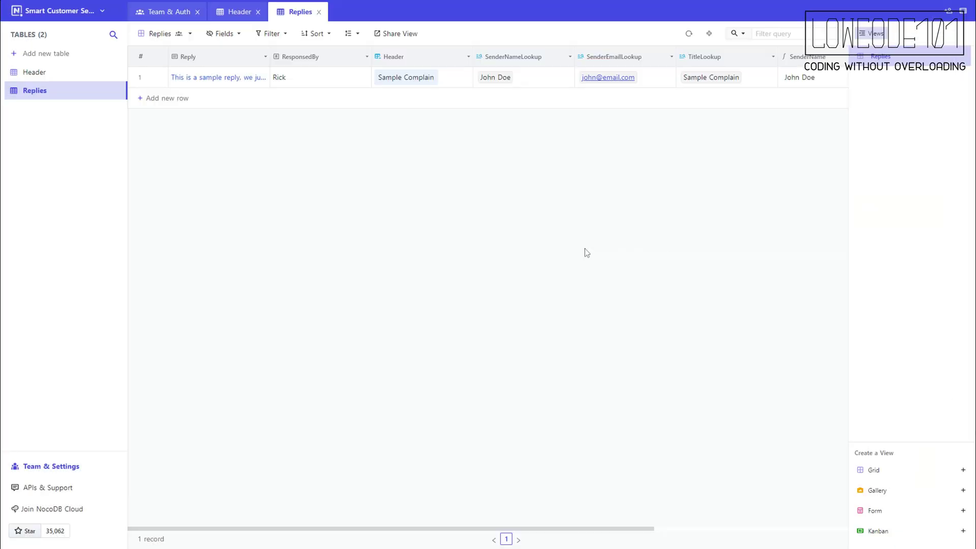
pyautogui.click(237, 12)
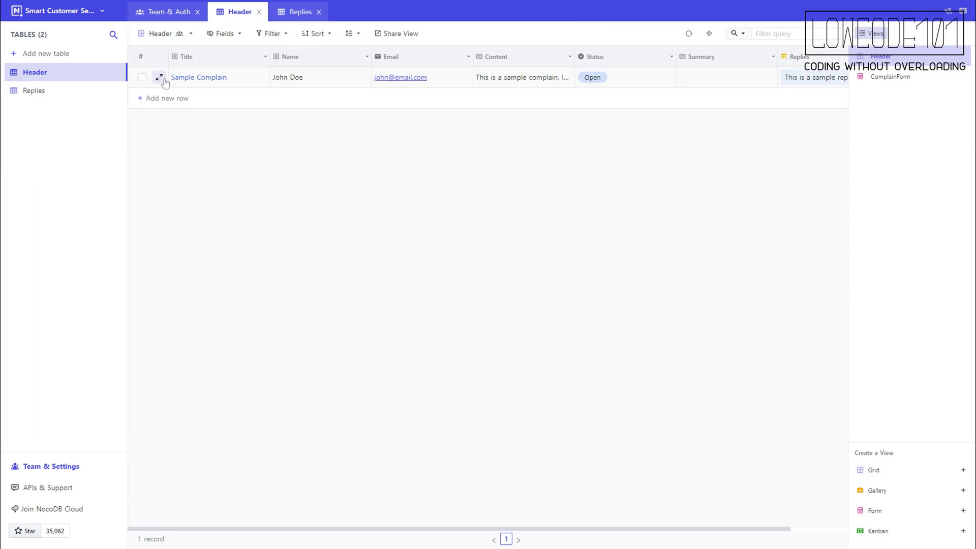
pyautogui.click(161, 77)
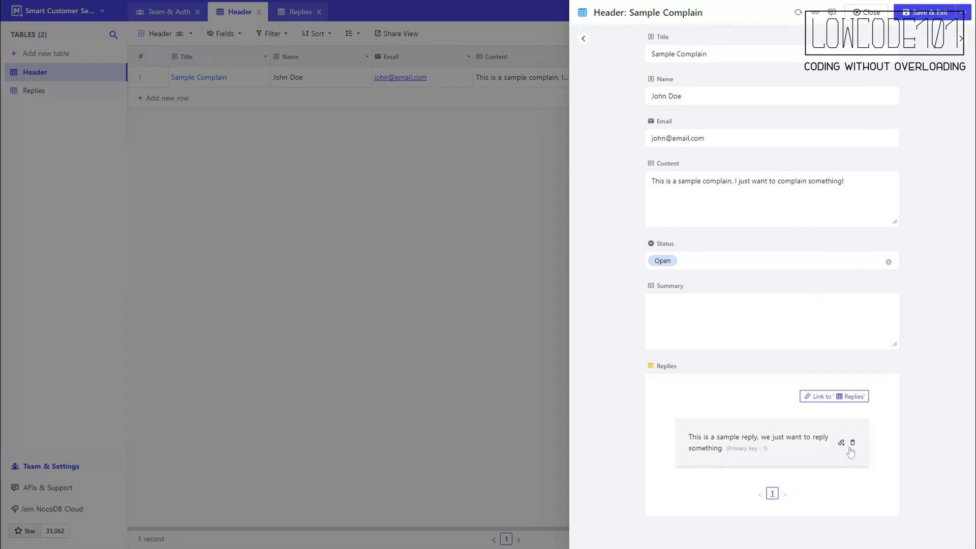
# Link and save a second reply 'This is the 2nd reply, just to test the response and trigger…' with its responder
pyautogui.click(830, 401)
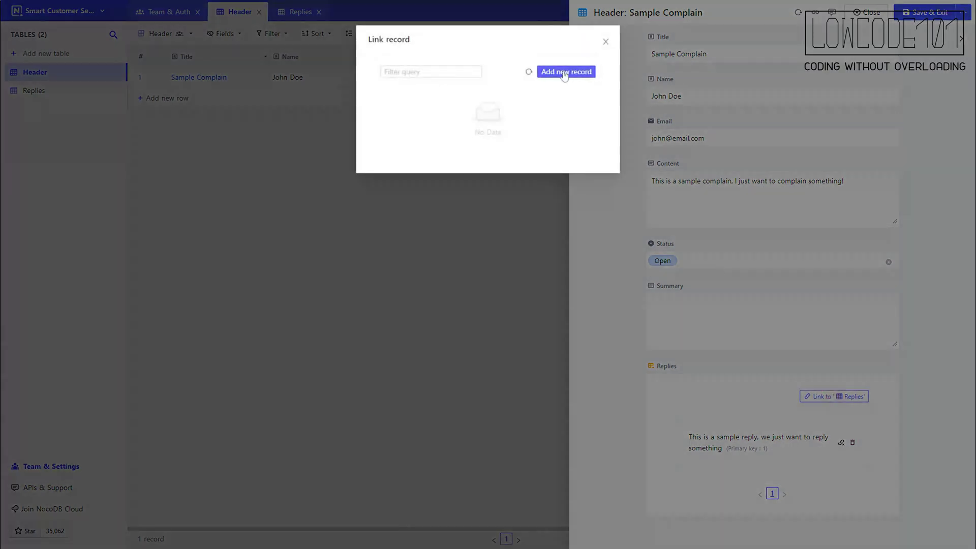
pyautogui.click(562, 72)
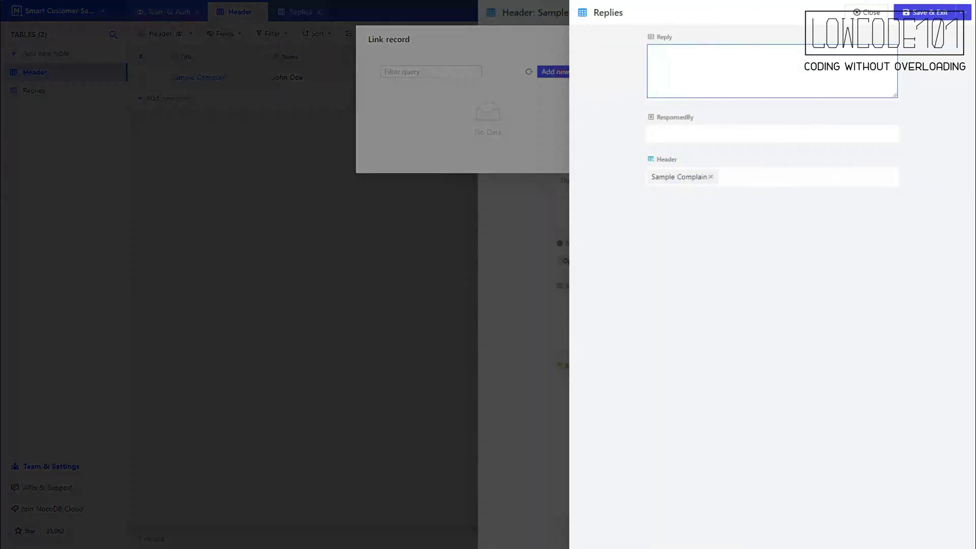
pyautogui.write('This is')
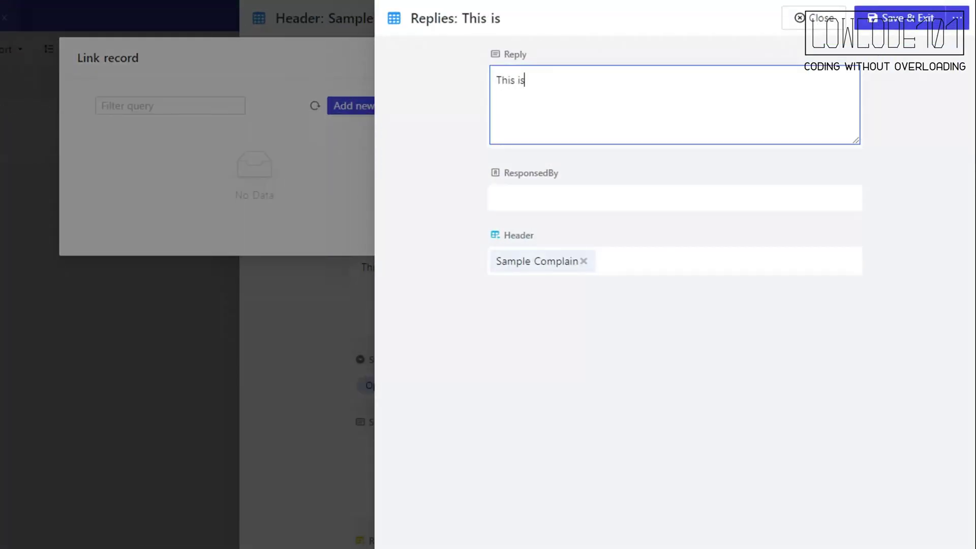
pyautogui.write(' the 2')
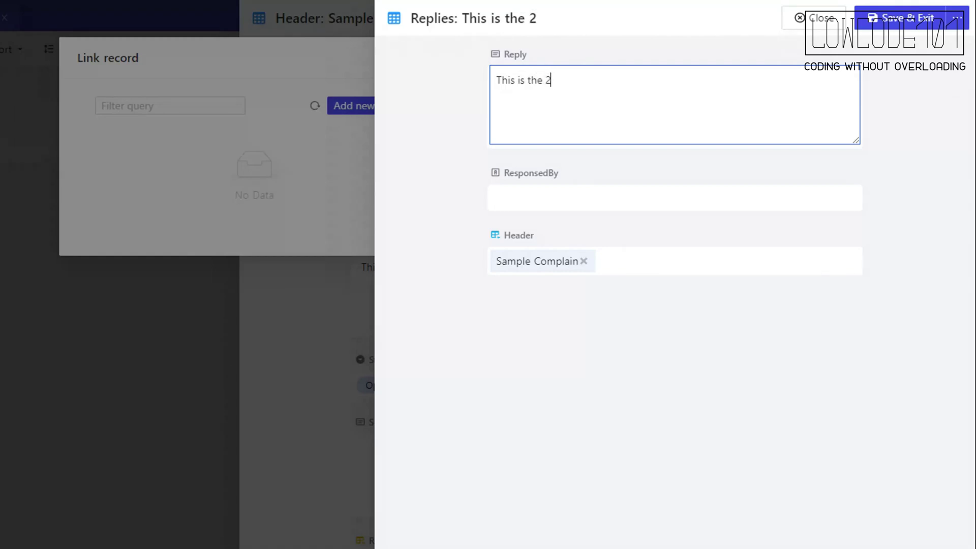
pyautogui.write('nd reply')
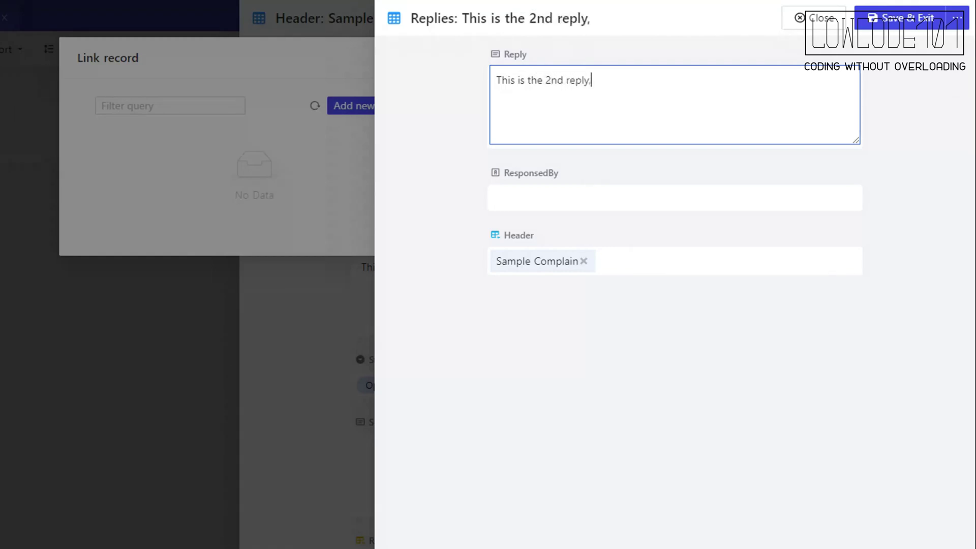
pyautogui.write(', just to test the re')
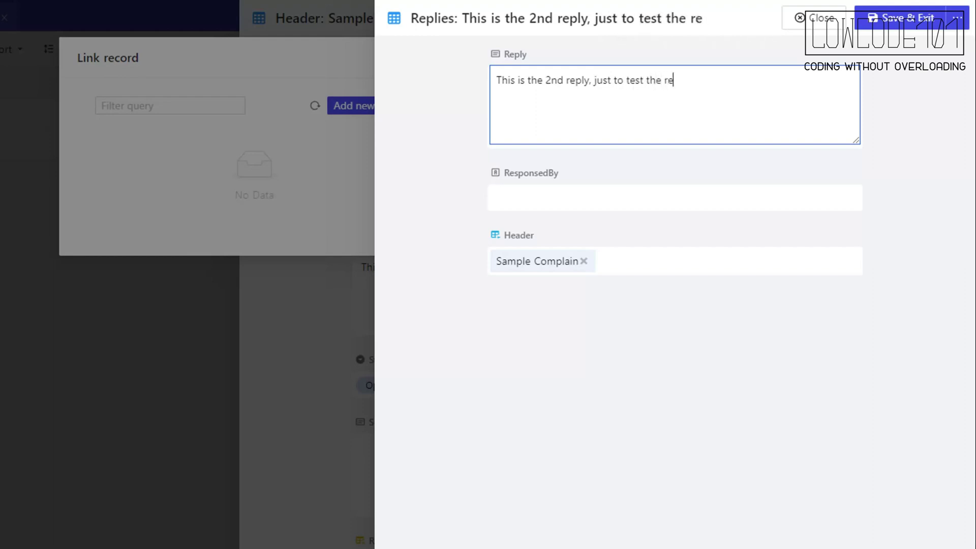
pyautogui.write('sponse ')
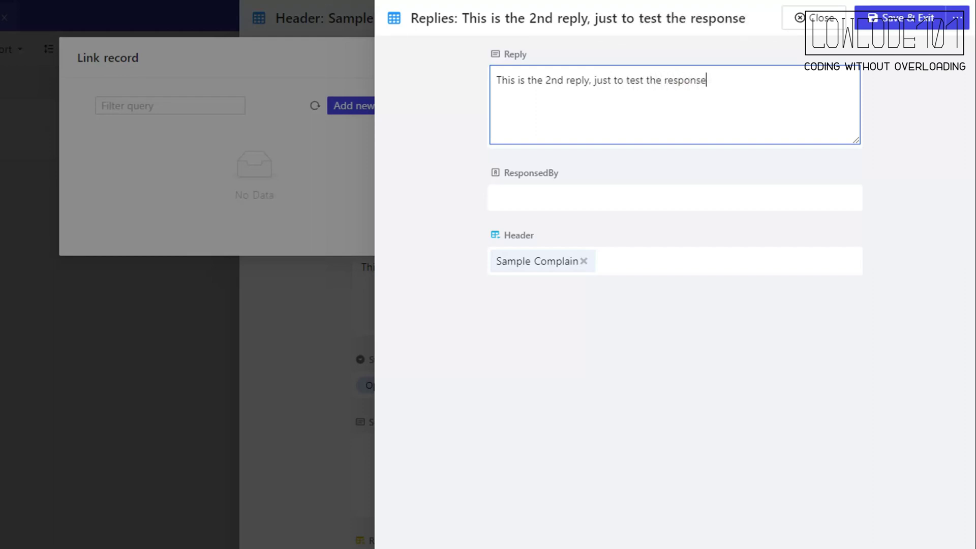
pyautogui.write('and trigger to the email')
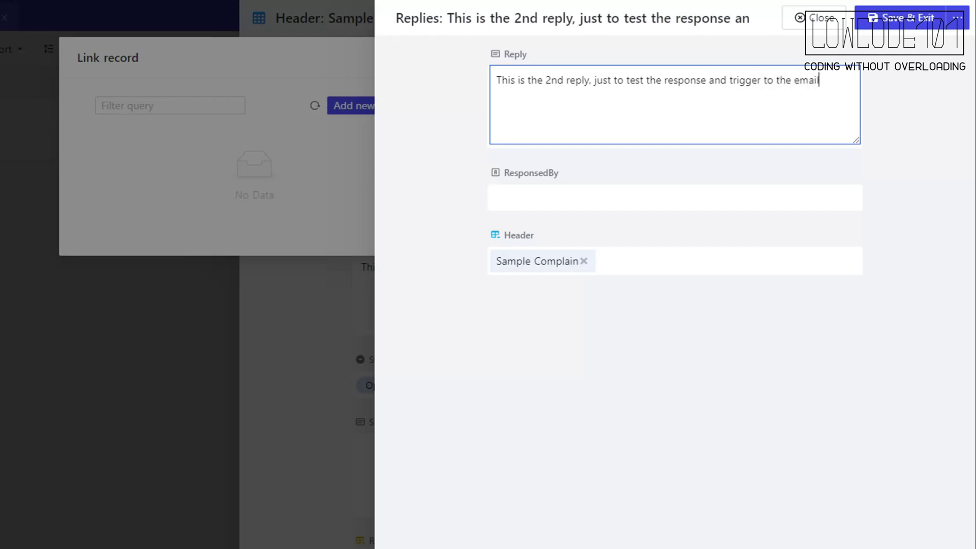
pyautogui.click(542, 205)
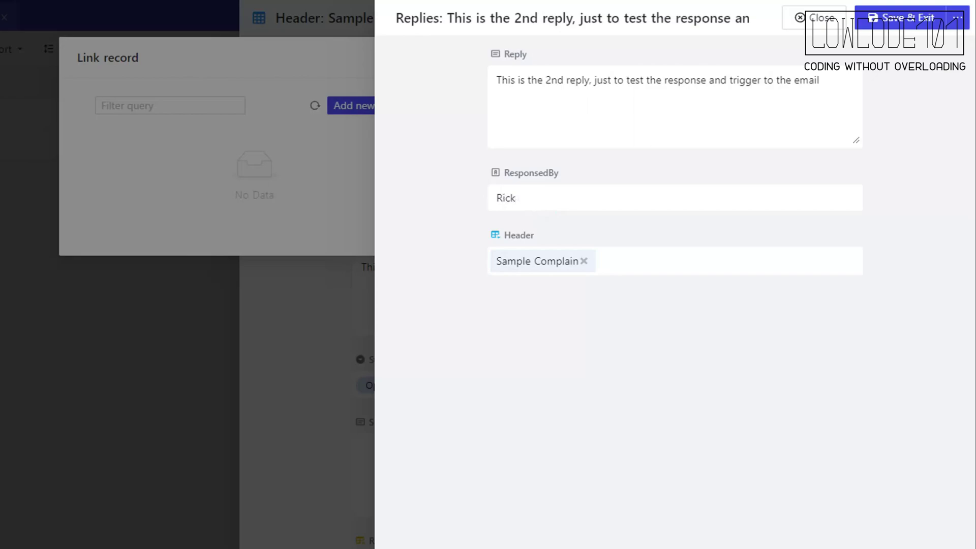
pyautogui.click(909, 21)
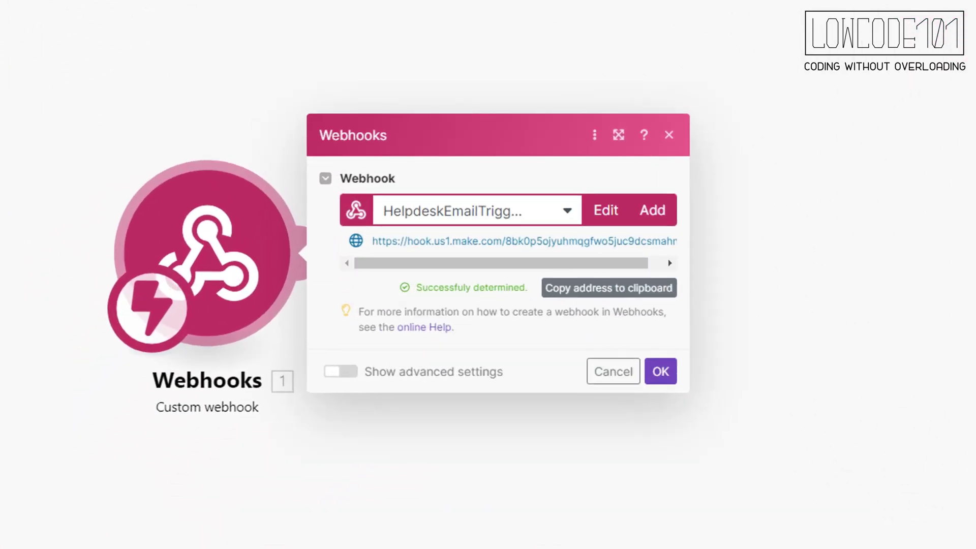
# Confirm the Make webhook's successfully determined data structure and close its settings
pyautogui.moveTo(528, 288); pyautogui.dragTo(405, 289)
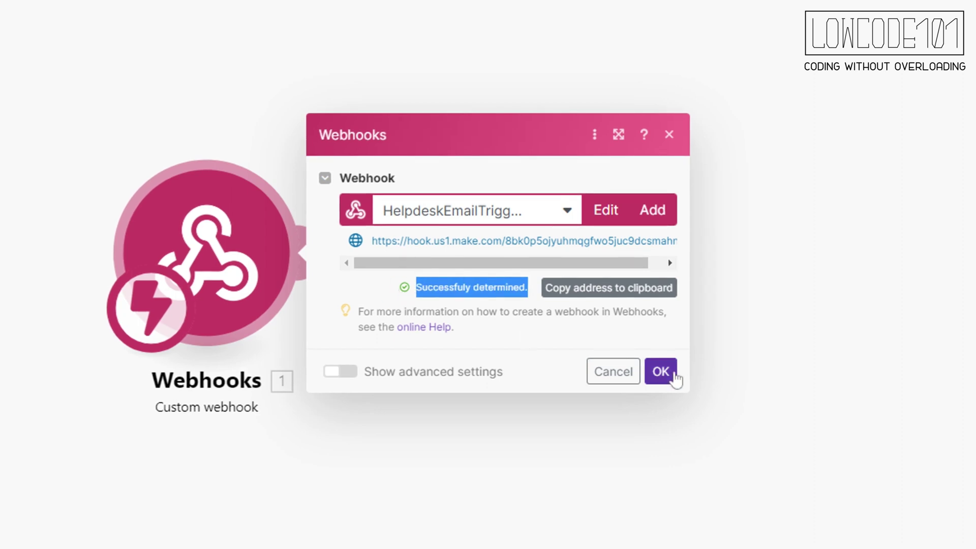
pyautogui.click(675, 375)
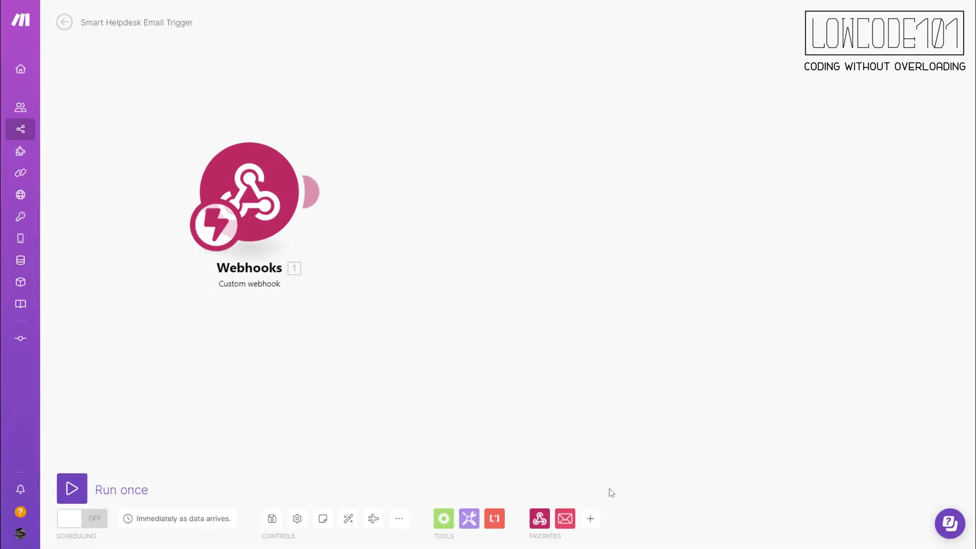
pyautogui.click(565, 523)
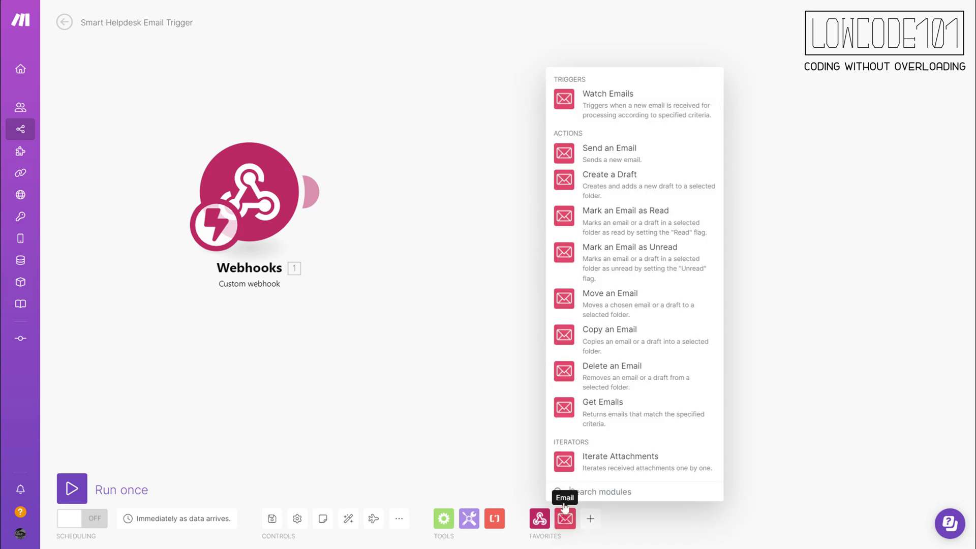
# Add a Send an Email module after Webhooks using the SMTP connection, sent to SenderEmail
pyautogui.click(562, 148)
pyautogui.moveTo(596, 169); pyautogui.dragTo(547, 189)
pyautogui.click(548, 189)
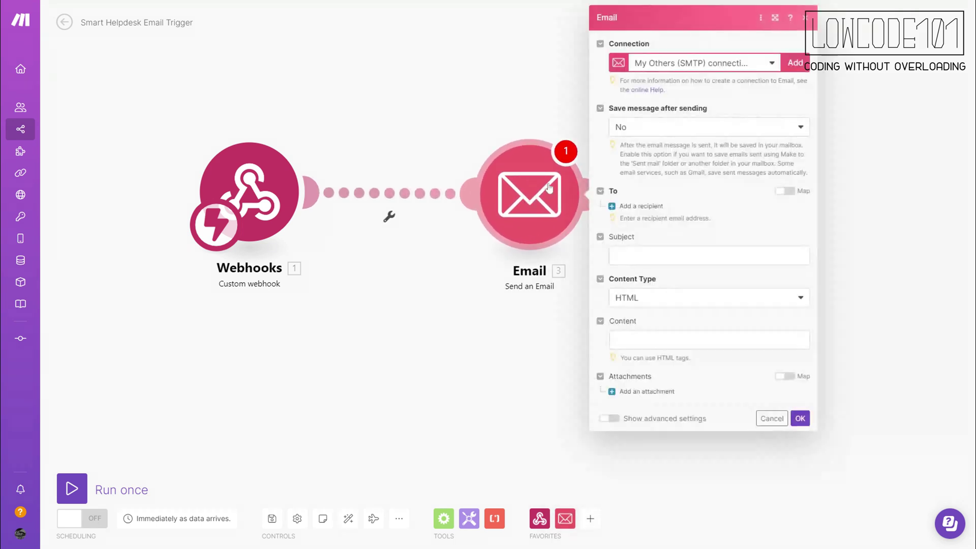
pyautogui.click(771, 65)
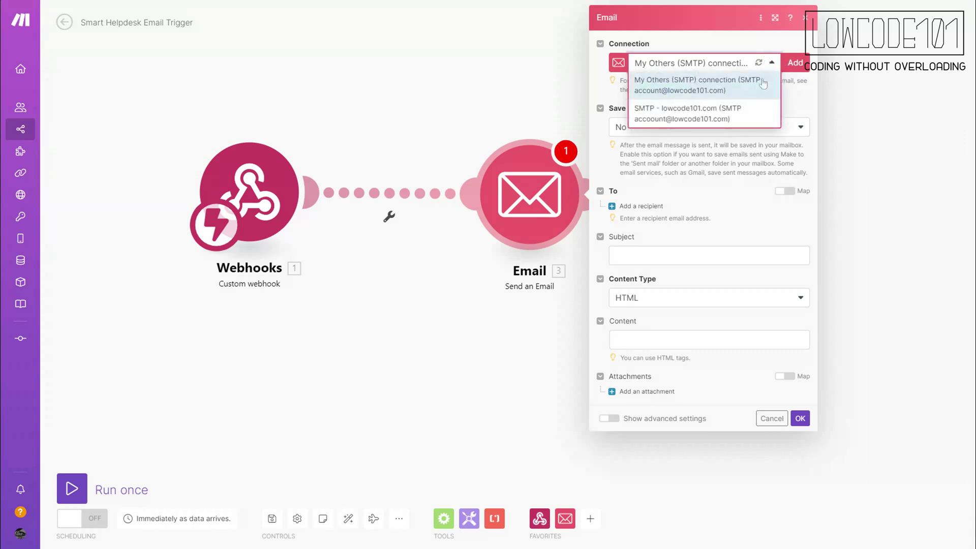
pyautogui.click(728, 118)
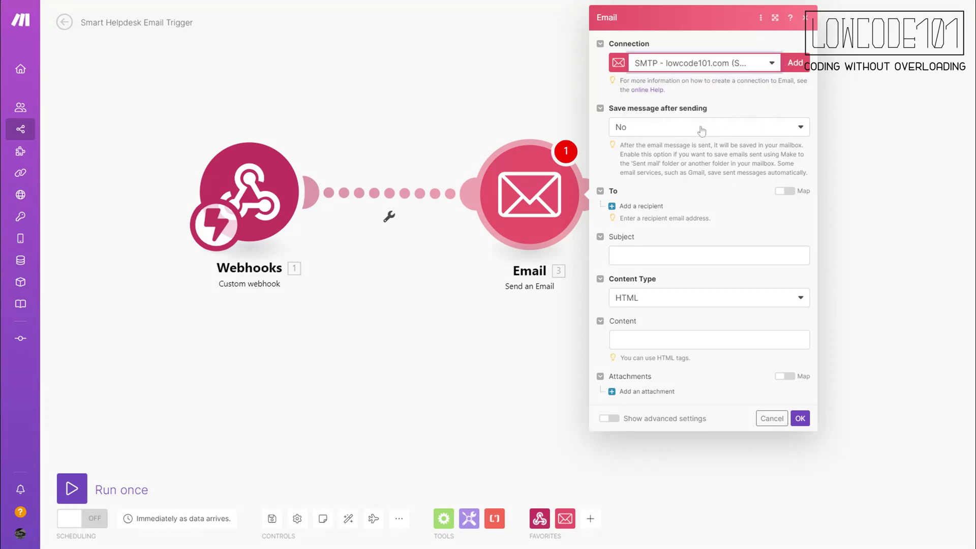
pyautogui.click(614, 208)
pyautogui.click(661, 225)
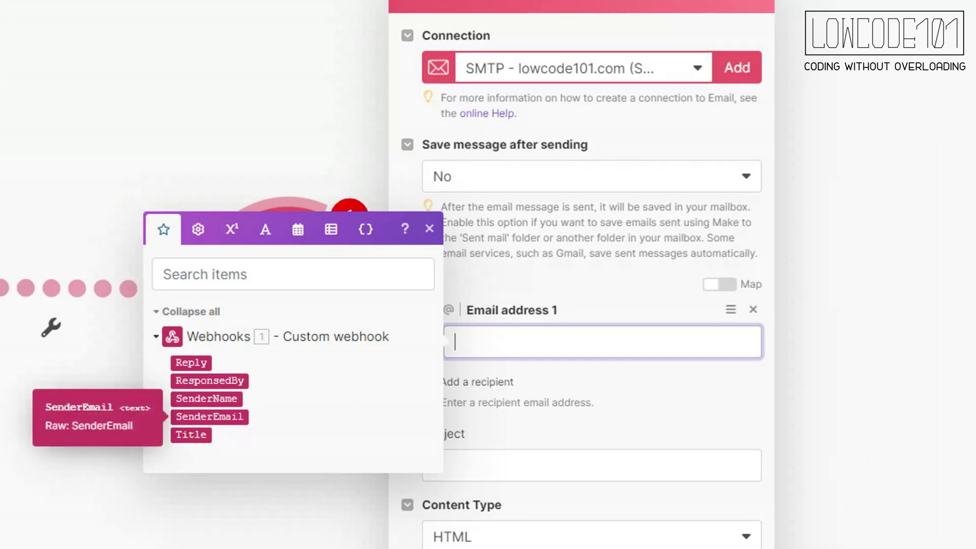
pyautogui.click(234, 417)
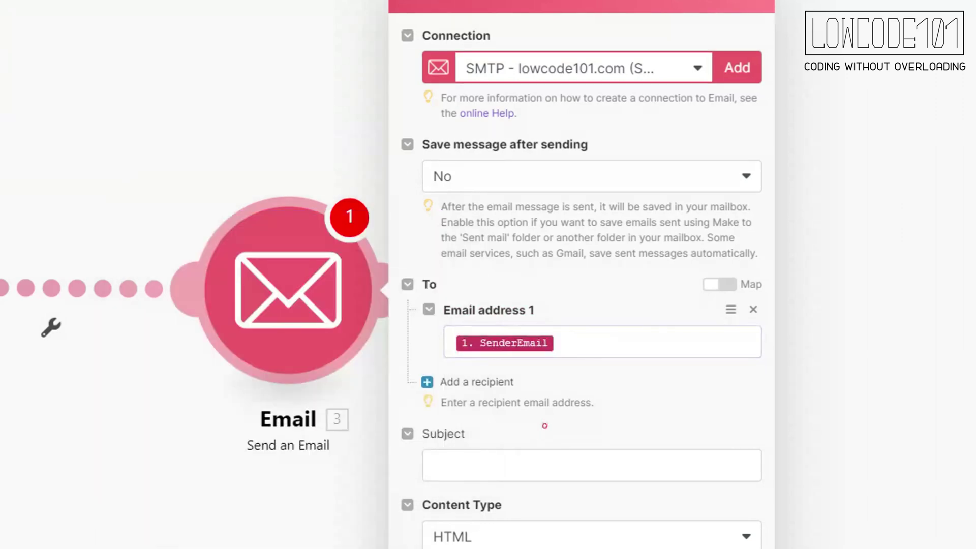
# Set the email subject to 'Re: ' followed by the mapped Title
pyautogui.click(552, 463)
pyautogui.click(509, 241)
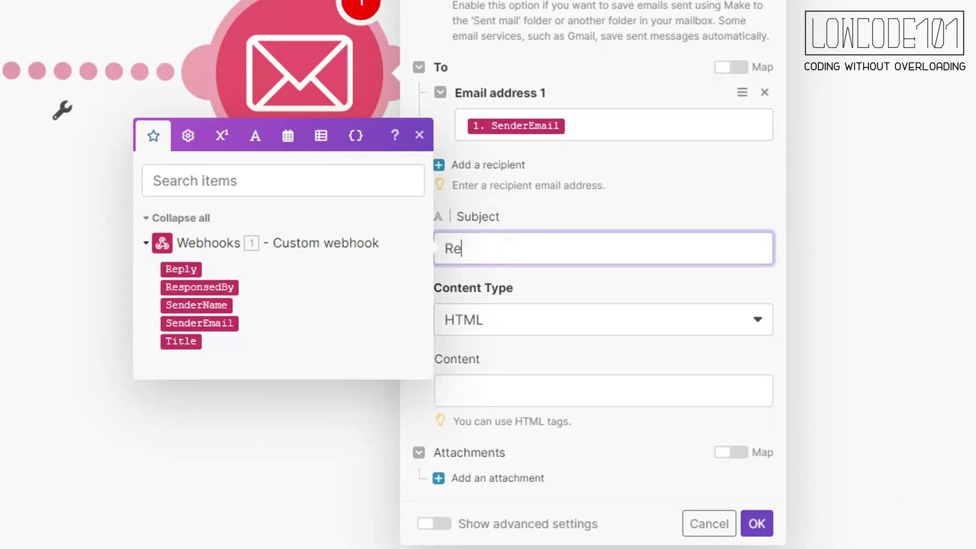
pyautogui.write('Re:')
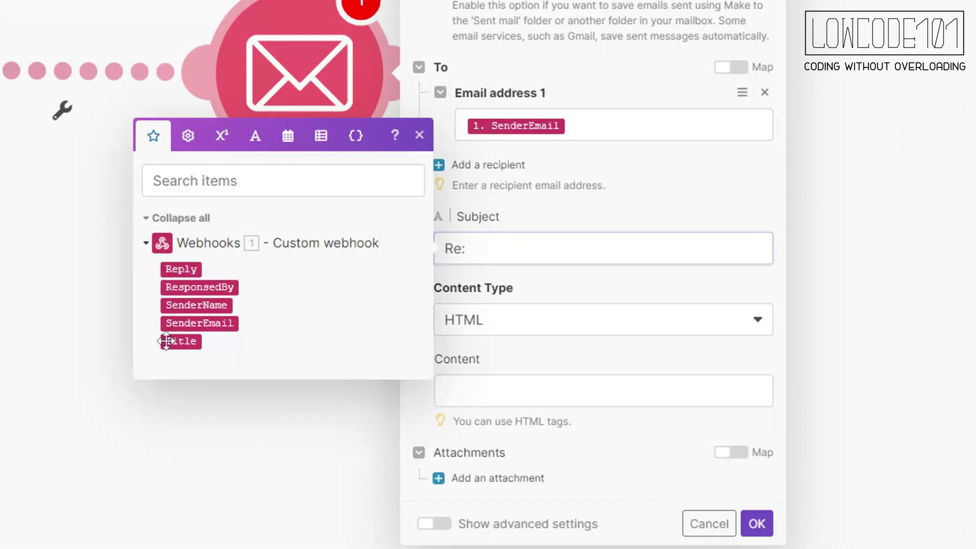
pyautogui.click(173, 341)
# Write the HTML body 'Dear SenderName', the Reply text, and 'Regards,' with ResponsedBy, then confirm
pyautogui.click(522, 372)
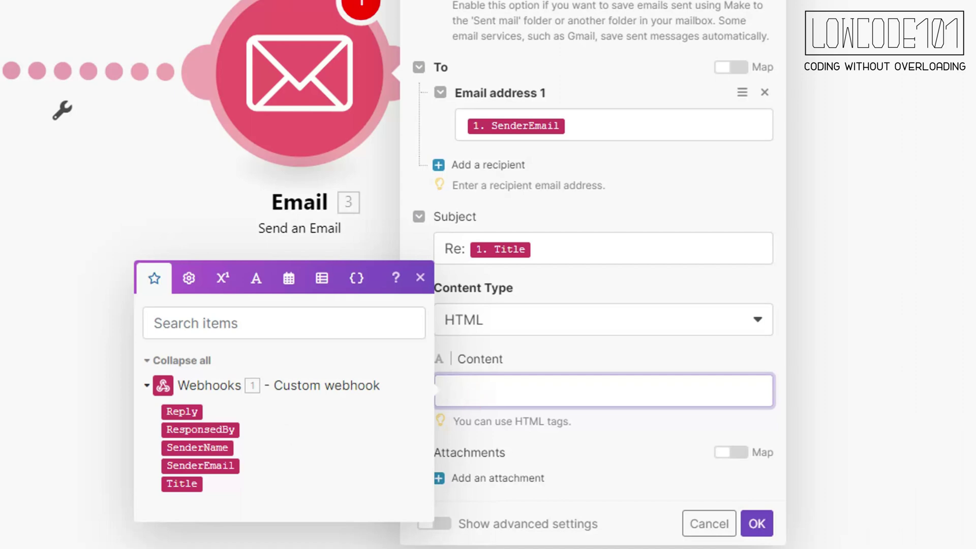
pyautogui.write('<p>Dear')
pyautogui.click(216, 447)
pyautogui.click(628, 395)
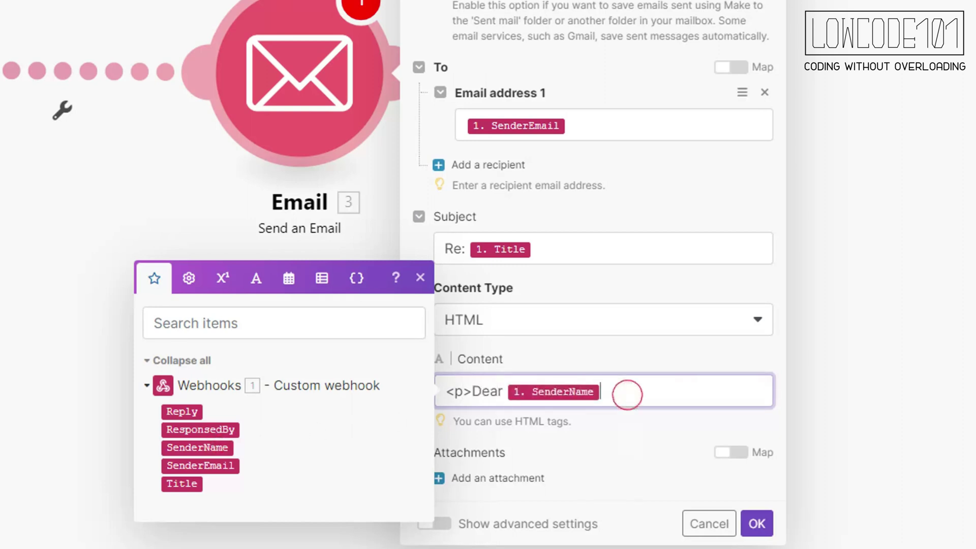
pyautogui.write('</p>')
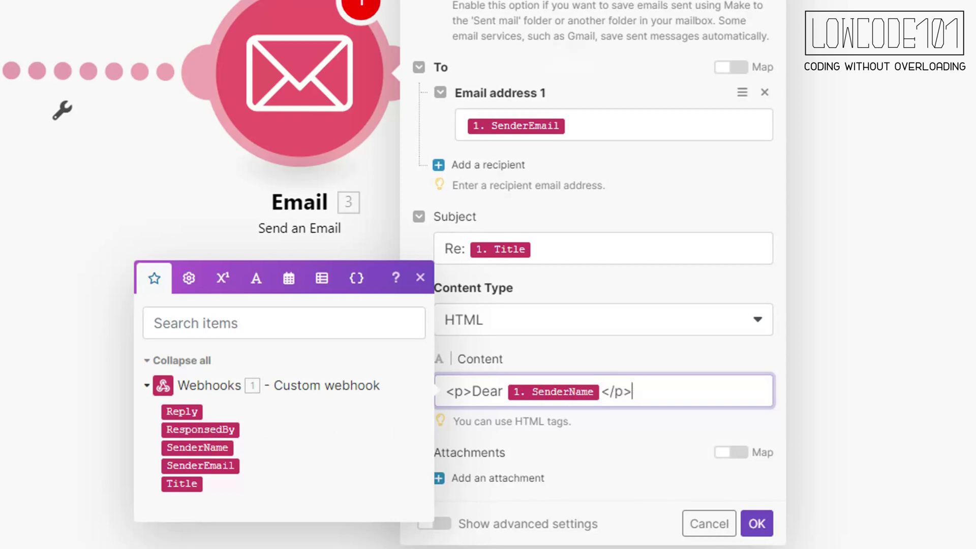
pyautogui.write('<p>')
pyautogui.click(183, 410)
pyautogui.write('</p>')
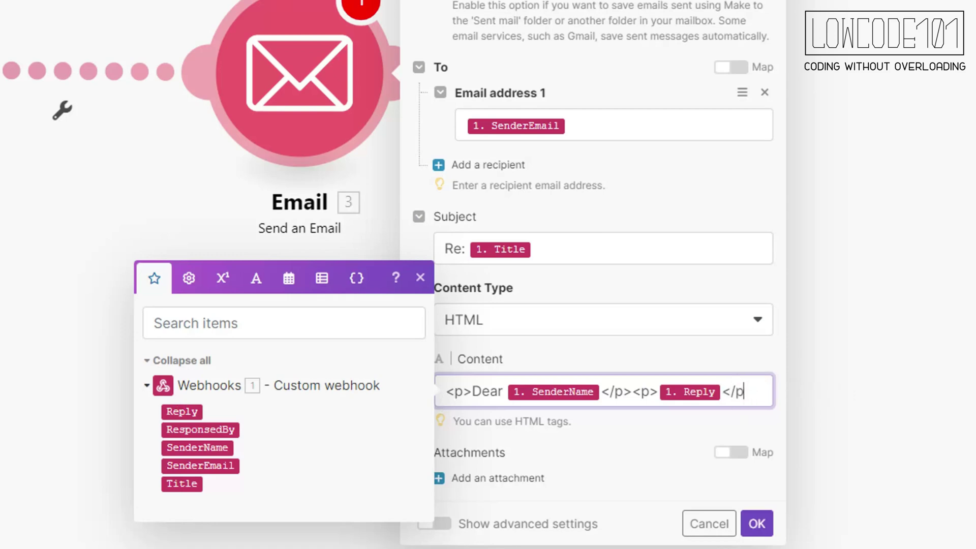
pyautogui.write('<p>')
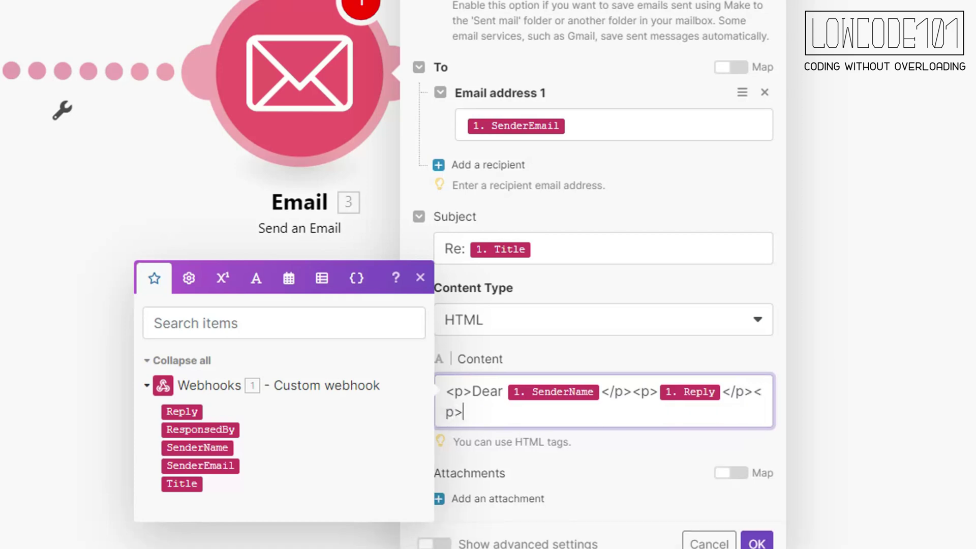
pyautogui.write('Regards,<br/>')
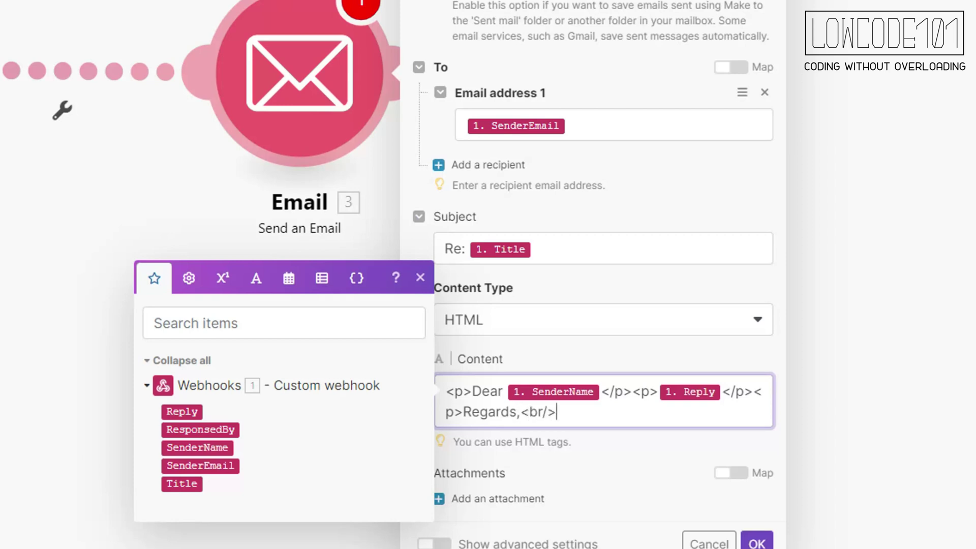
pyautogui.click(223, 429)
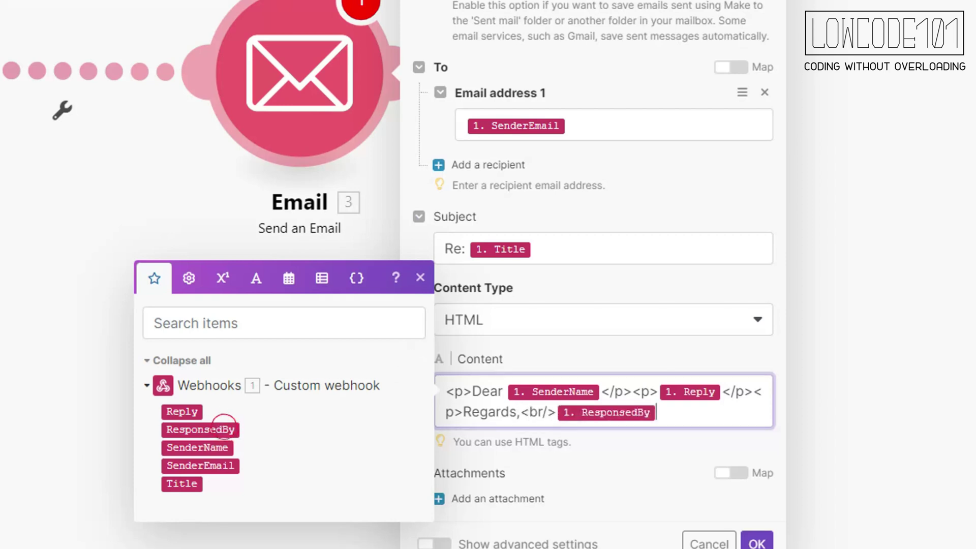
pyautogui.click(690, 413)
pyautogui.write('</p>')
pyautogui.click(677, 503)
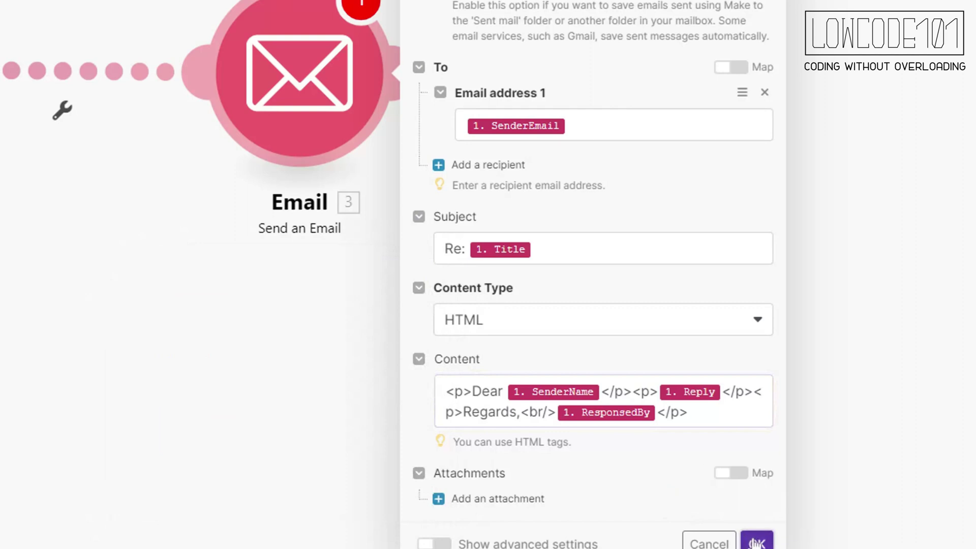
pyautogui.click(757, 543)
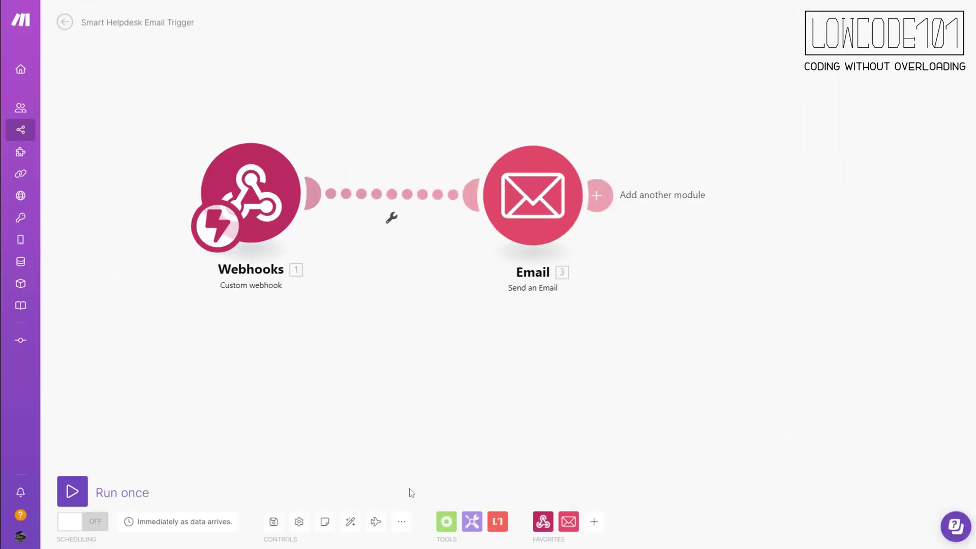
# Save the Make scenario and get the shareable link for NocoDB's ComplainForm view
pyautogui.click(273, 522)
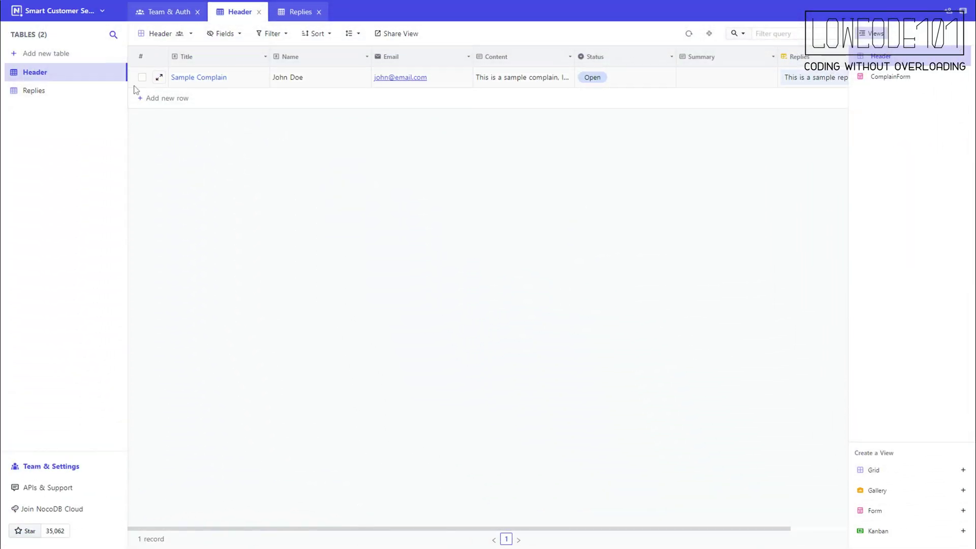
pyautogui.click(891, 78)
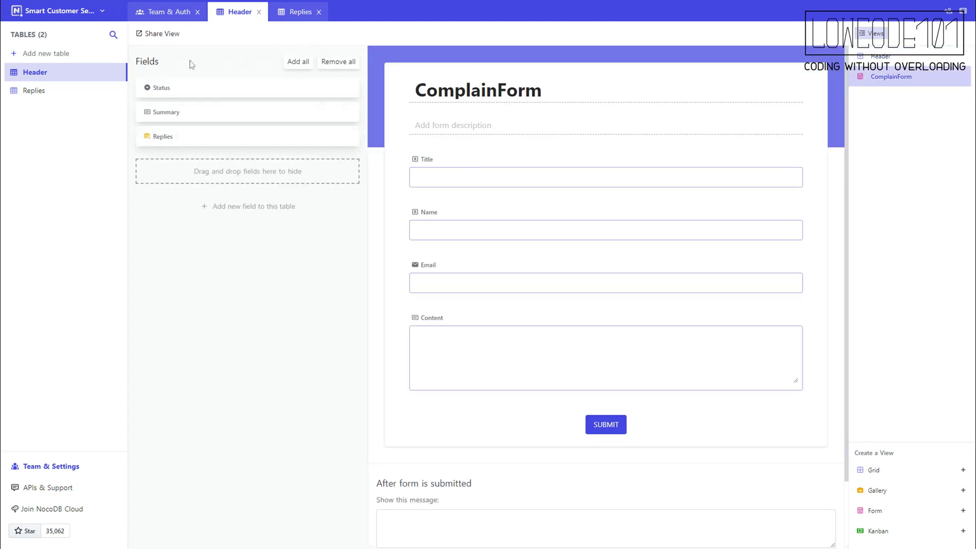
pyautogui.click(162, 34)
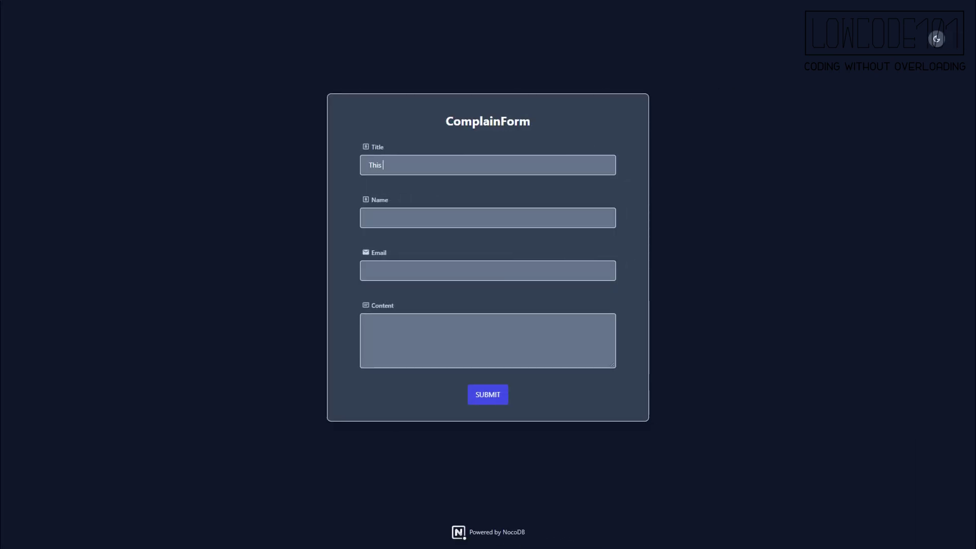
# Submit complaint 'This is the 2nd complain' with sender name, e-mail and content 'This is the 2nd test complain'
pyautogui.write('he 2nd complain')
pyautogui.click(369, 218)
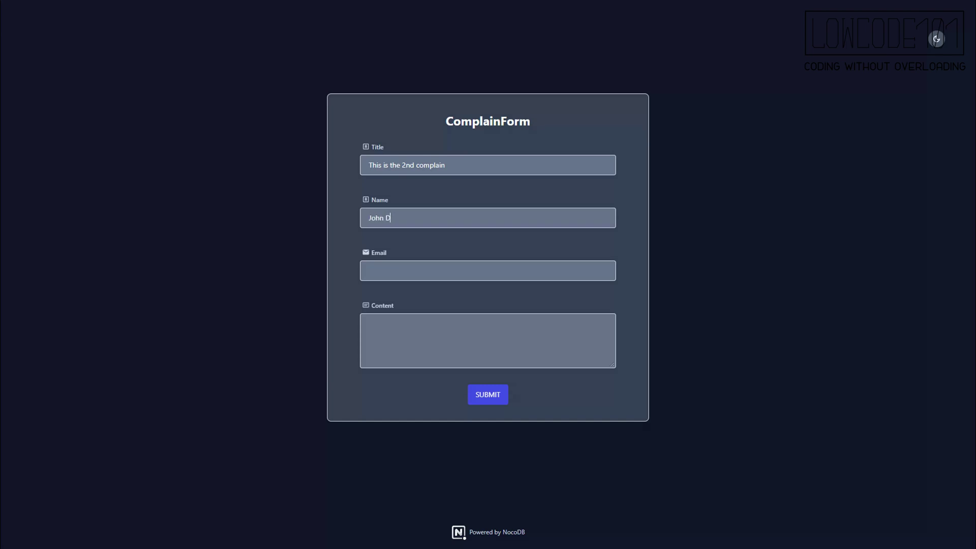
pyautogui.click(369, 323)
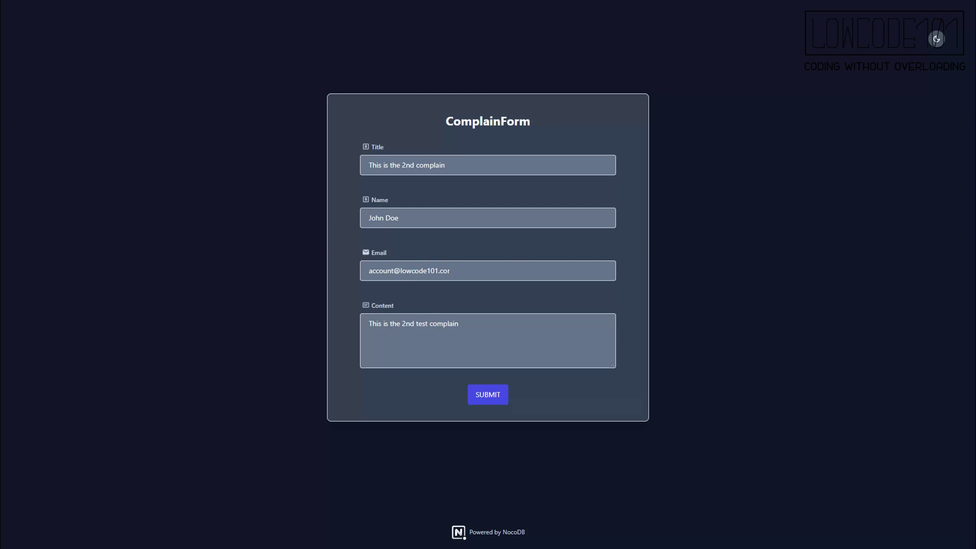
pyautogui.click(478, 395)
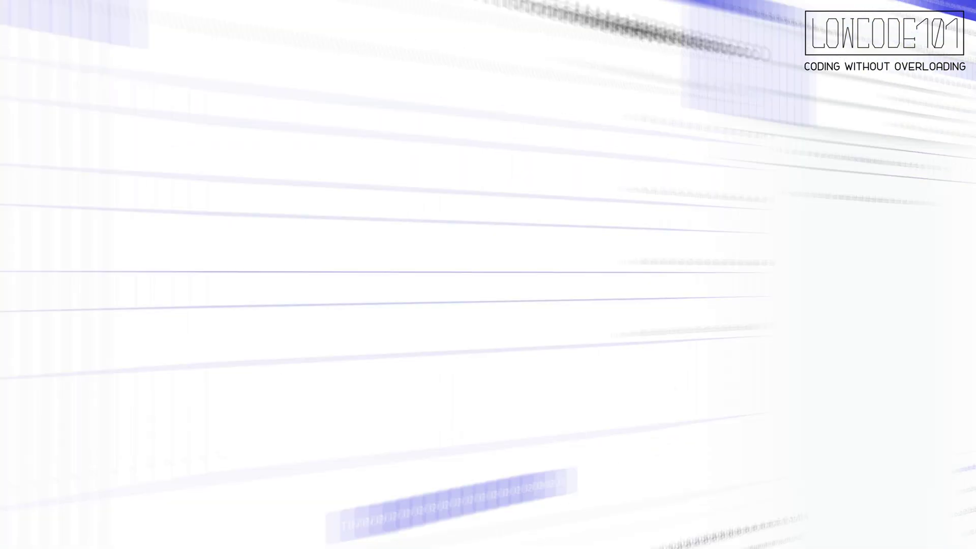
# Link a new reply 'This is the reply for 2nd complain, we shall see this in email' with its responder
pyautogui.click(879, 56)
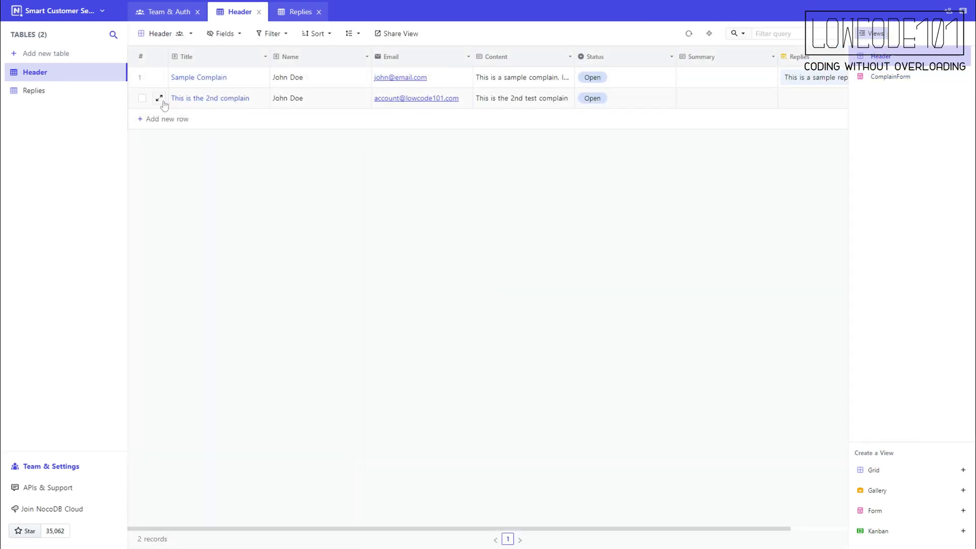
pyautogui.click(157, 98)
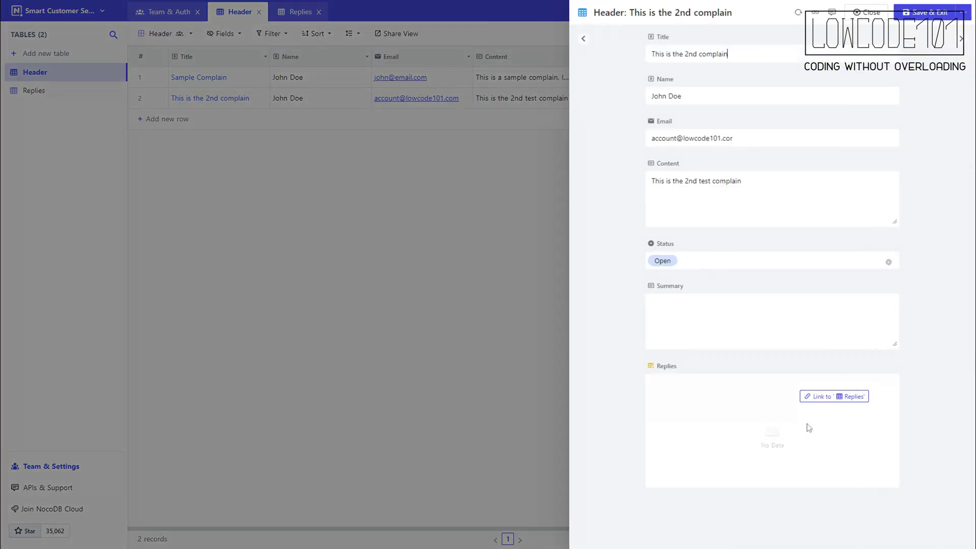
pyautogui.click(834, 397)
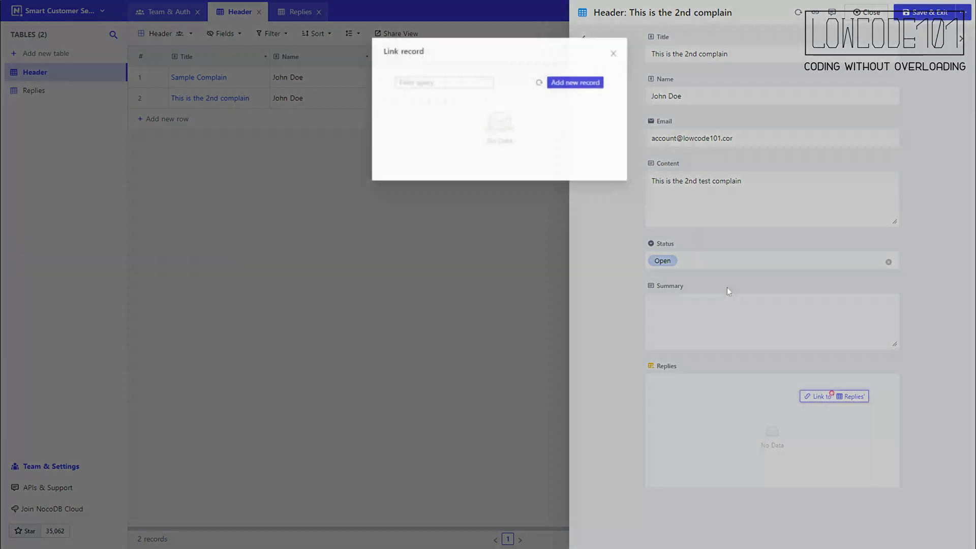
pyautogui.click(374, 105)
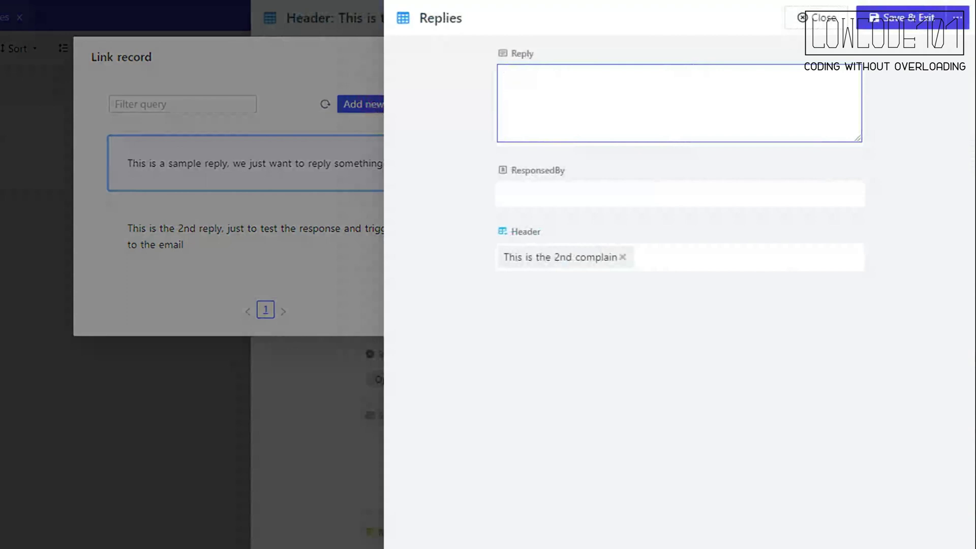
pyautogui.write('This is the reply for 2')
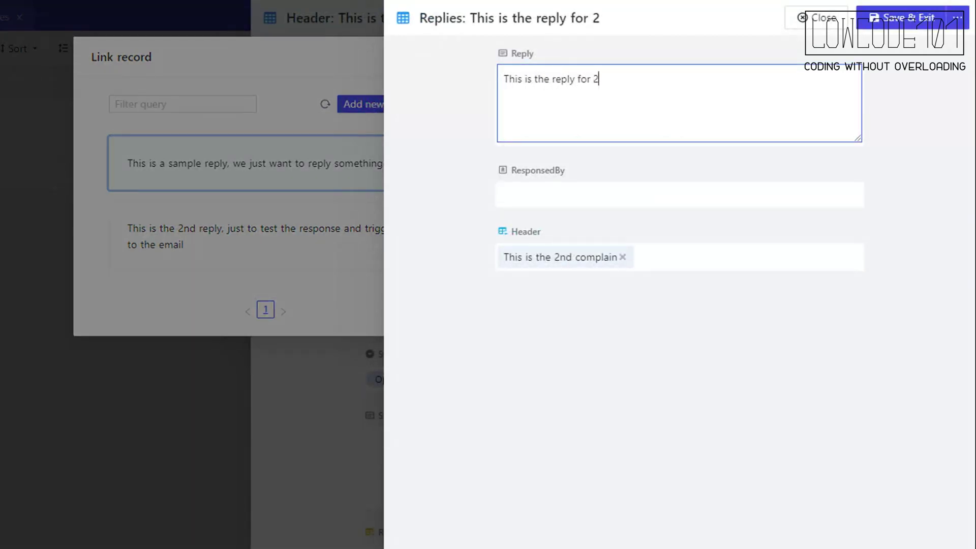
pyautogui.write('nd complain, ')
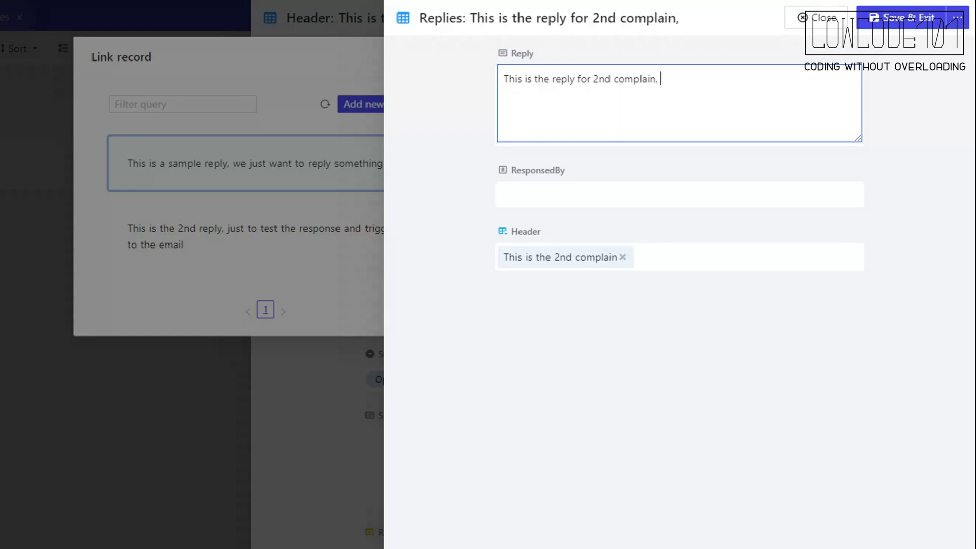
pyautogui.write('we shall se')
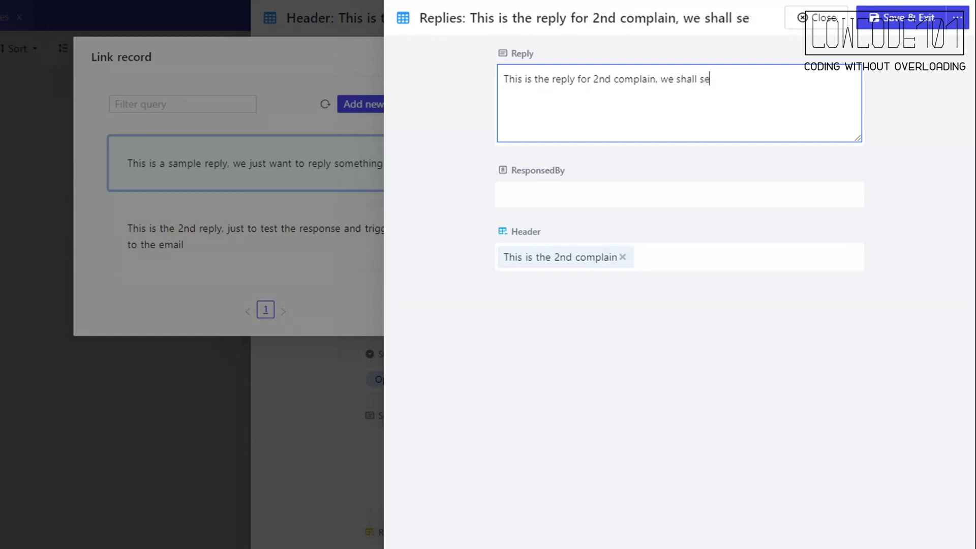
pyautogui.write('e this in email')
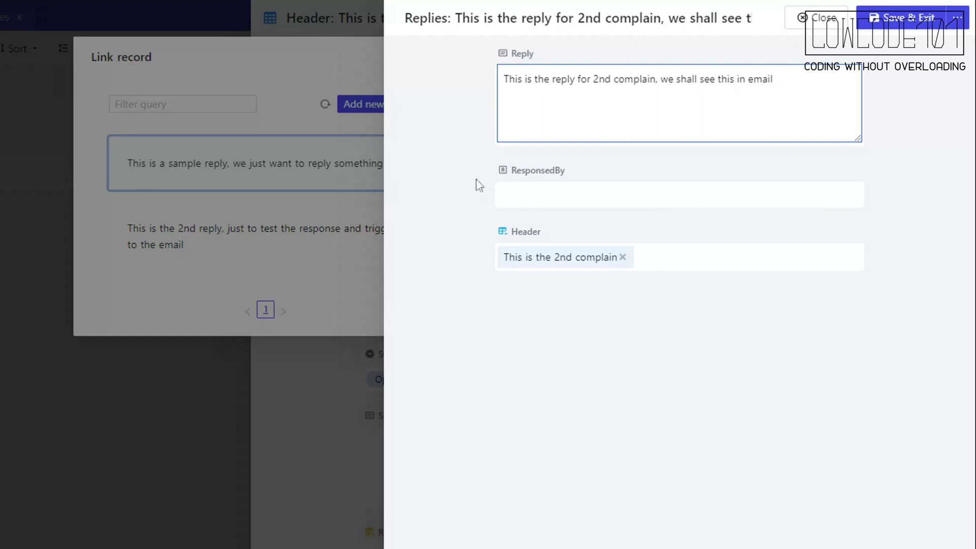
pyautogui.click(530, 203)
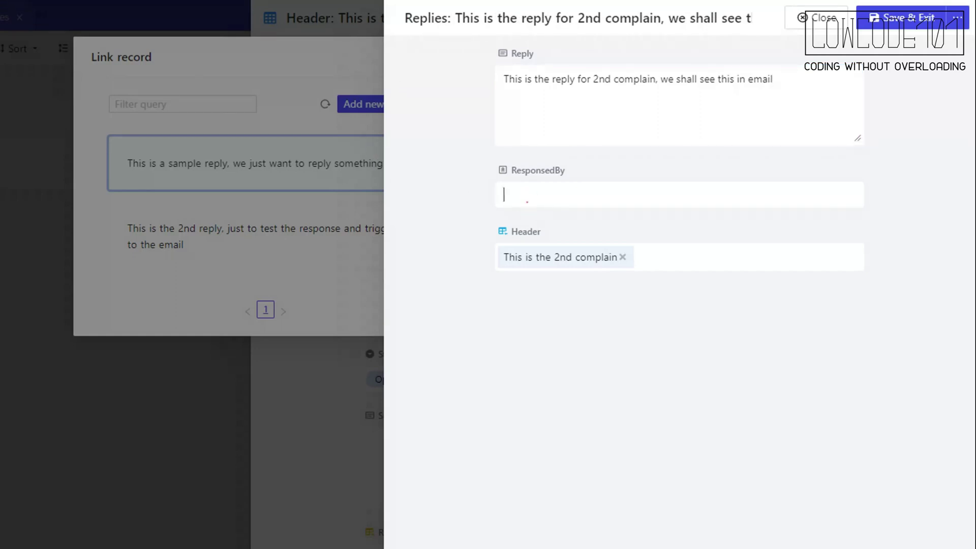
pyautogui.write('Rick')
pyautogui.click(940, 15)
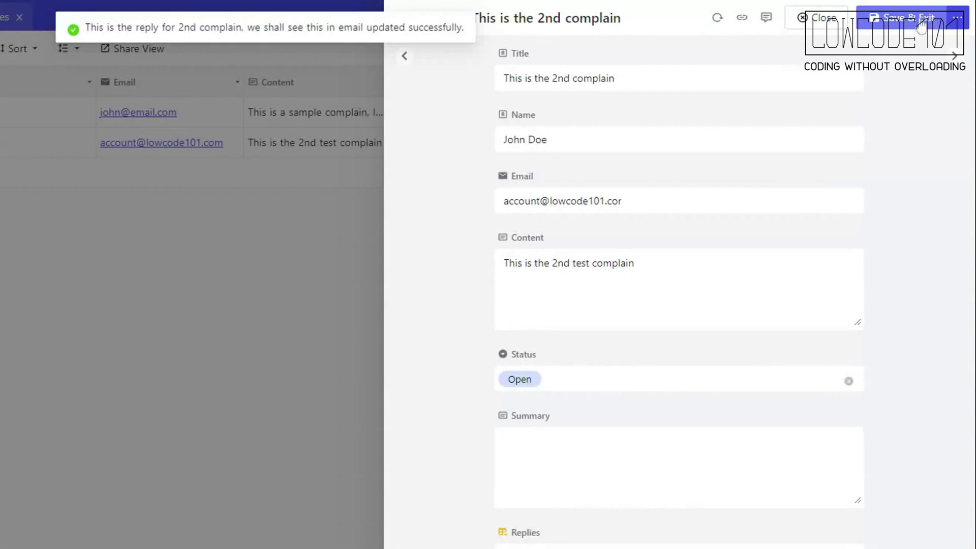
# Close the complaint and view the new reply in the Replies table
pyautogui.click(292, 348)
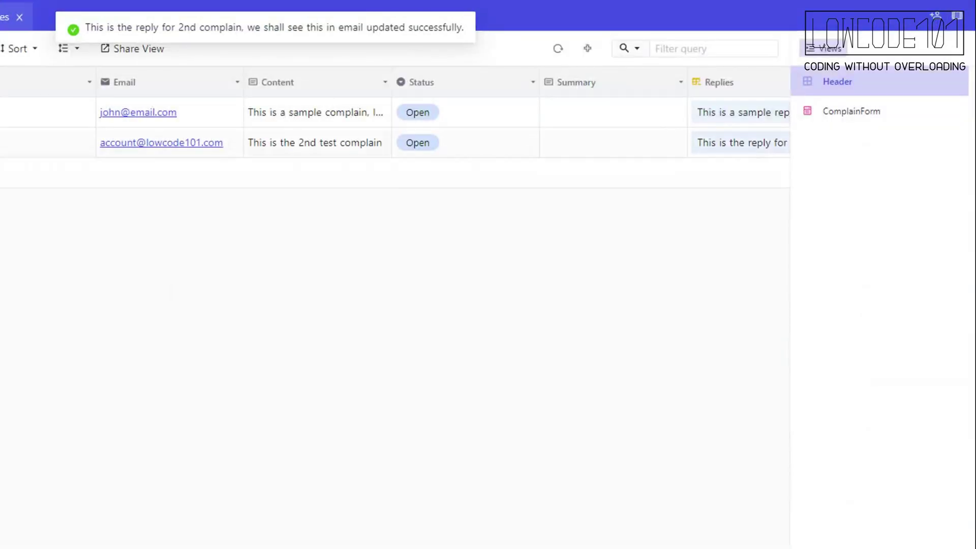
pyautogui.click(2, 152)
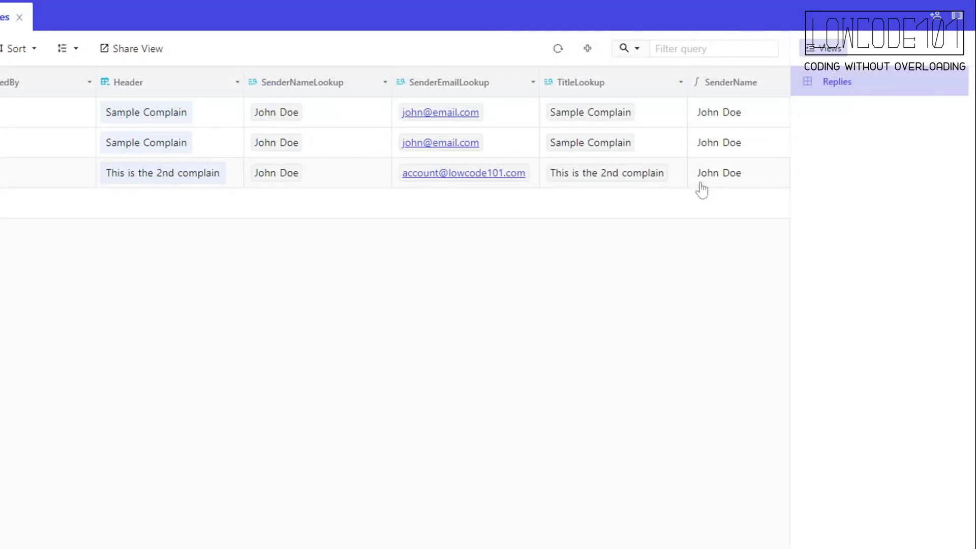
pyautogui.hscroll(1, 473, 324)
pyautogui.hscroll(5, 395, 142)
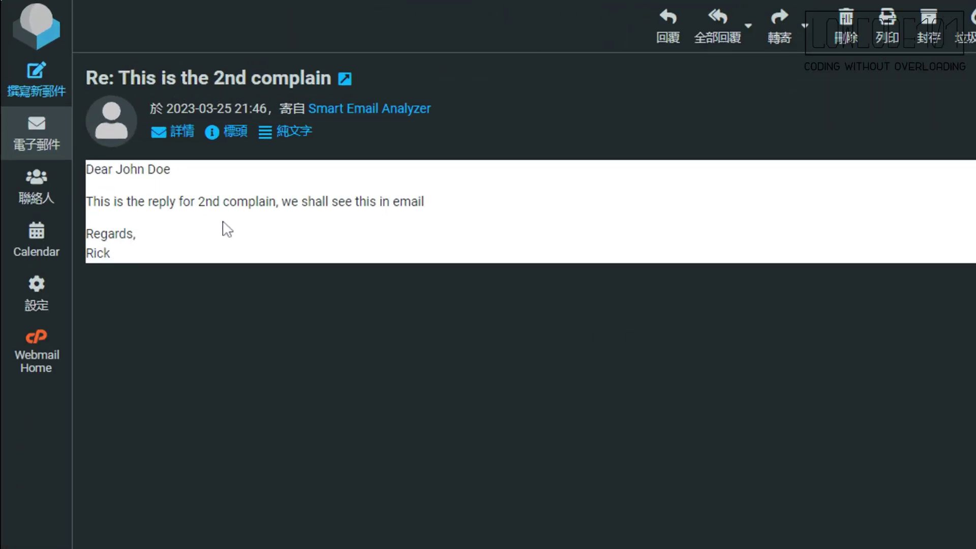
# Select and read through the body of the drafted reply to the 2nd complaint
pyautogui.moveTo(86, 168); pyautogui.dragTo(159, 239)
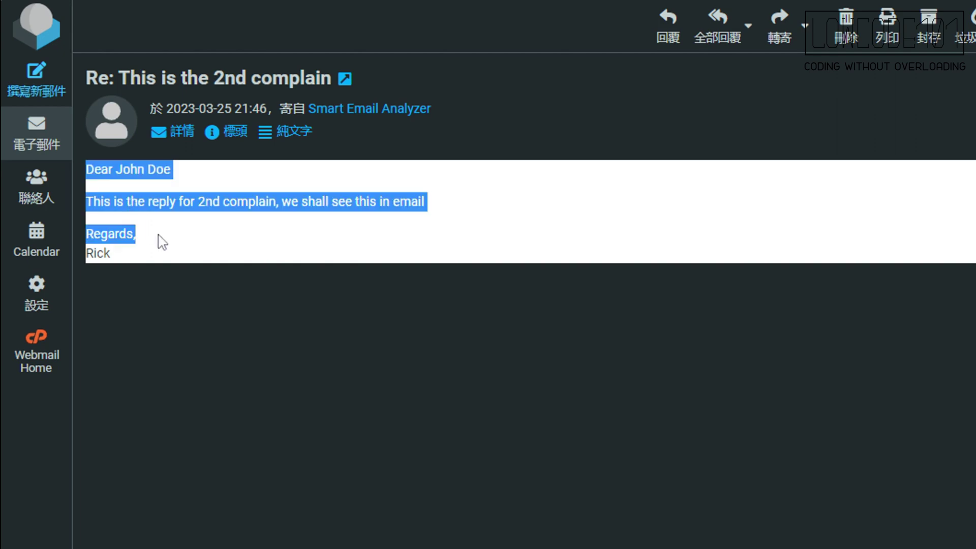
pyautogui.click(211, 235)
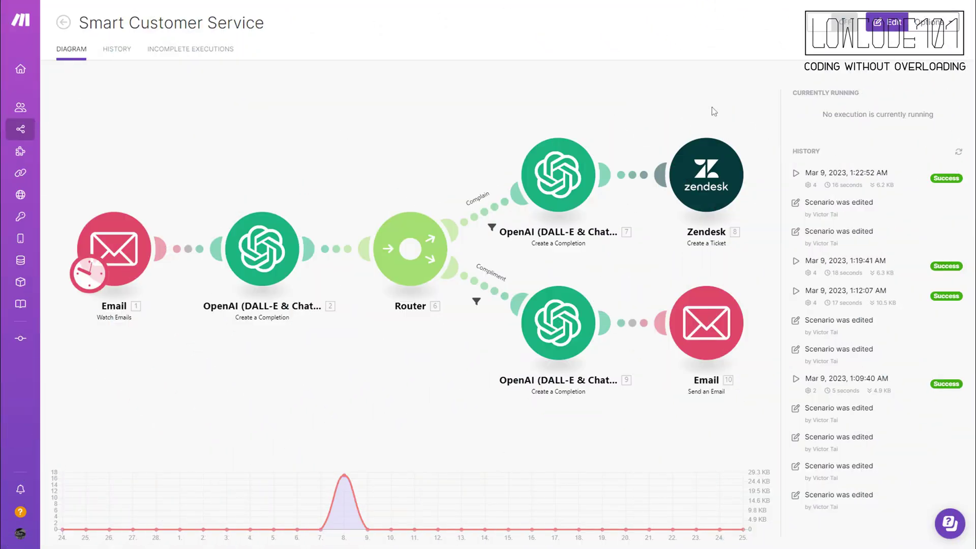
# Clone the Smart Customer Service scenario and save the copy as 'Smart Customer Service x NocoDB'
pyautogui.click(930, 22)
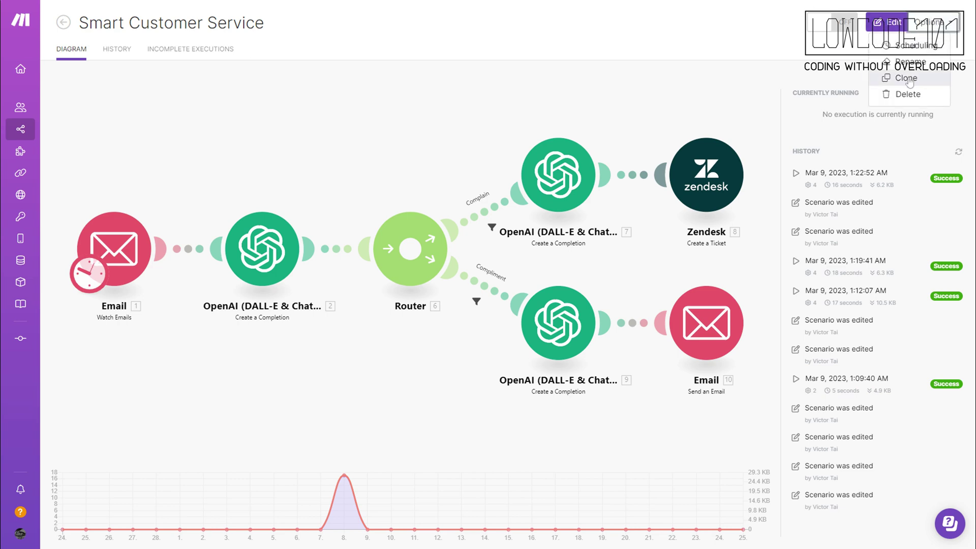
pyautogui.click(907, 77)
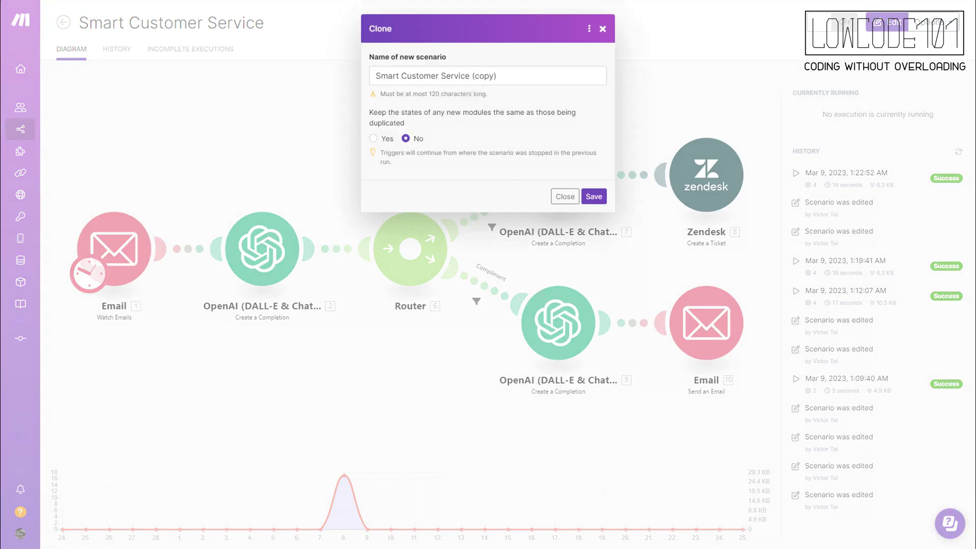
pyautogui.click(468, 76)
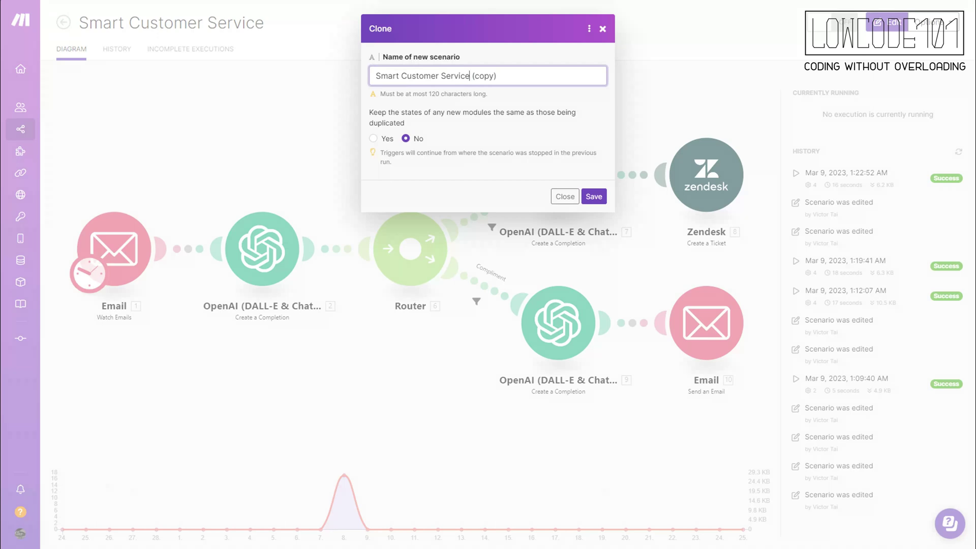
pyautogui.press('BackSpace')
pyautogui.press('BackSpace')
pyautogui.press('BackSpace')
pyautogui.press('BackSpace')
pyautogui.press('BackSpace')
pyautogui.press('BackSpace')
pyautogui.press('BackSpace')
pyautogui.write('x NocoDB')
pyautogui.click(590, 197)
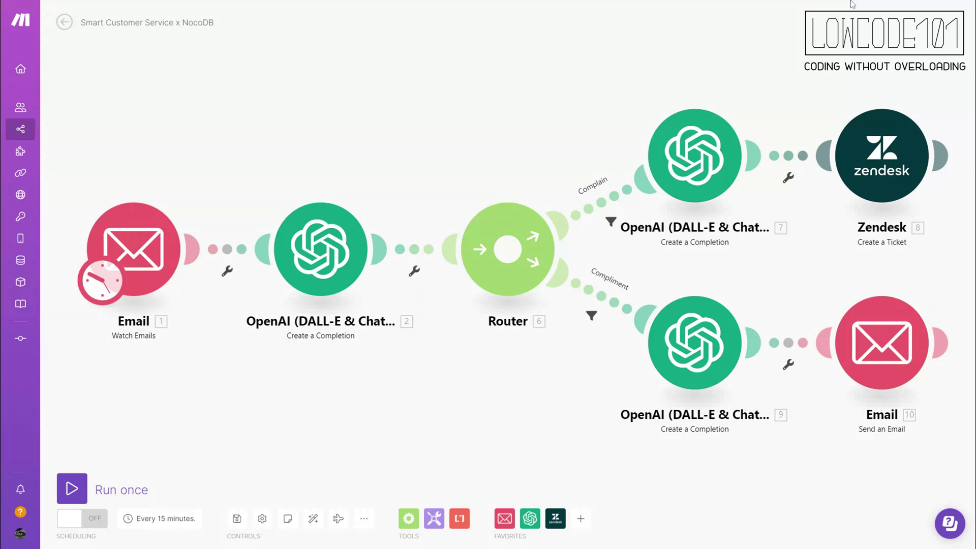
# Replace the Complain branch's Zendesk module with a NocoDB Create a Record module
pyautogui.click(880, 140)
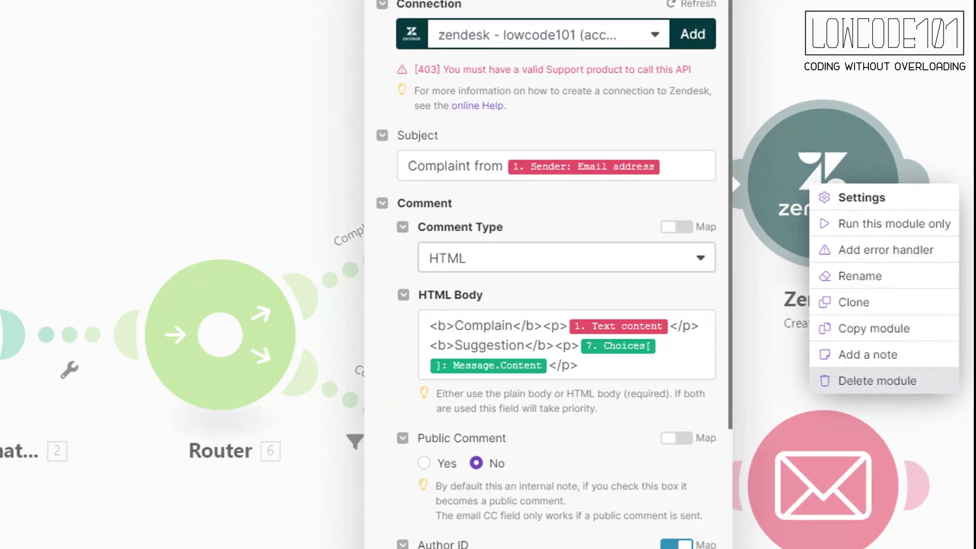
pyautogui.click(877, 381)
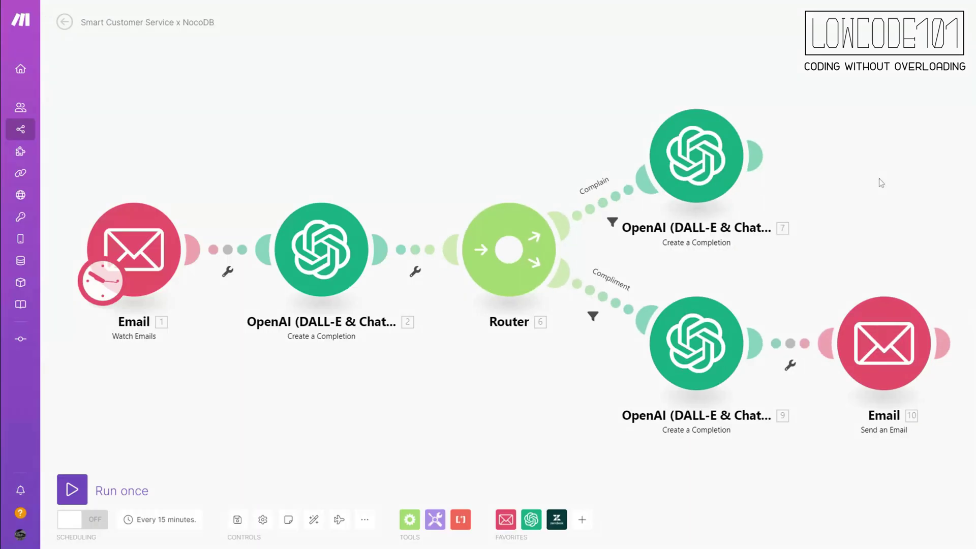
pyautogui.click(582, 520)
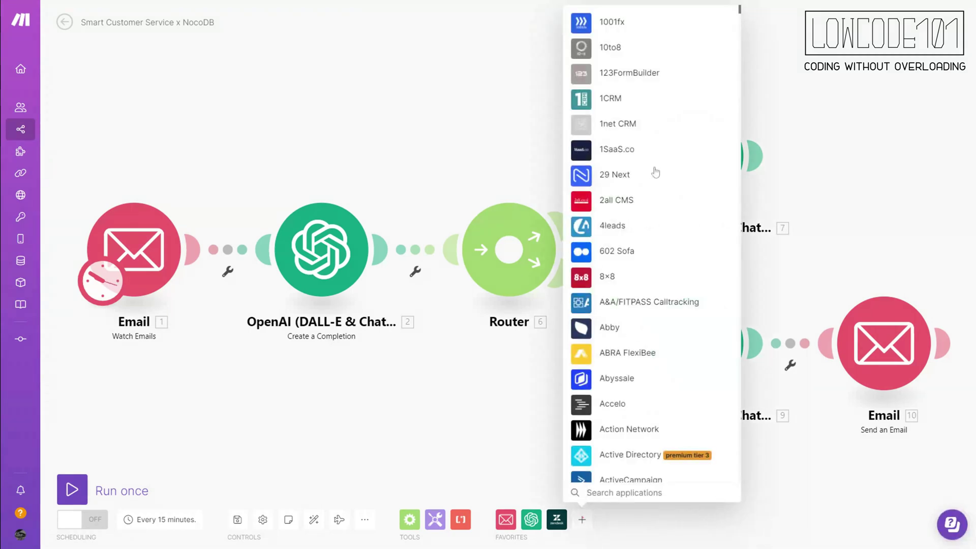
pyautogui.write('nocodb')
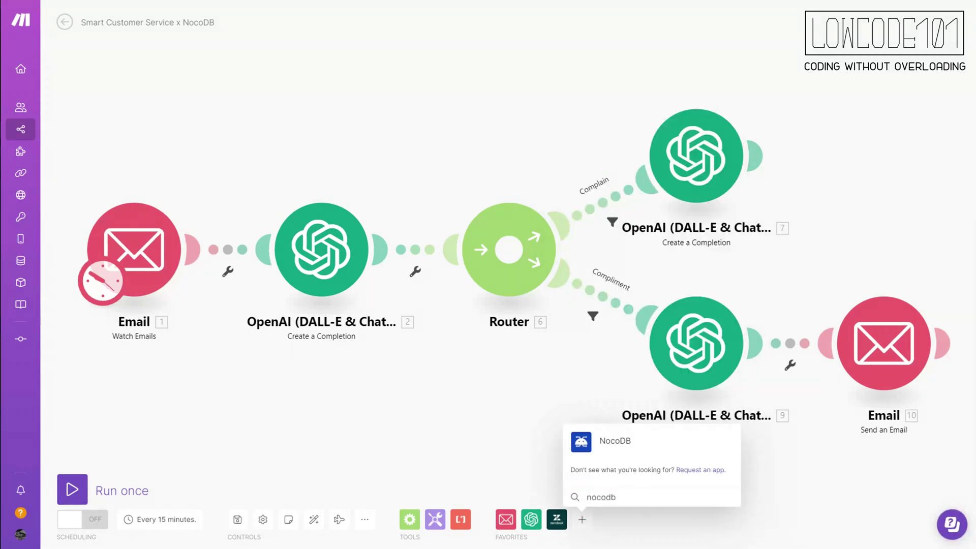
pyautogui.click(581, 442)
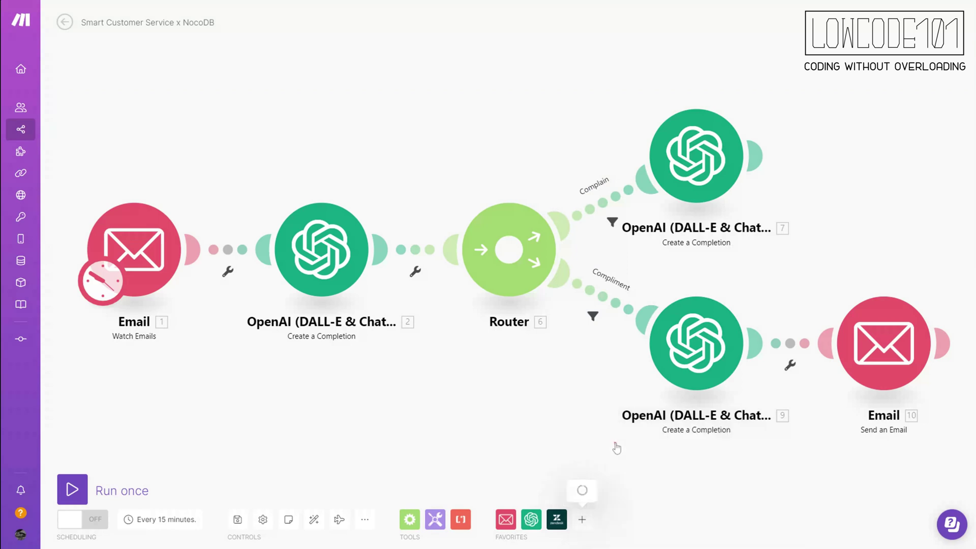
pyautogui.click(582, 520)
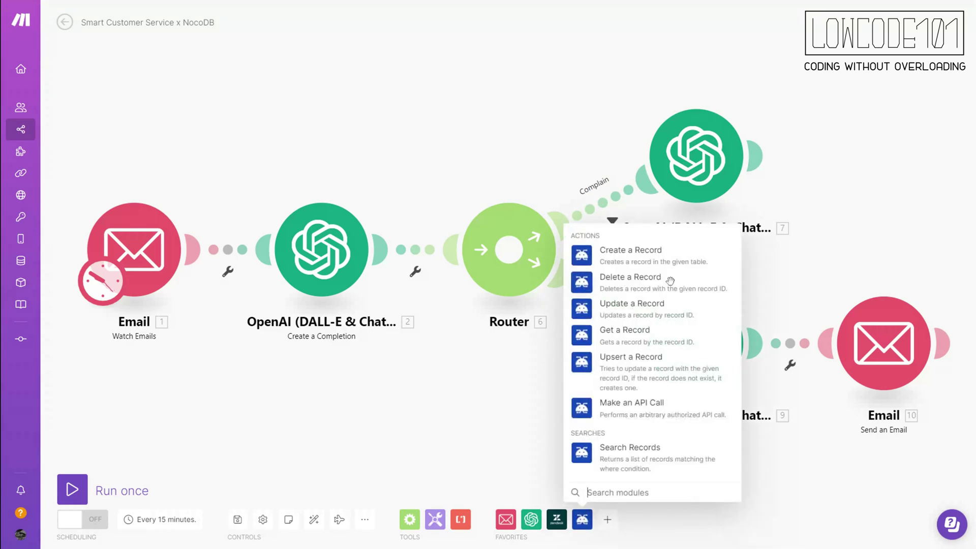
pyautogui.click(651, 254)
pyautogui.click(889, 173)
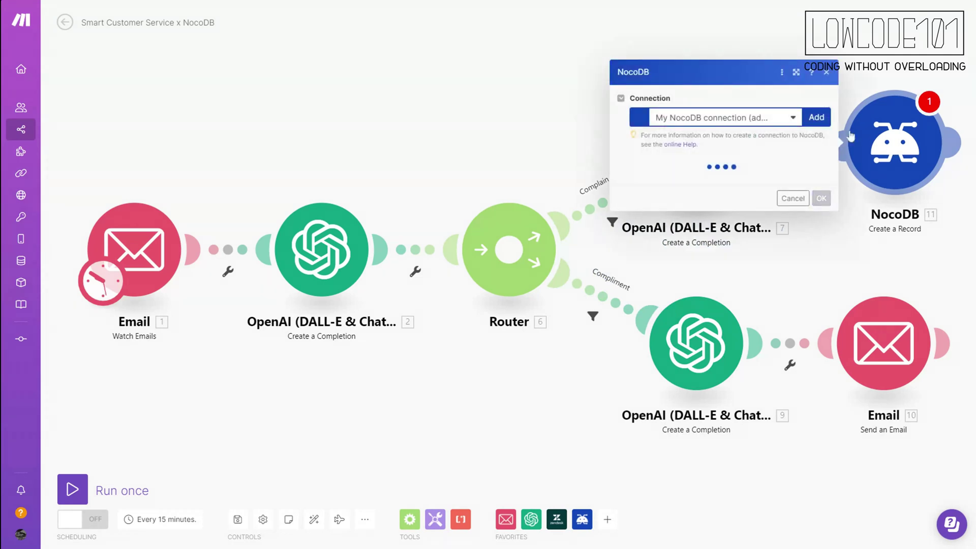
pyautogui.click(792, 120)
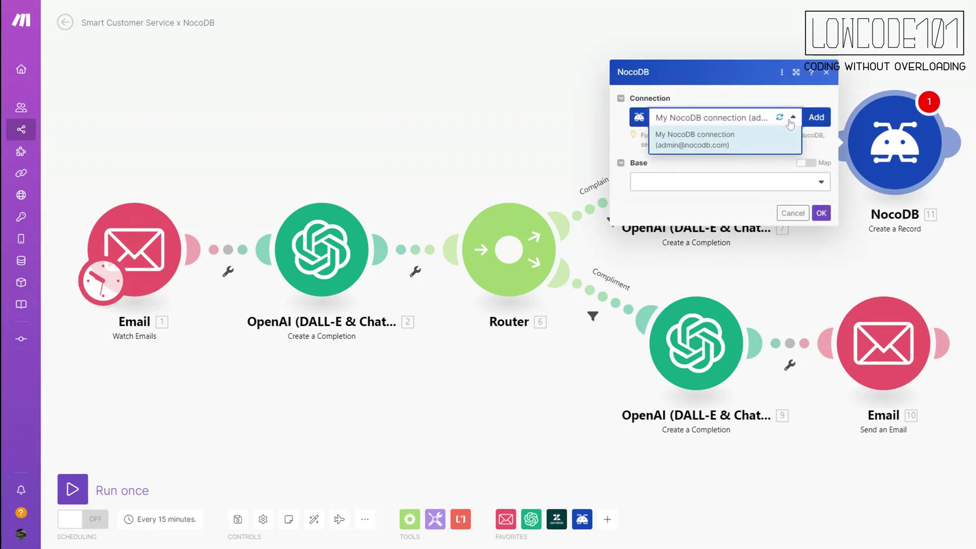
# Point the NocoDB module at My NocoDB connection, Smart Customer Service Helpdesk base and Header table
pyautogui.click(777, 101)
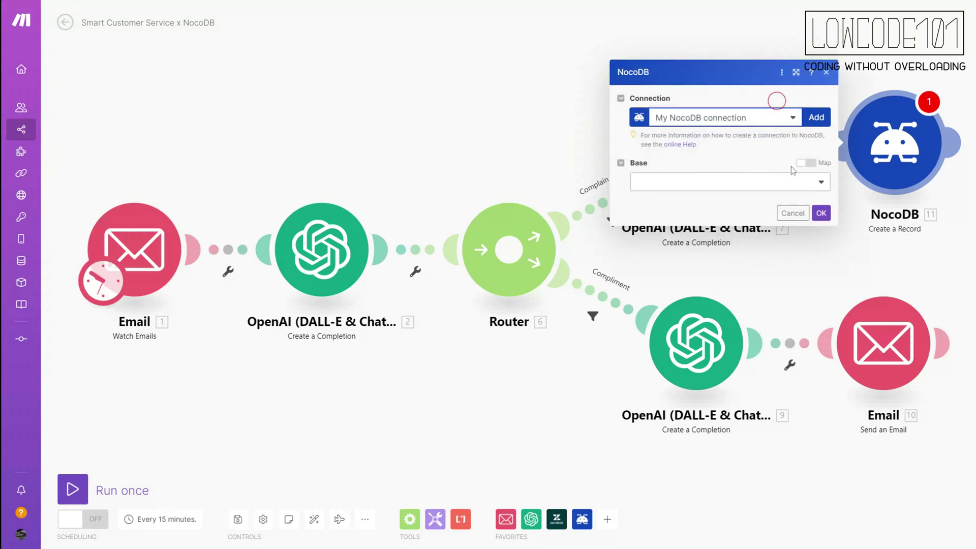
pyautogui.click(802, 184)
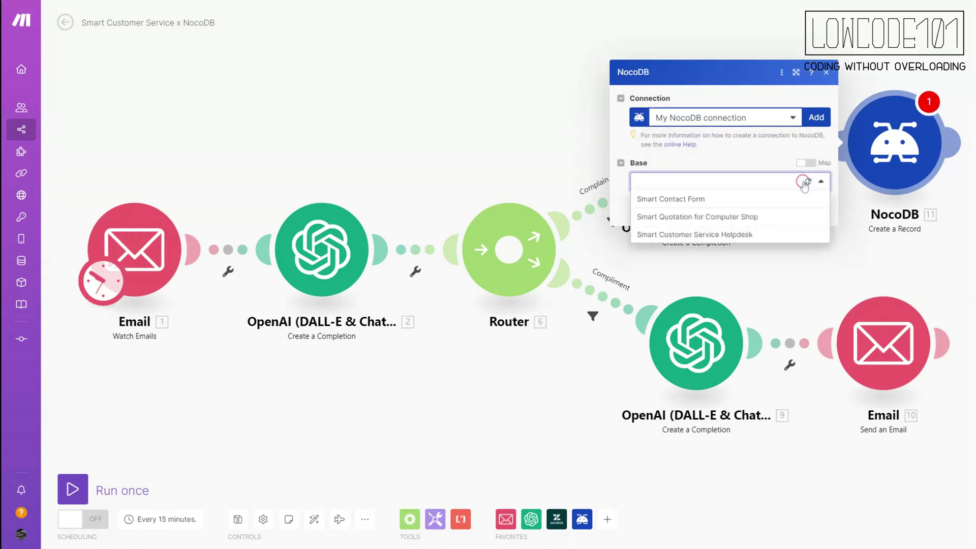
pyautogui.click(725, 235)
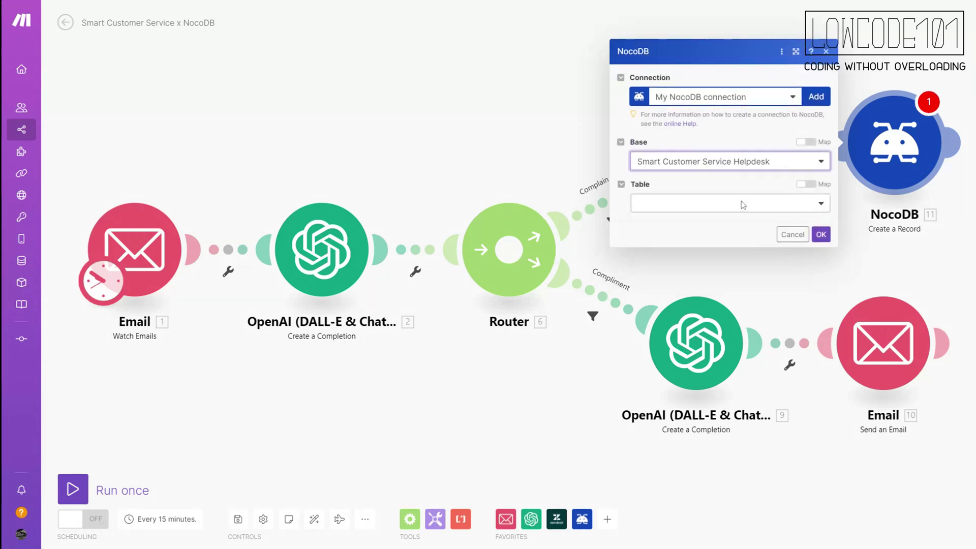
pyautogui.click(753, 209)
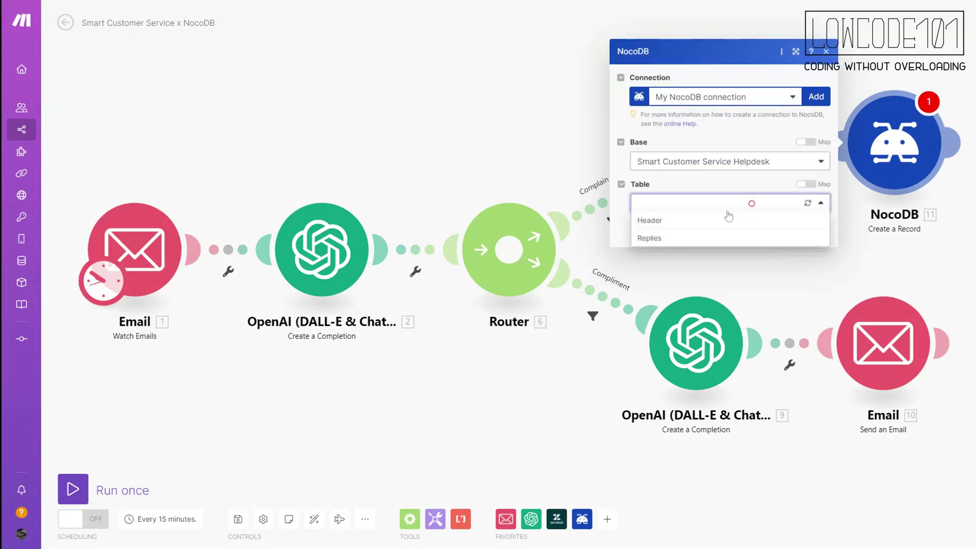
pyautogui.click(648, 219)
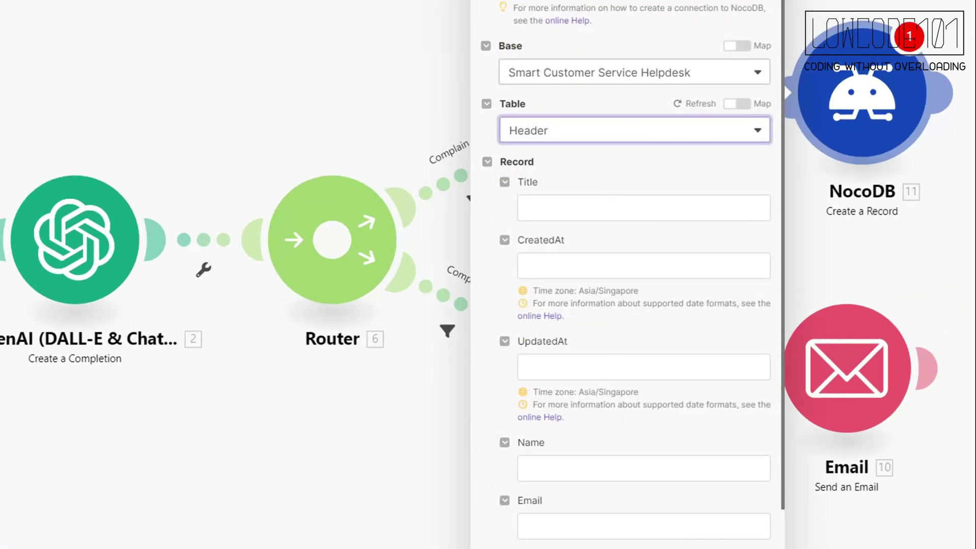
pyautogui.click(643, 208)
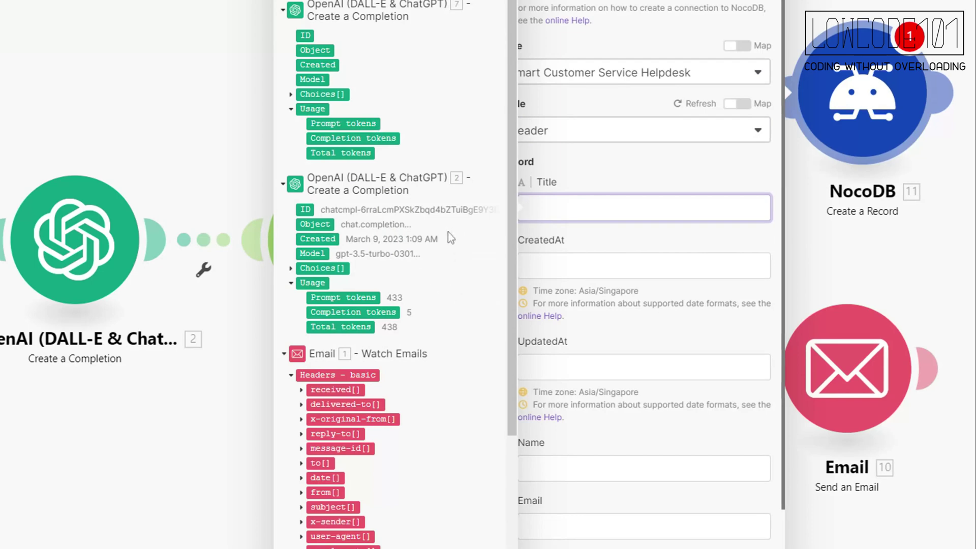
# Map the email Subject to Title, sender name to Name and sender address to Email
pyautogui.scroll(-5, 447, 234)
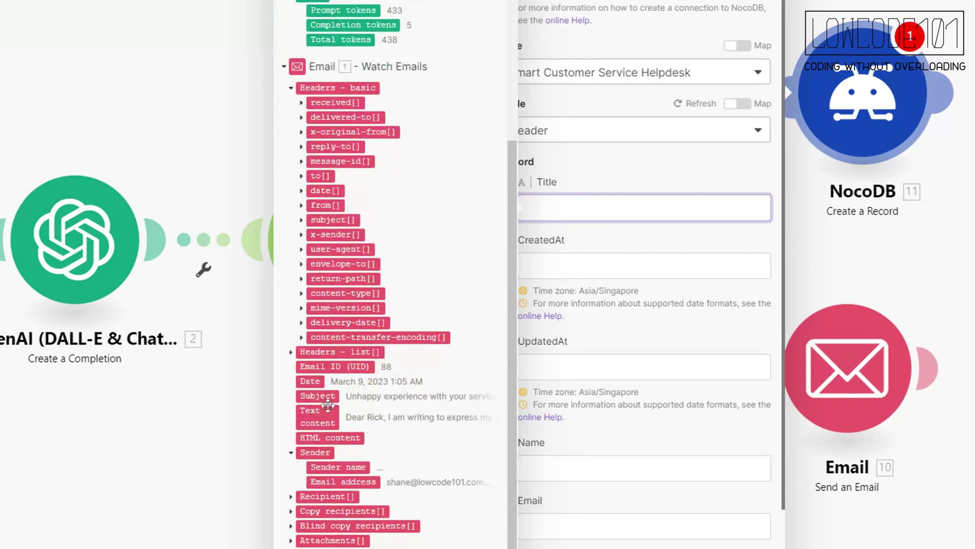
pyautogui.moveTo(330, 396); pyautogui.dragTo(559, 208)
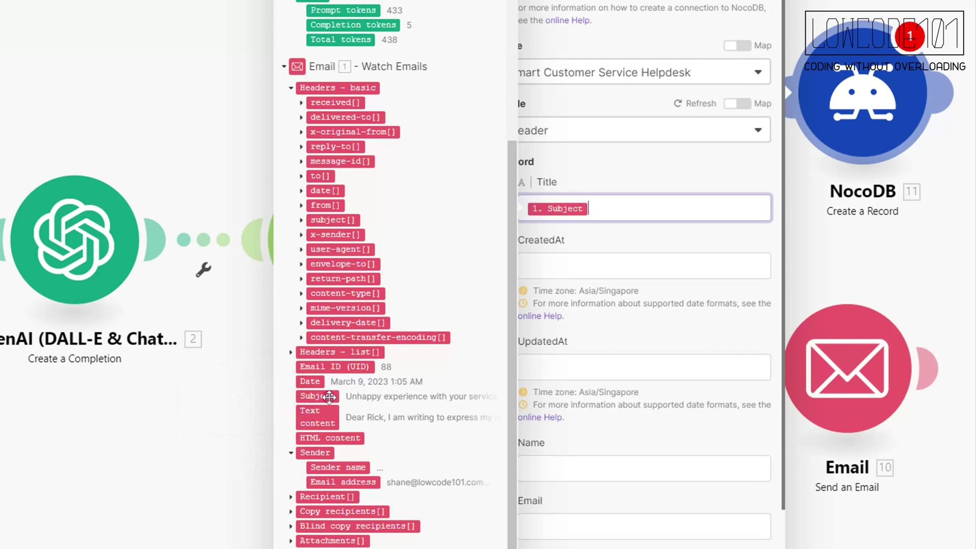
pyautogui.click(608, 245)
pyautogui.scroll(-3, 605, 343)
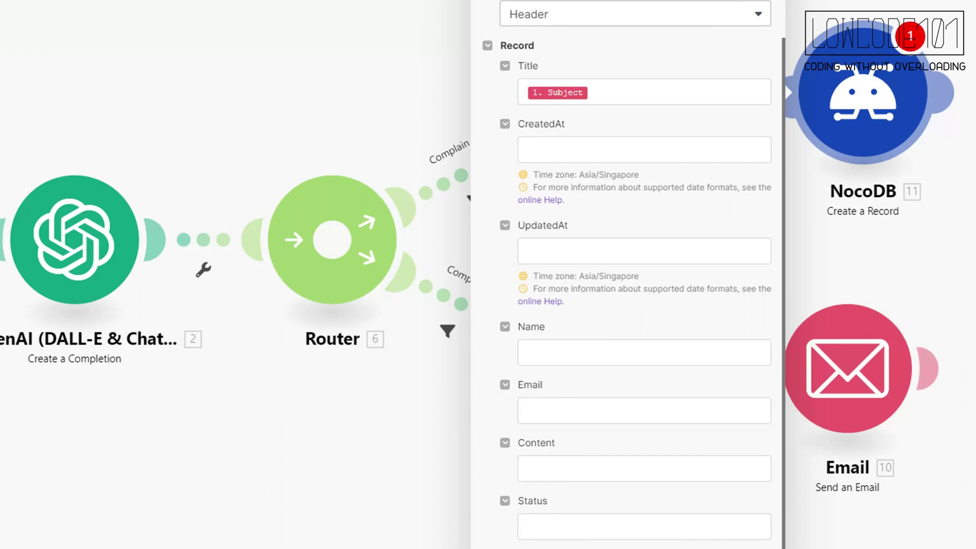
pyautogui.click(644, 353)
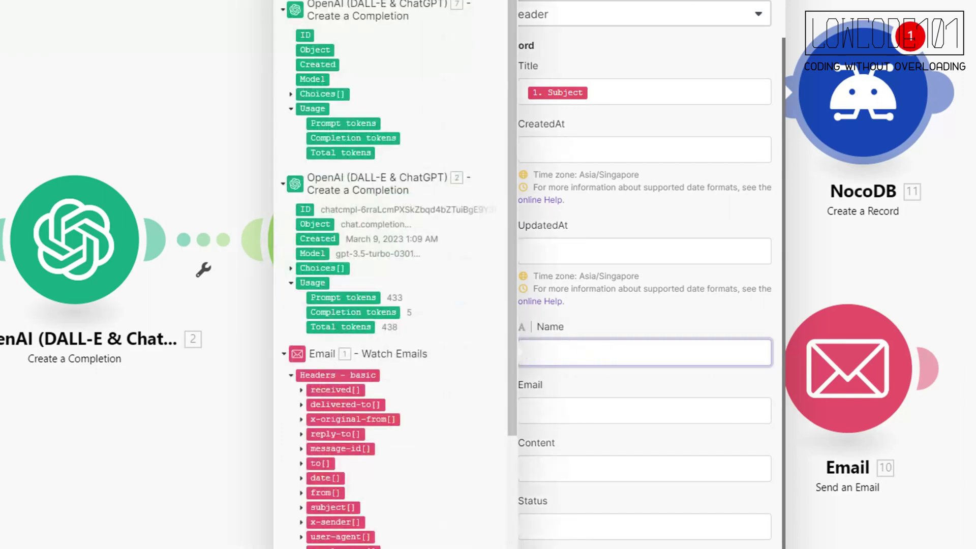
pyautogui.scroll(-4, 409, 415)
pyautogui.scroll(-1, 409, 414)
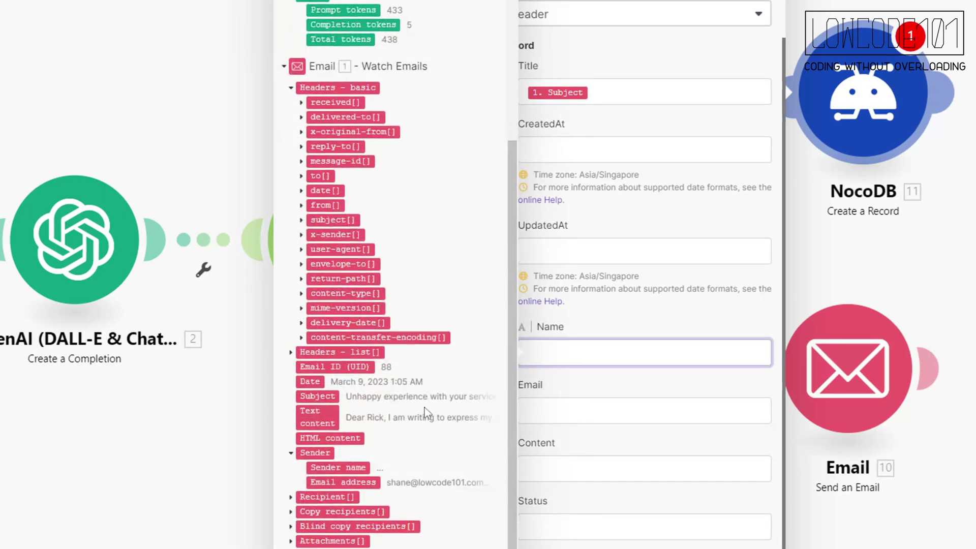
pyautogui.click(349, 467)
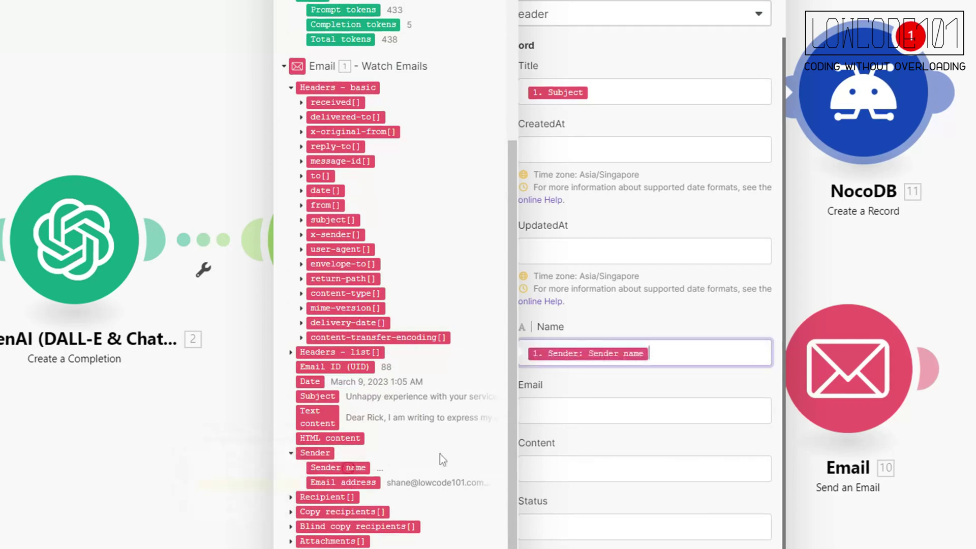
pyautogui.press('Tab')
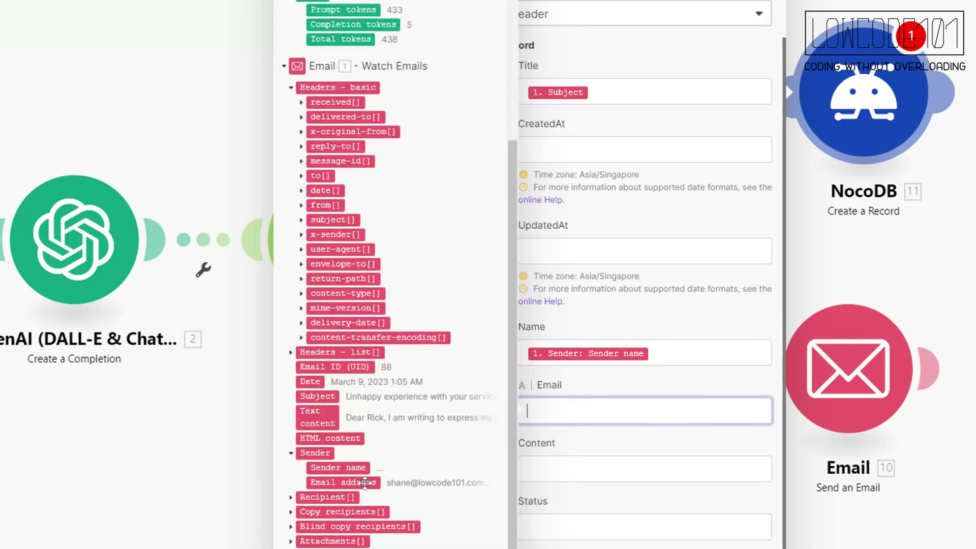
pyautogui.click(366, 483)
# Map text content to Content, set Status to Open, fill Summary from module 7's message content
pyautogui.click(585, 466)
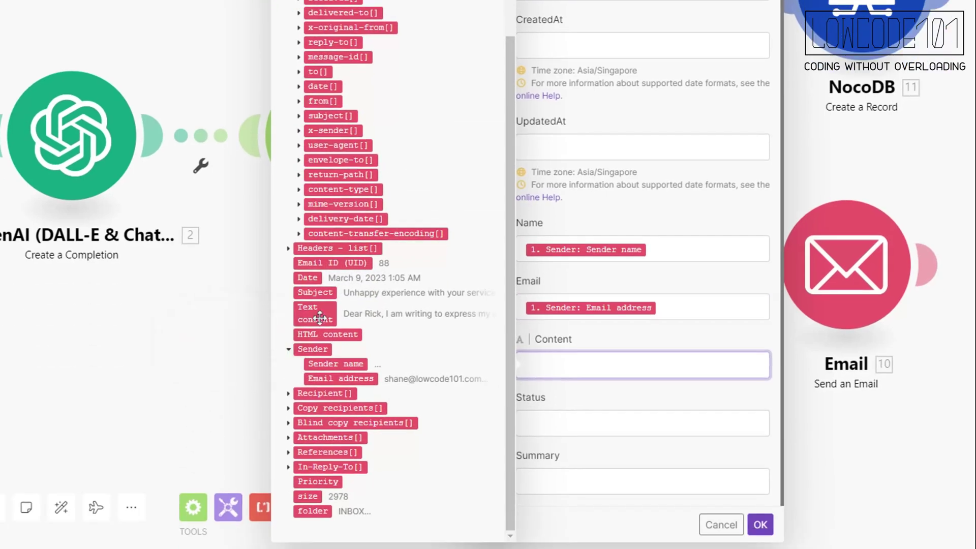
pyautogui.click(320, 317)
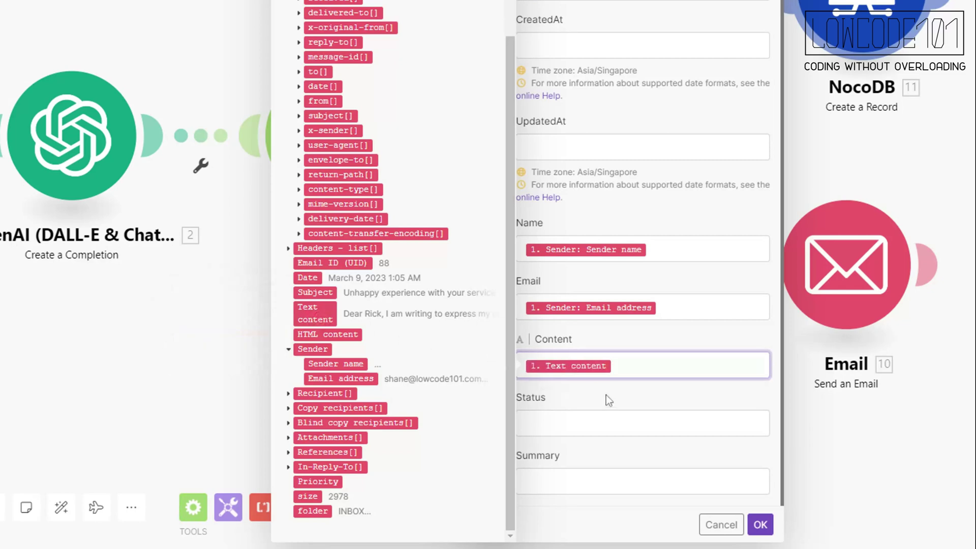
pyautogui.click(606, 396)
pyautogui.click(582, 421)
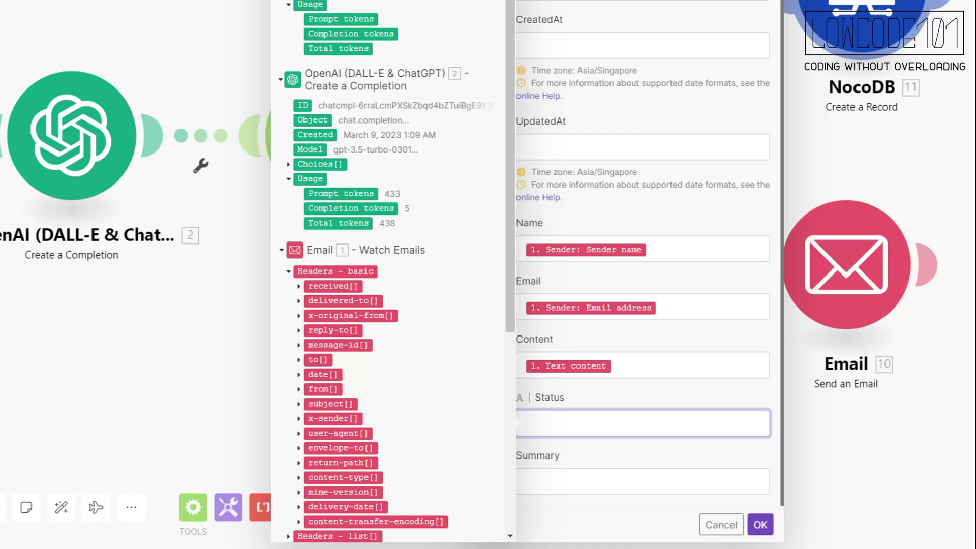
pyautogui.write('Open')
pyautogui.click(557, 484)
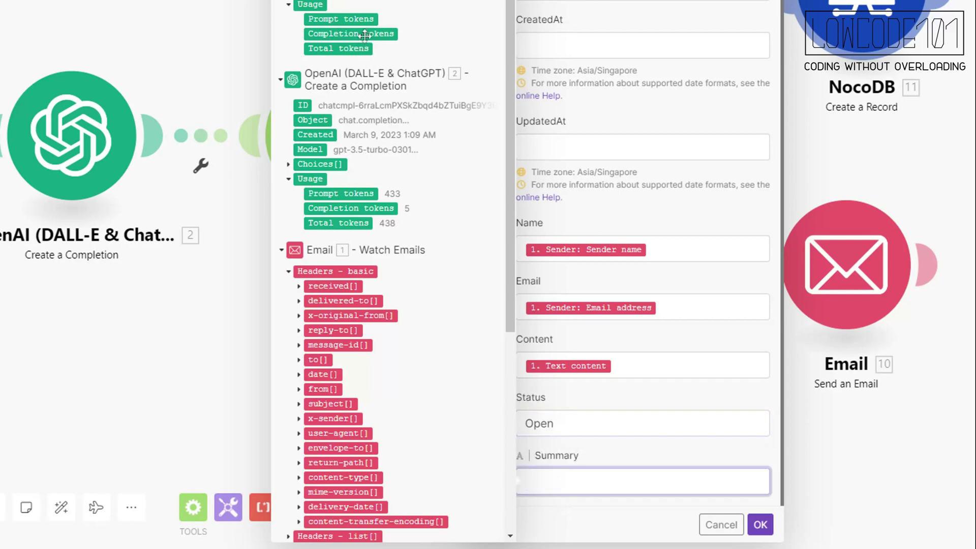
pyautogui.scroll(2, 295, 10)
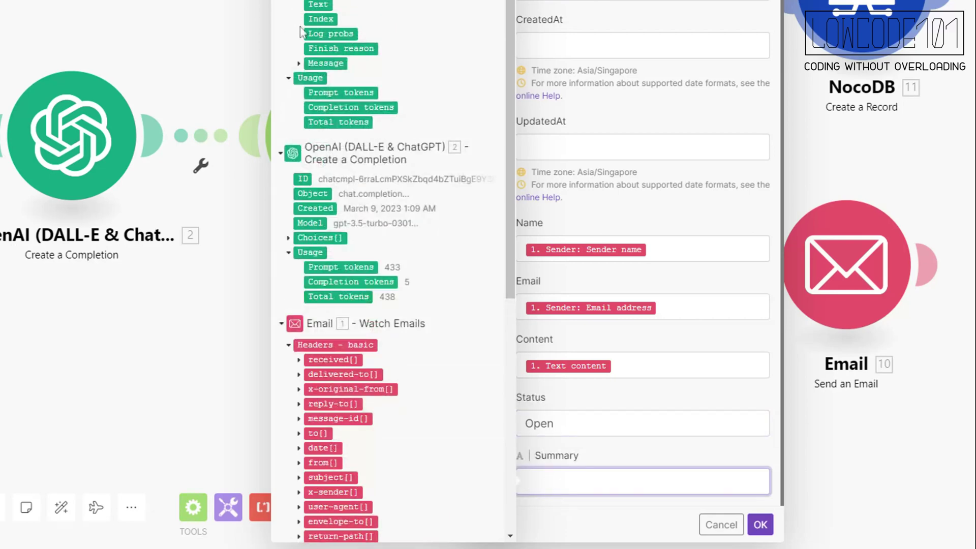
pyautogui.click(299, 64)
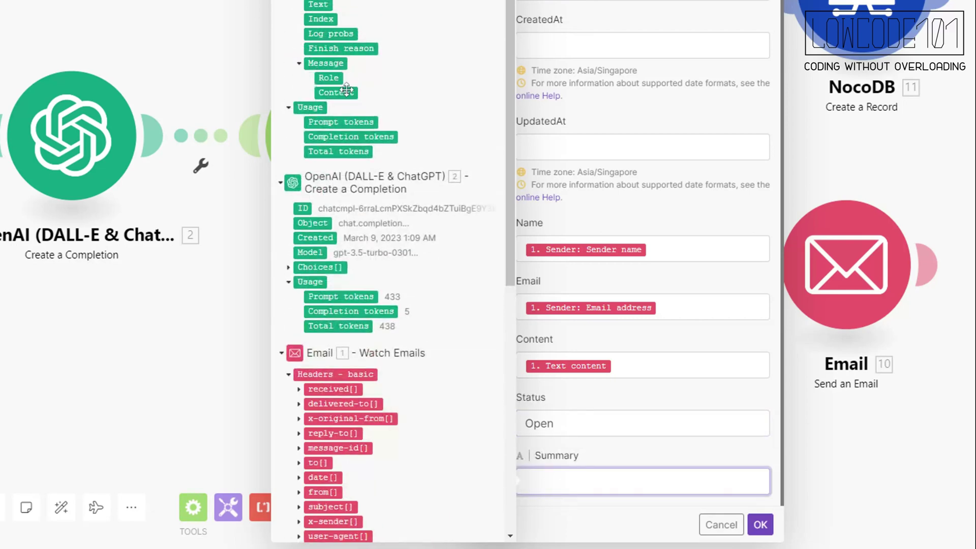
pyautogui.click(337, 93)
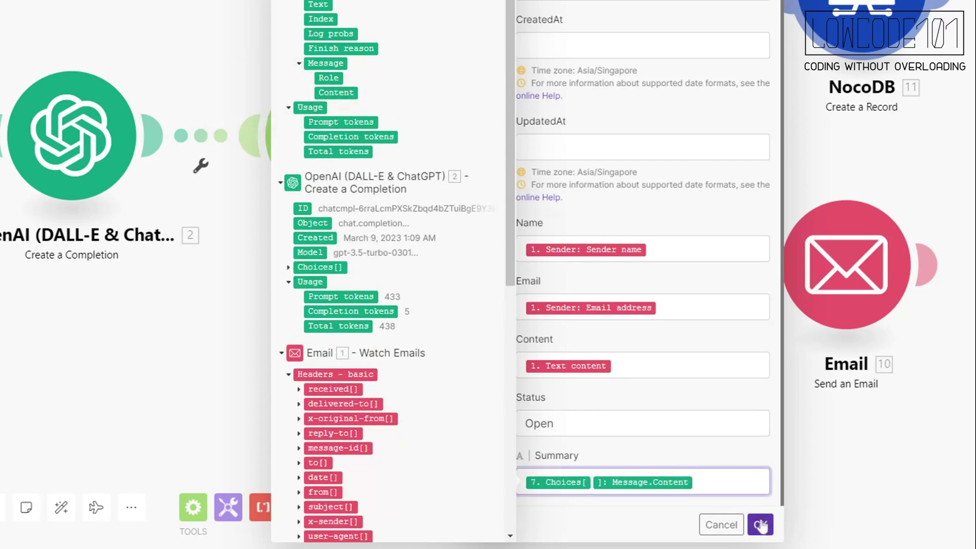
pyautogui.click(762, 526)
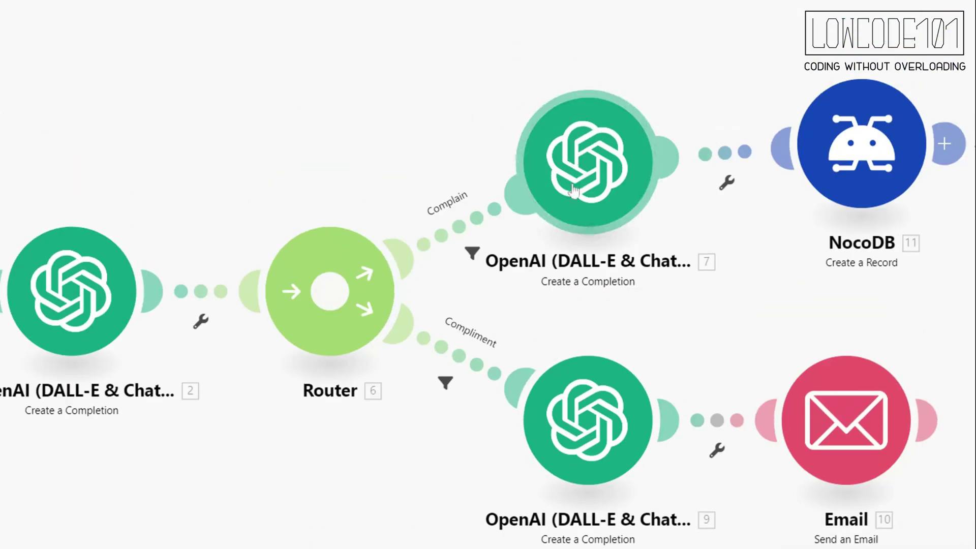
# Reword OpenAI module 7's prompt to 'suggest a summary and reply to this email' and confirm
pyautogui.click(574, 155)
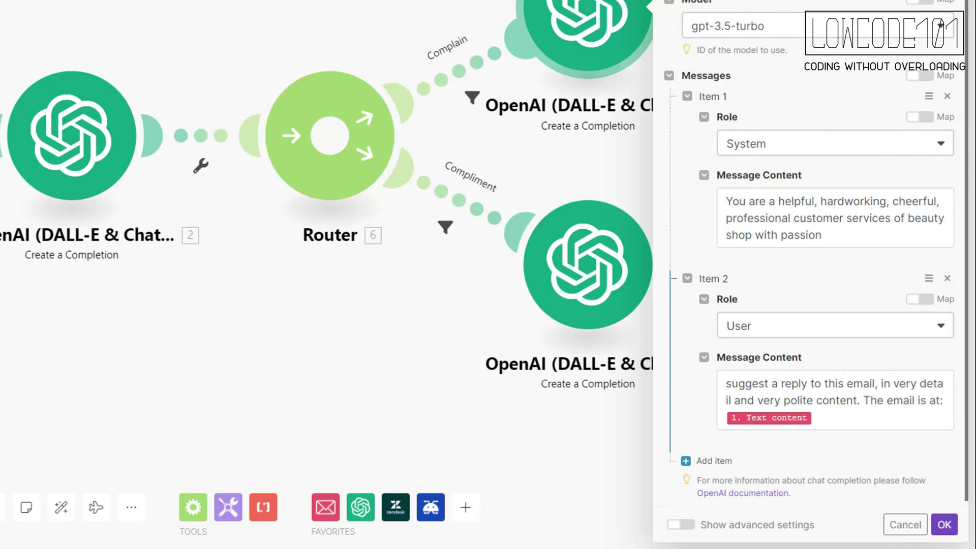
pyautogui.scroll(-1, 814, 254)
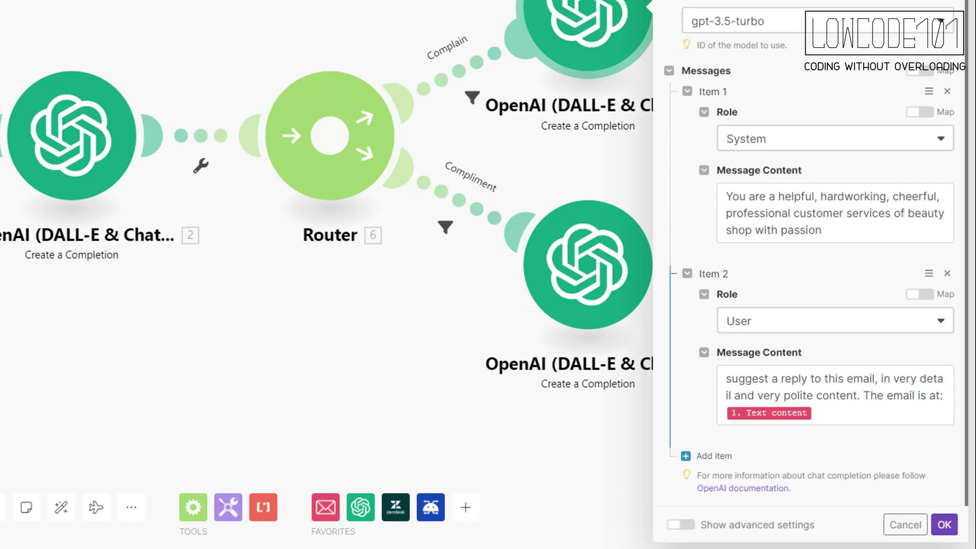
pyautogui.doubleClick(795, 379)
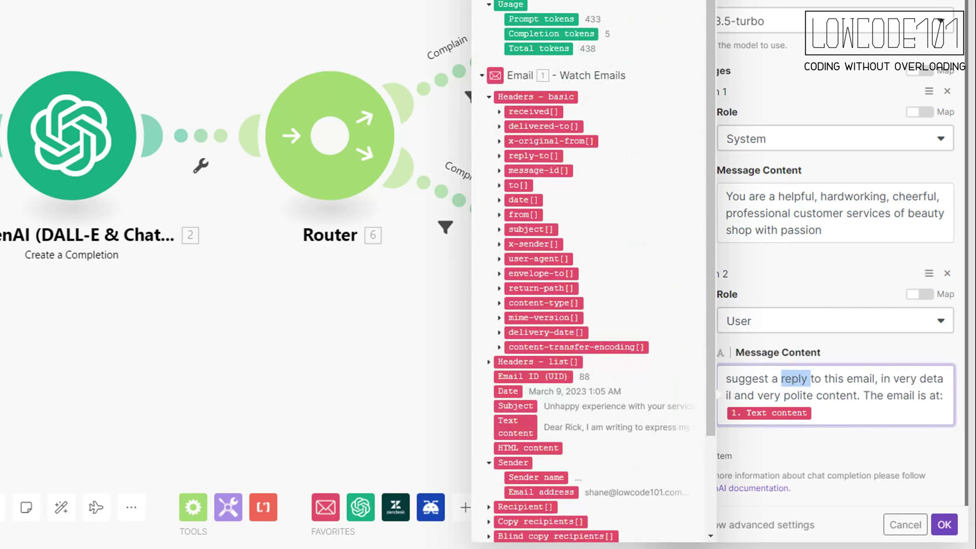
pyautogui.write('summary')
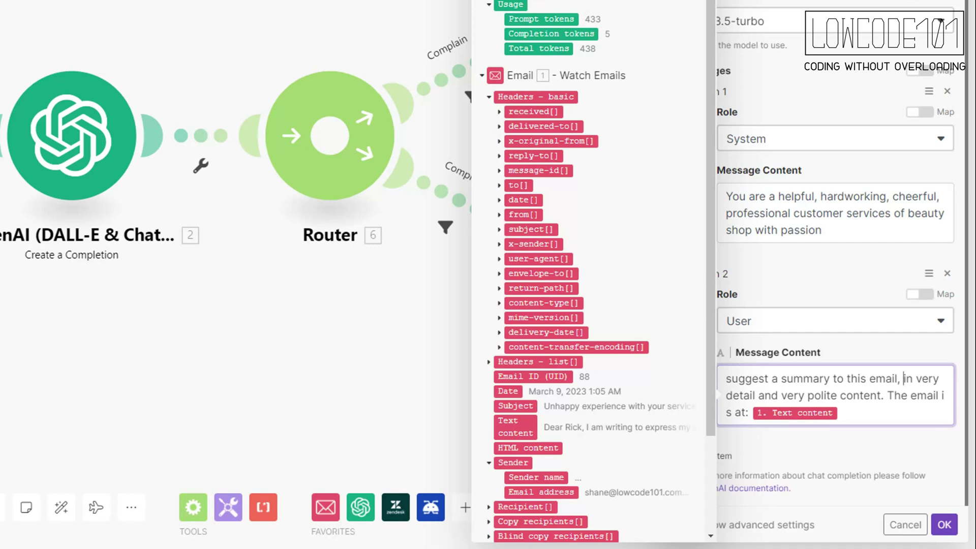
pyautogui.click(832, 378)
pyautogui.write('and ')
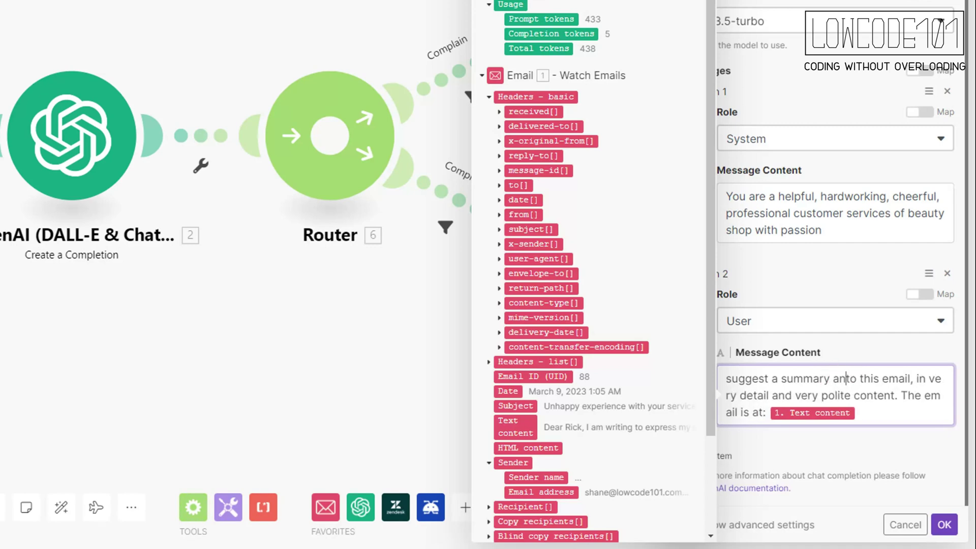
pyautogui.write('reply')
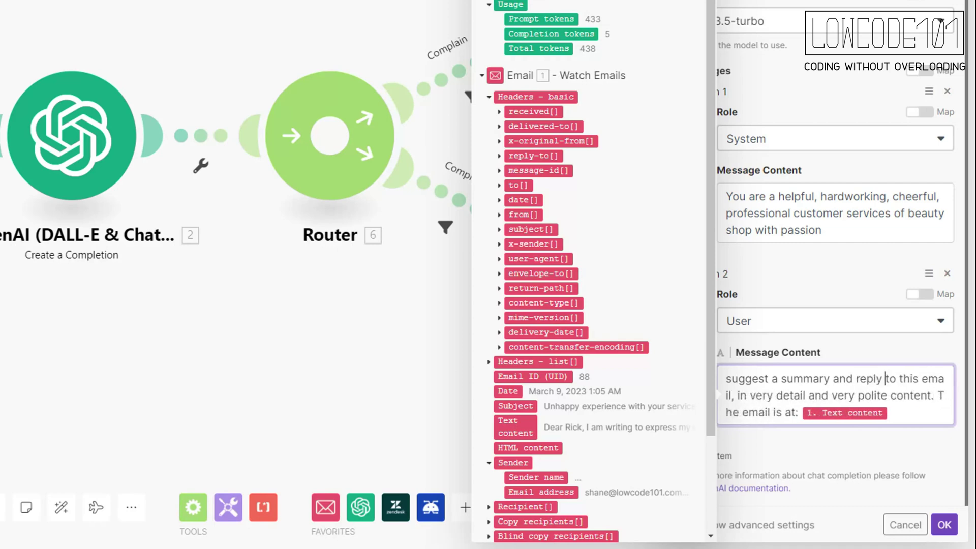
pyautogui.click(871, 461)
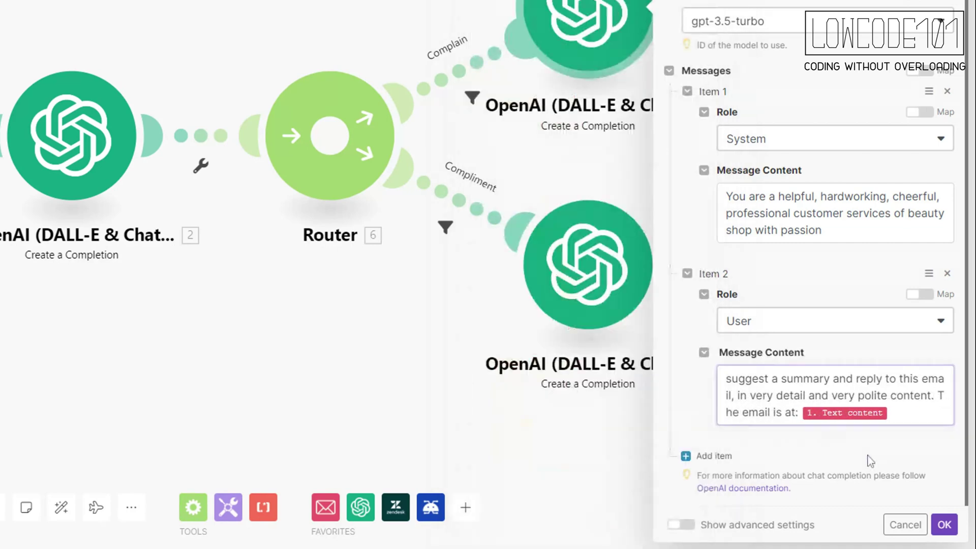
pyautogui.click(946, 525)
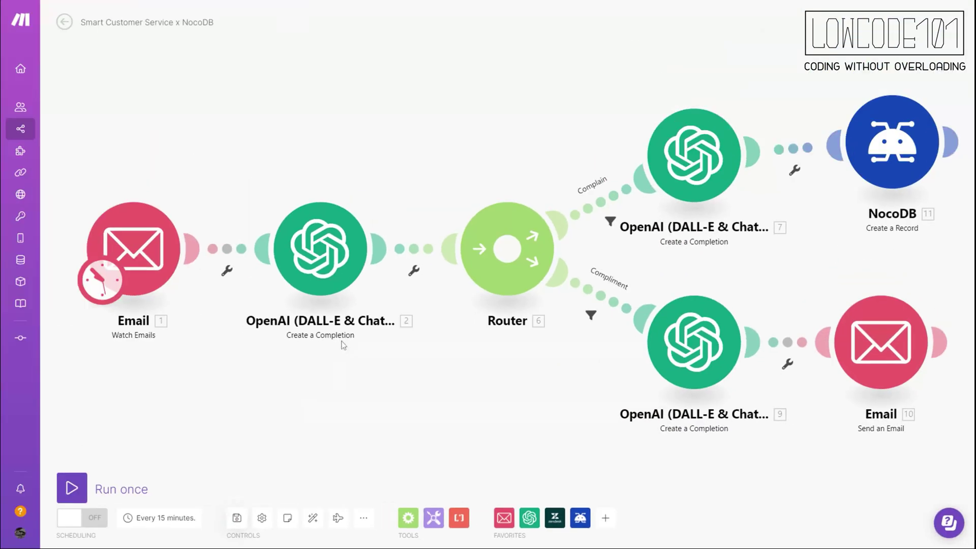
# Save the scenario, then email the shop a pasted complaint titled 'Unpleasant experience in your shop'
pyautogui.hotkey('ctrl', 's')
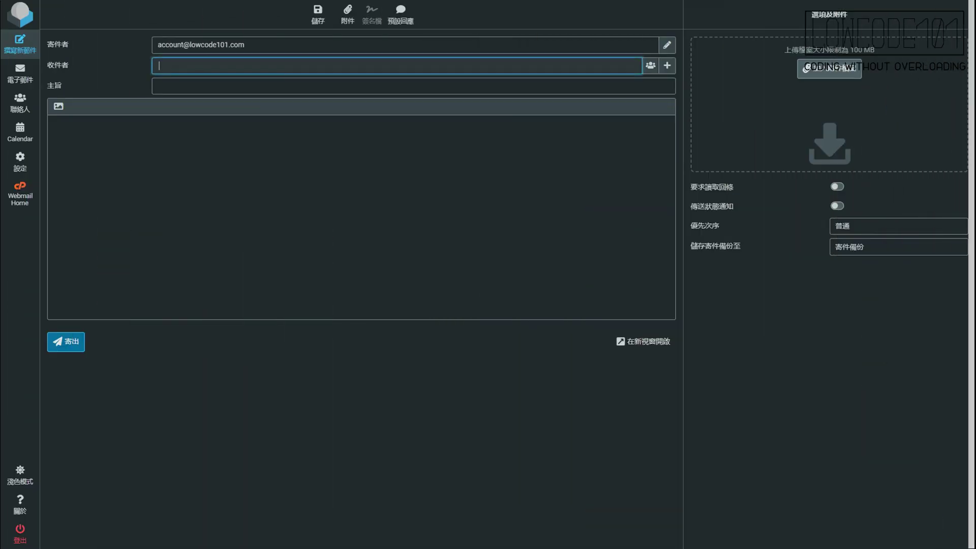
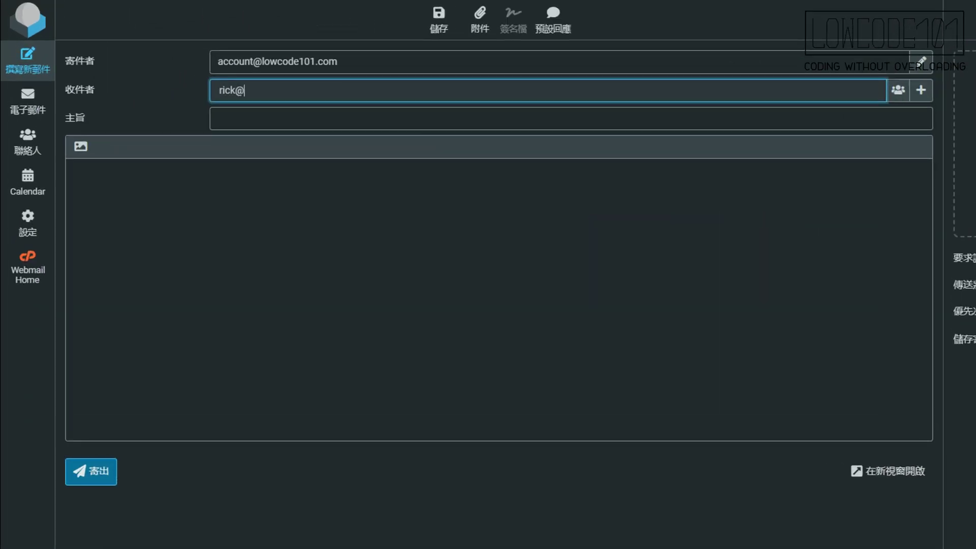
pyautogui.press('Tab')
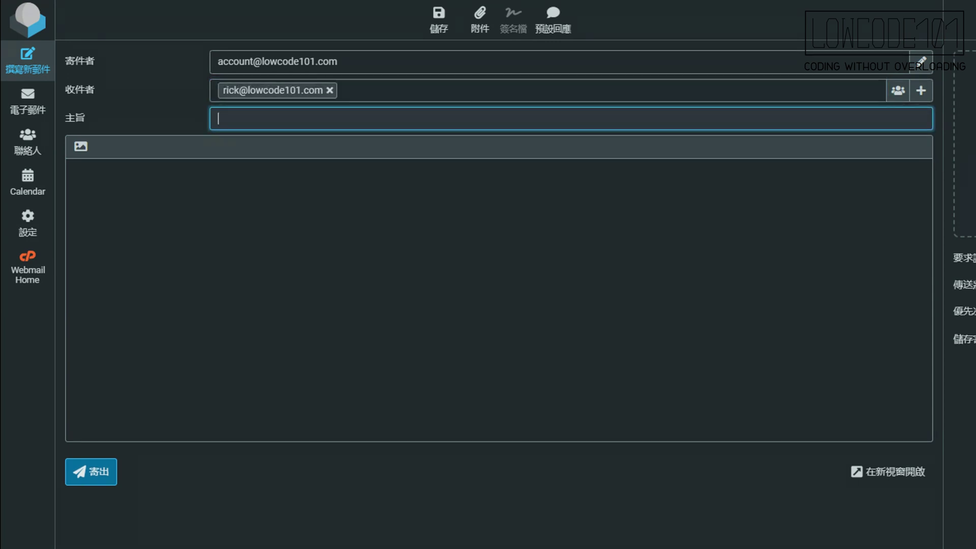
pyautogui.write('Unpleasant experience in your')
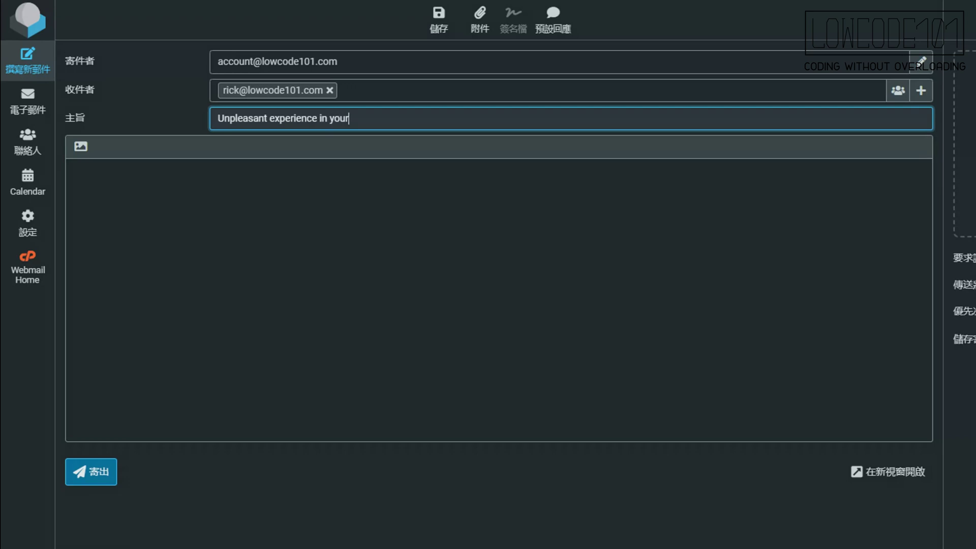
pyautogui.write(' shop')
pyautogui.click(312, 166)
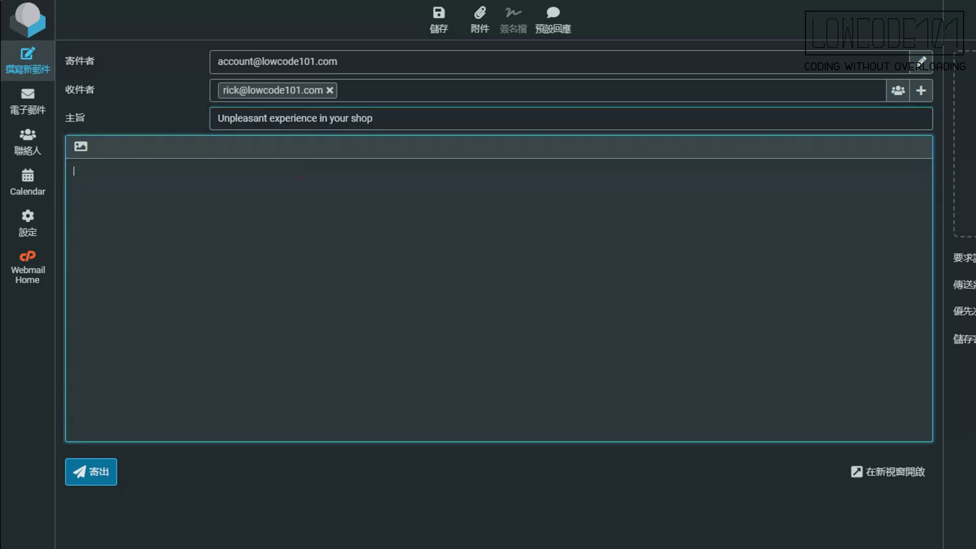
pyautogui.write("Dear Rick, I am writing to express my disappointment and frustration with the service I received at your beauty shop on 2023-03-02. I have been a loyal customer of your establishment for 10 years and have always been pleased with the level of service I have received. However, on this particular occasion, I was extremely dissatisfied with the service provided by one of your staff members, Jane.  My appointment with Jane was scheduled for 10:30am on 2023-02-03. Upon arrival, I was greeted by Jane, who did not even look up from her phone to acknowledge my presence. I waited for several minutes before she finally looked up and asked me what I needed. She did not seem interested in providing me with any information or guidance regarding the services available, nor did she offer any recommendations for what would be best suited for me.  During the service, I found her to be extremely unprofessional, rude, and inconsiderate. She was rough during the treatment, and when I asked her to be more gentle, she responded with a sarcastic remark. Furthermore, she seemed disinterested in engaging in any sort of conversation, and I was left feeling uncomfortable and unwelcome.  I understand that everyone can have a bad day, but I found Jane's behavior to be completely unacceptable. As a loyal customer, I expect to receive courteous and professional service from your staff. I left your establishment feeling upset and disappointed, which is not the experience I have come to expect from your beauty shop.  I would appreciate it if you could investigate this matter and take appropriate action to ensure that such incidents do not occur in the future. I would also appreciate it if you could offer me a refund for the service I received from Jane. I look forward to hearing back from you soon with your response.  Thank you for your attention to this matter.  Sincerely, Mary")
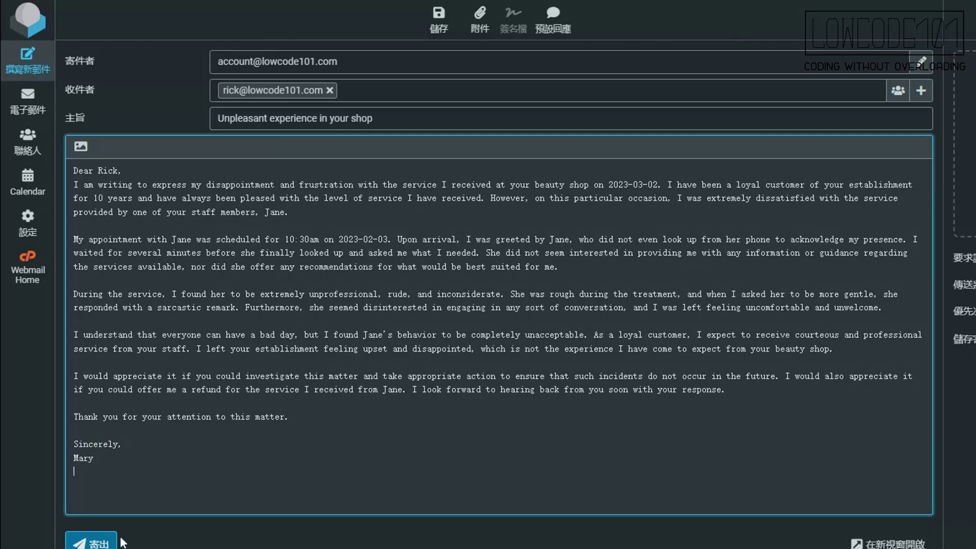
pyautogui.click(102, 544)
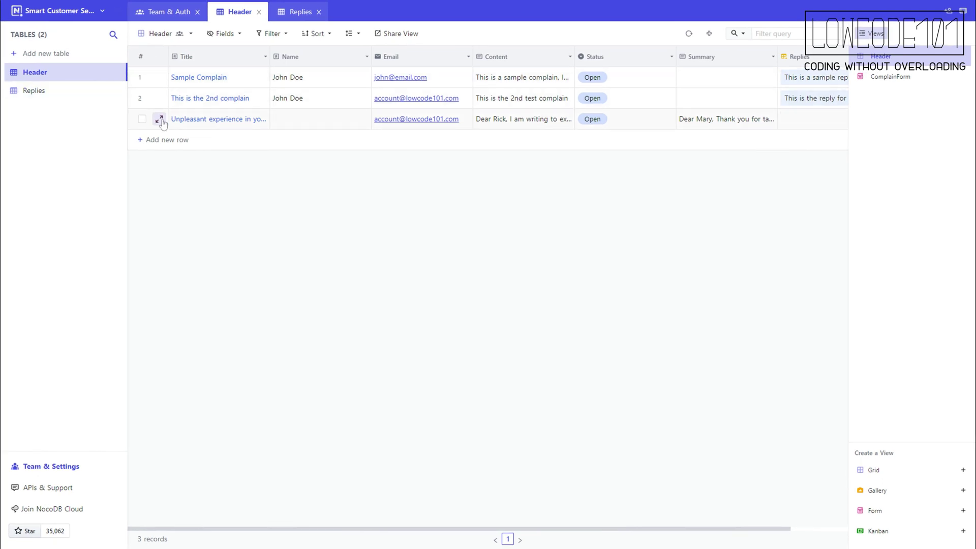
# Expand the third Header record and enlarge its Content and Summary boxes to read the AI reply
pyautogui.click(159, 120)
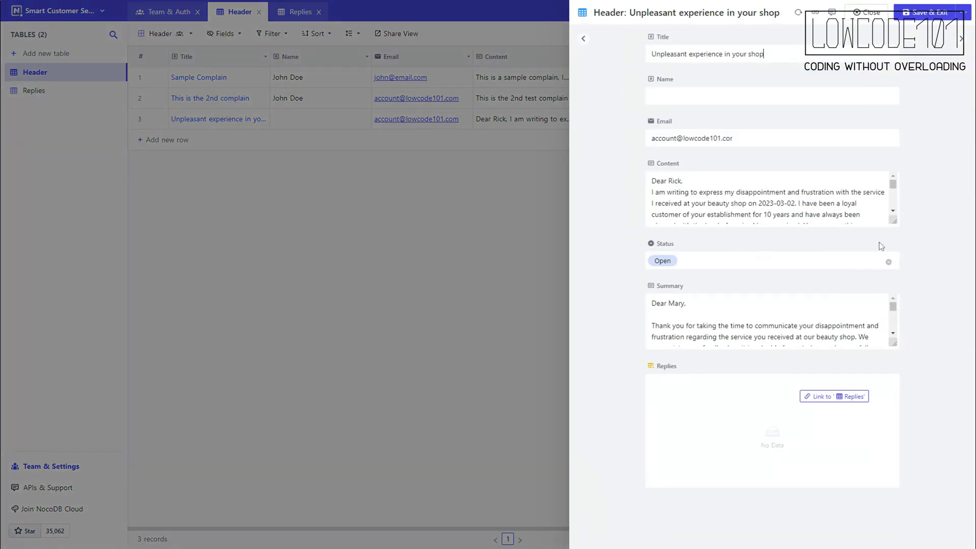
pyautogui.moveTo(895, 222); pyautogui.dragTo(898, 237)
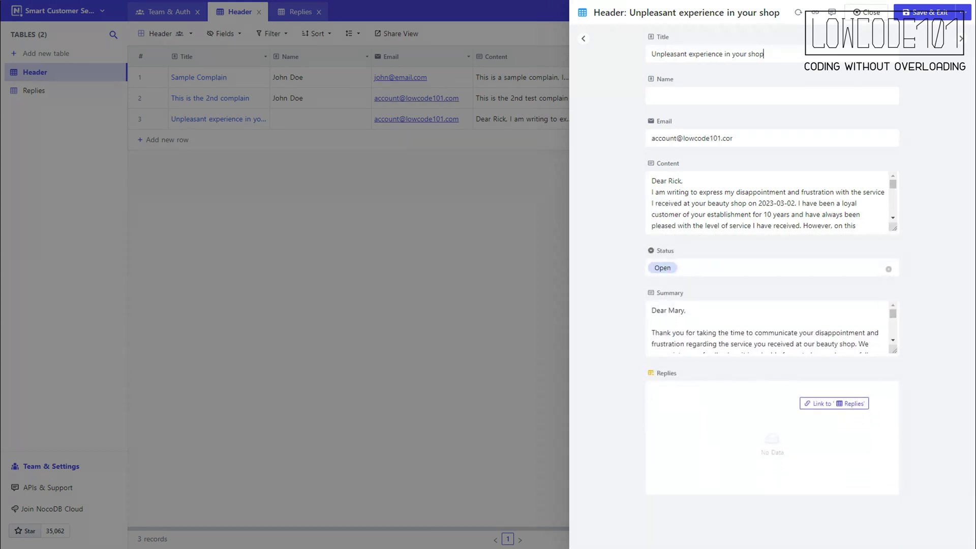
pyautogui.moveTo(896, 350); pyautogui.dragTo(898, 542)
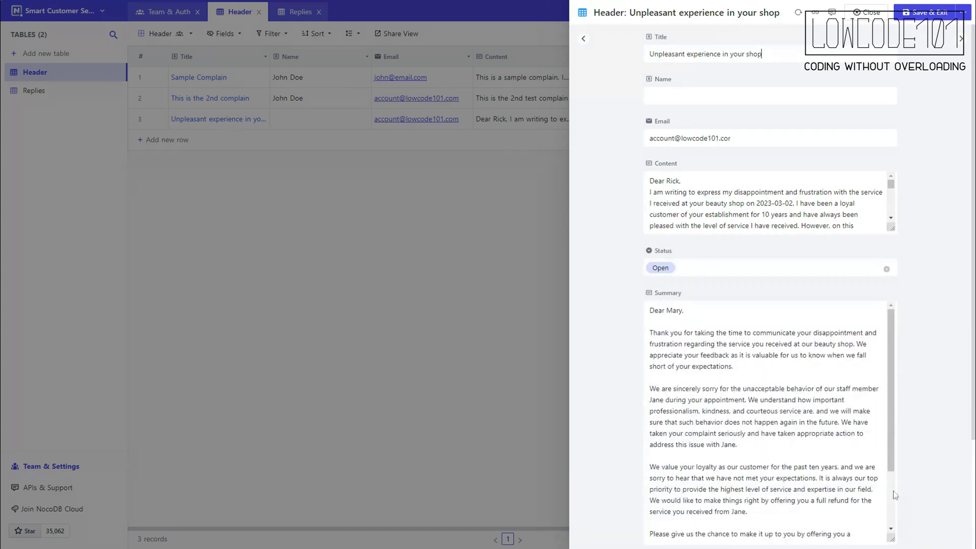
pyautogui.moveTo(891, 441); pyautogui.dragTo(892, 459)
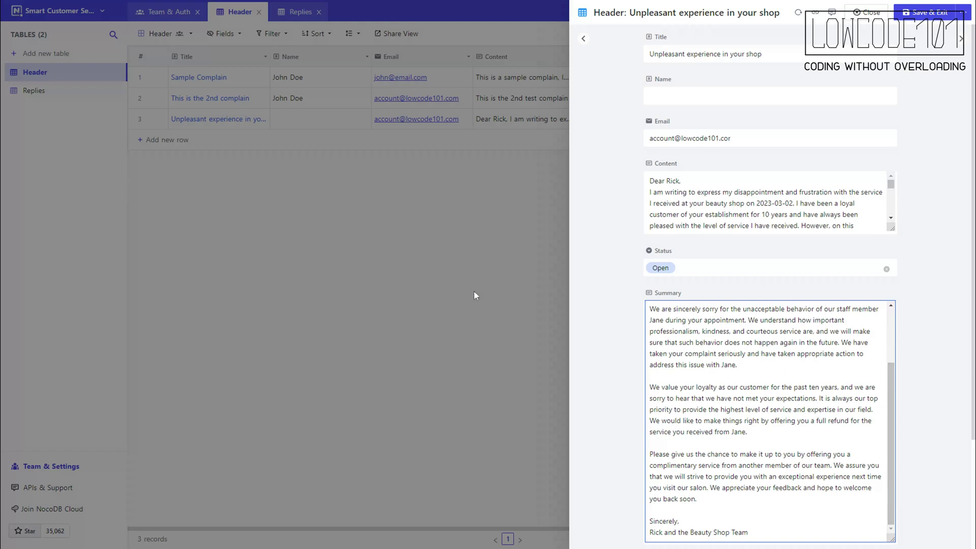
pyautogui.click(792, 4)
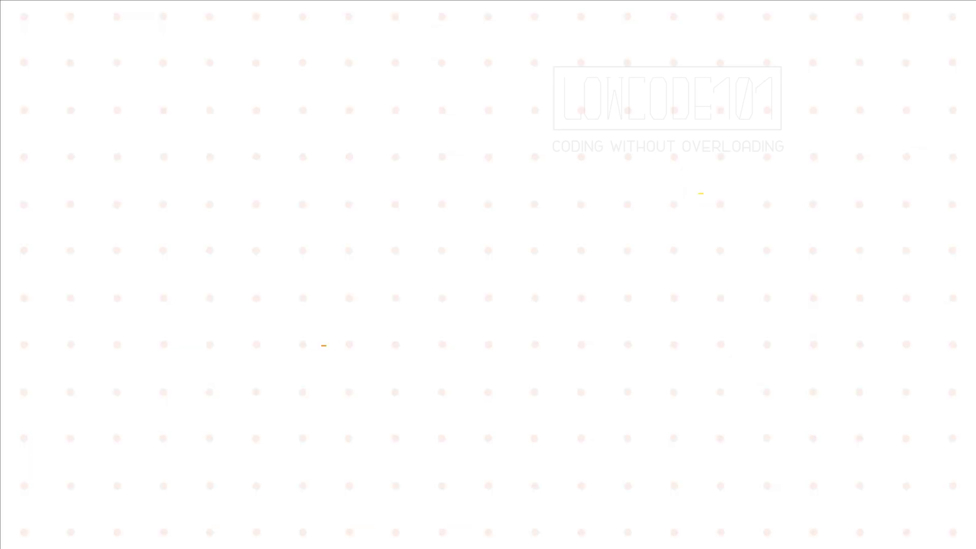